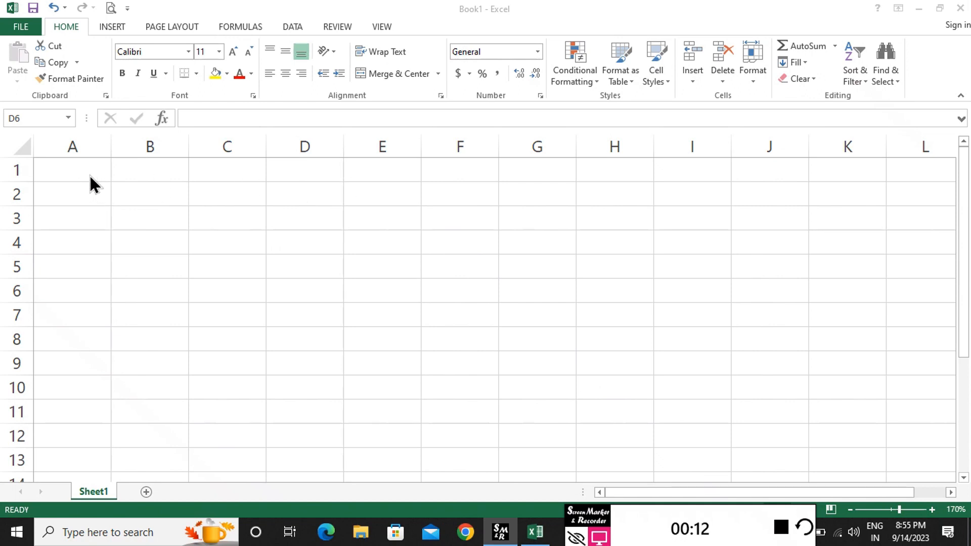
# Merge and center cells A1:E2 and enter the title "Rajan Book Store" in them
pyautogui.moveTo(84, 174); pyautogui.dragTo(358, 191)
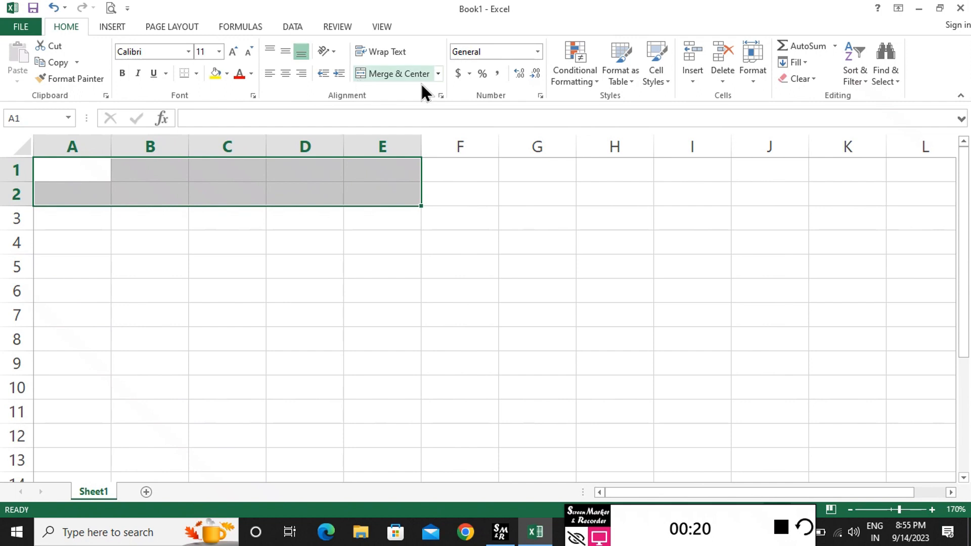
pyautogui.click(393, 71)
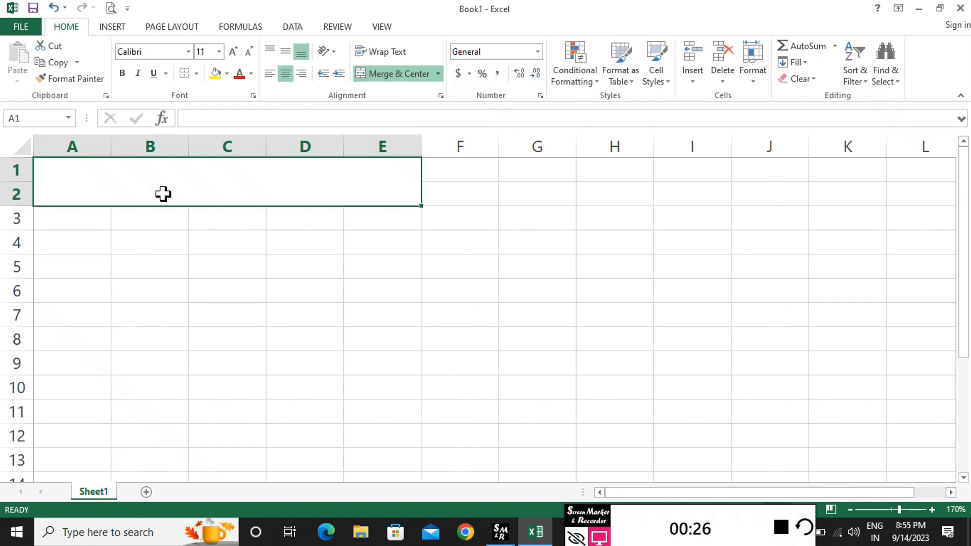
pyautogui.write('Rajan B')
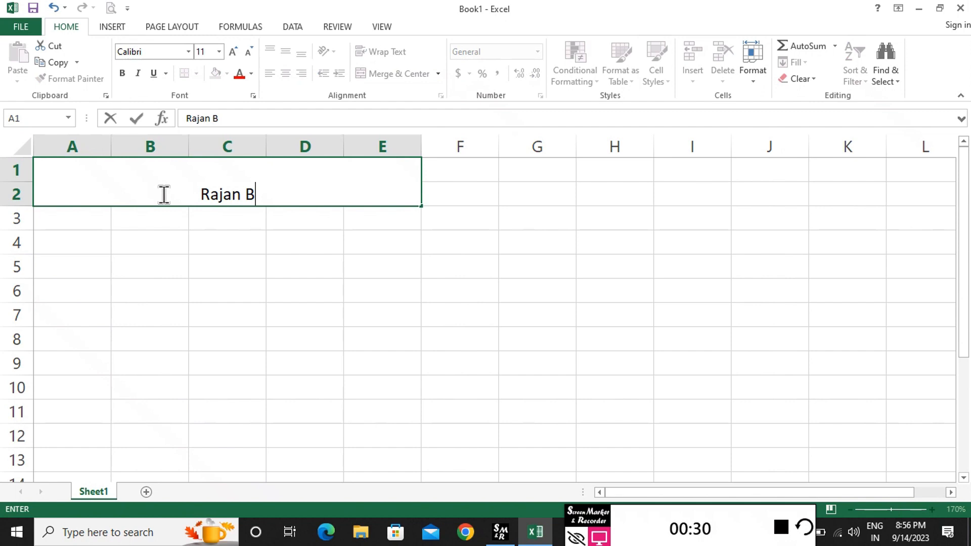
pyautogui.write('ook S')
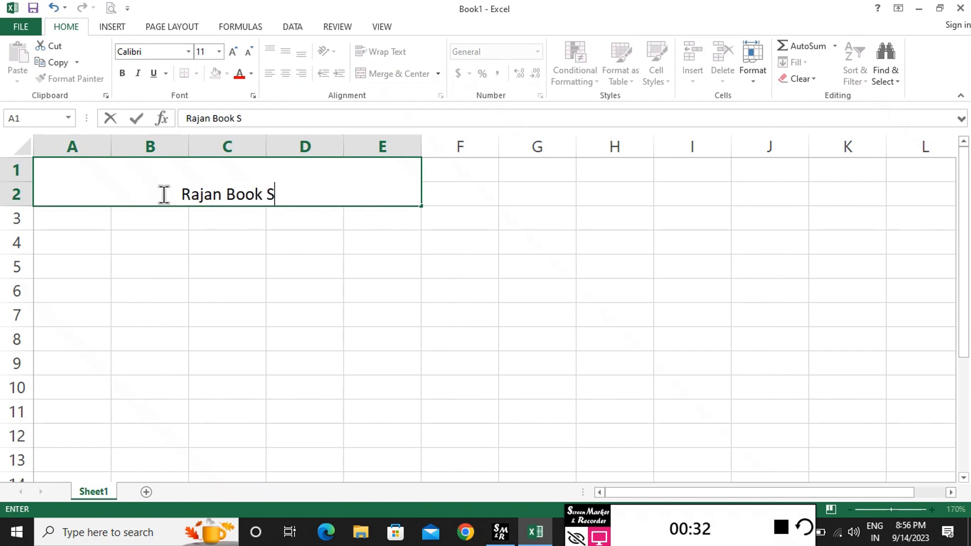
pyautogui.write('tore')
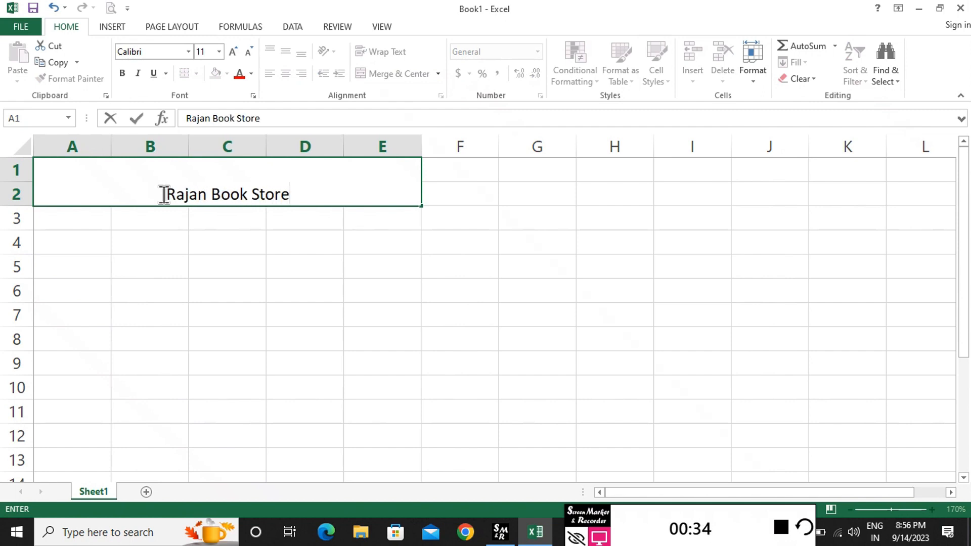
pyautogui.click(150, 242)
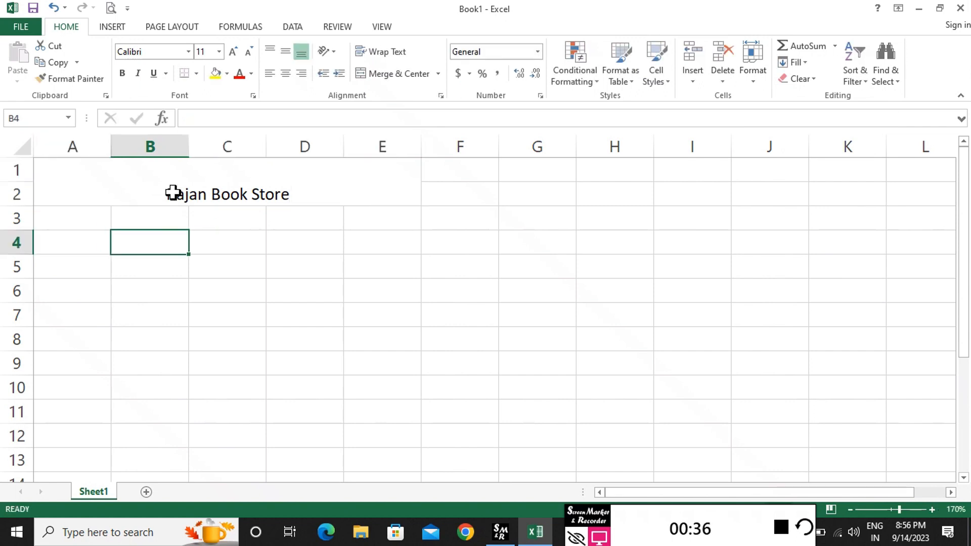
# Format the store title in the Algerian font at size 20
pyautogui.click(173, 193)
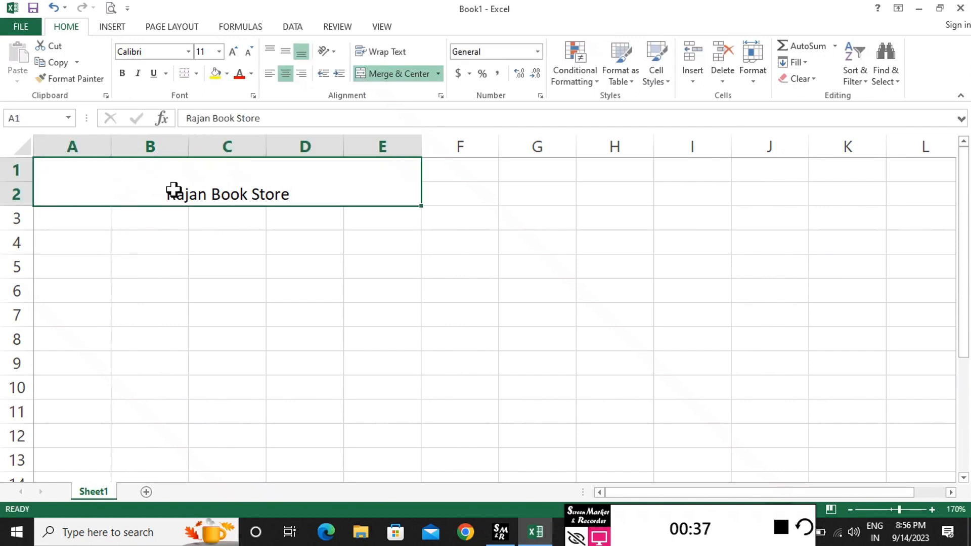
pyautogui.click(233, 52)
pyautogui.tripleClick(231, 56)
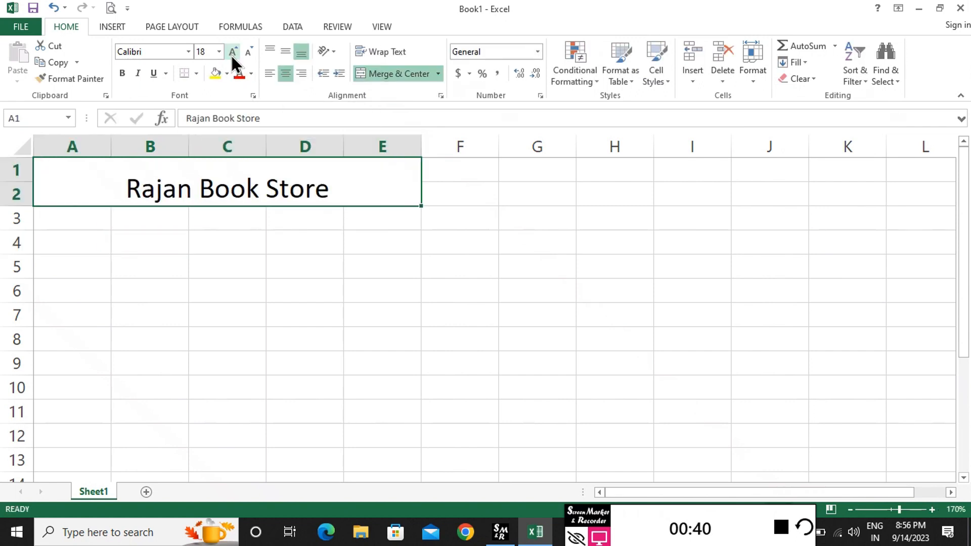
pyautogui.click(189, 52)
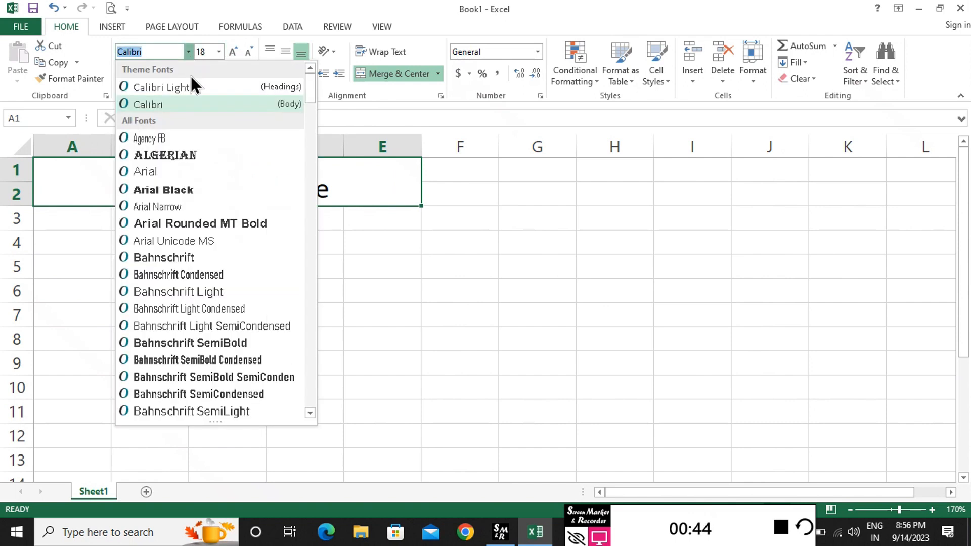
pyautogui.click(178, 153)
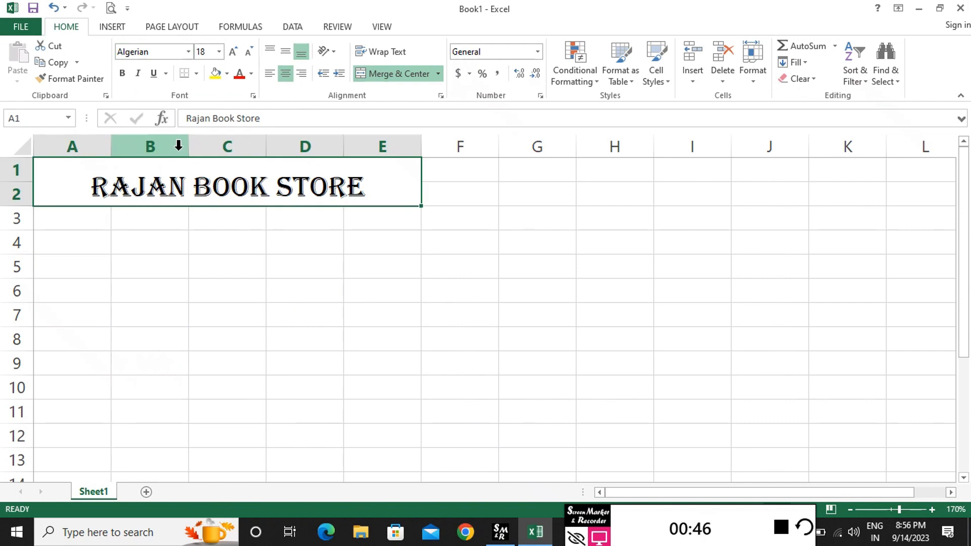
pyautogui.click(232, 52)
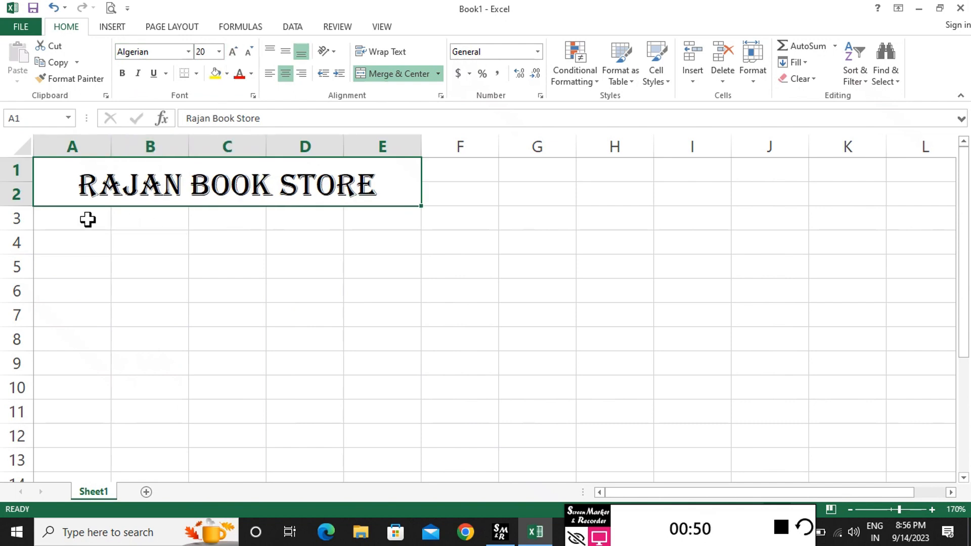
# Merge and center cells A3:E3 and enter the store's address in the merged cell
pyautogui.moveTo(88, 219); pyautogui.dragTo(228, 216)
pyautogui.click(290, 217)
pyautogui.moveTo(84, 219); pyautogui.dragTo(363, 218)
pyautogui.click(363, 218)
pyautogui.moveTo(99, 222); pyautogui.dragTo(362, 211)
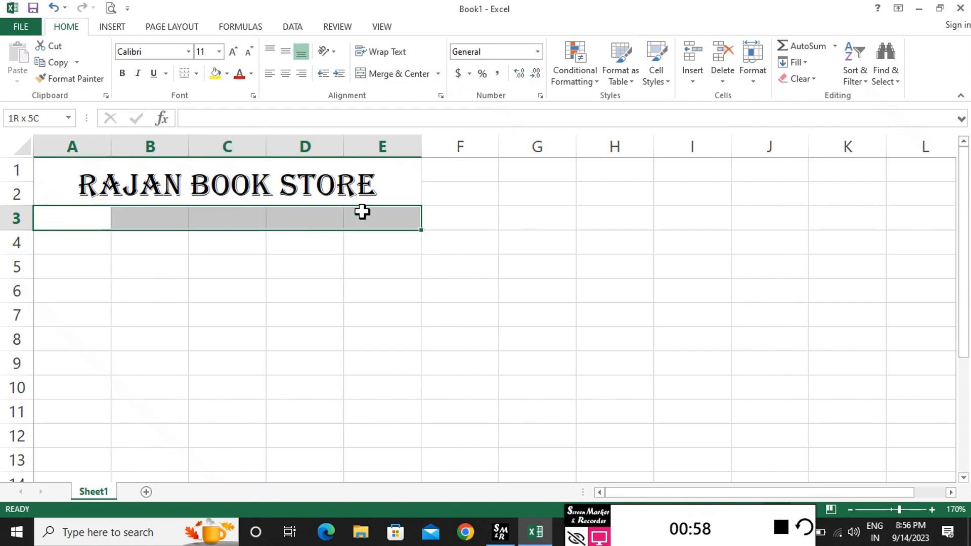
pyautogui.click(384, 80)
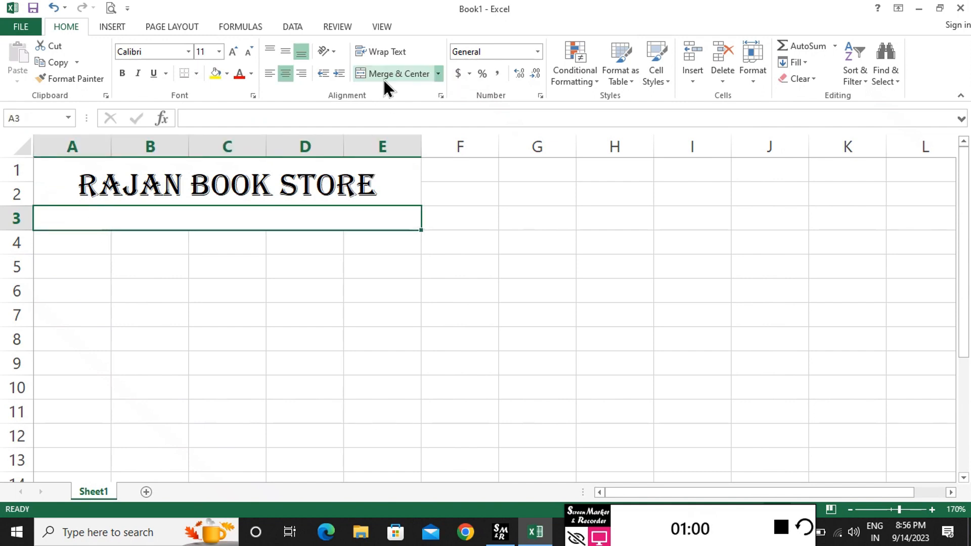
pyautogui.write('M')
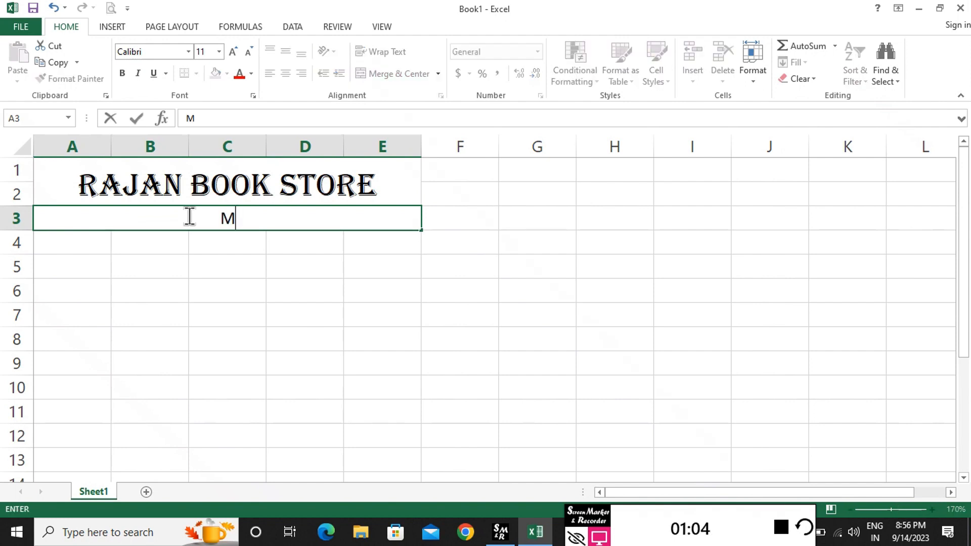
pyautogui.write('ain roa')
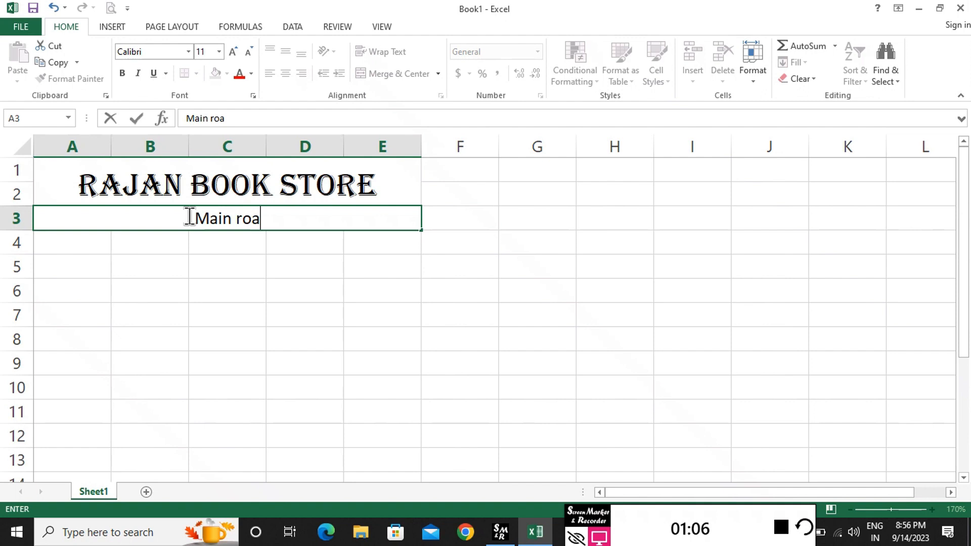
pyautogui.write('d')
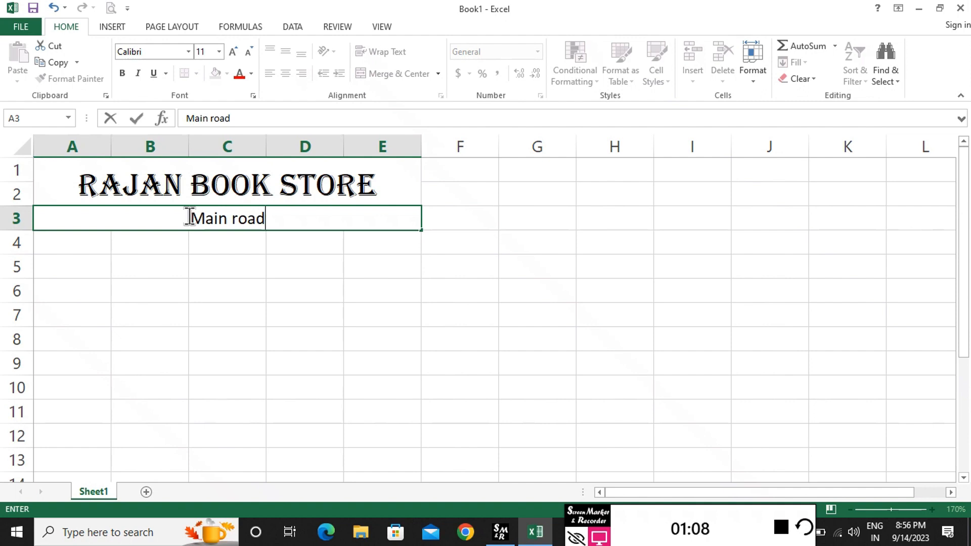
pyautogui.write(', Motihari')
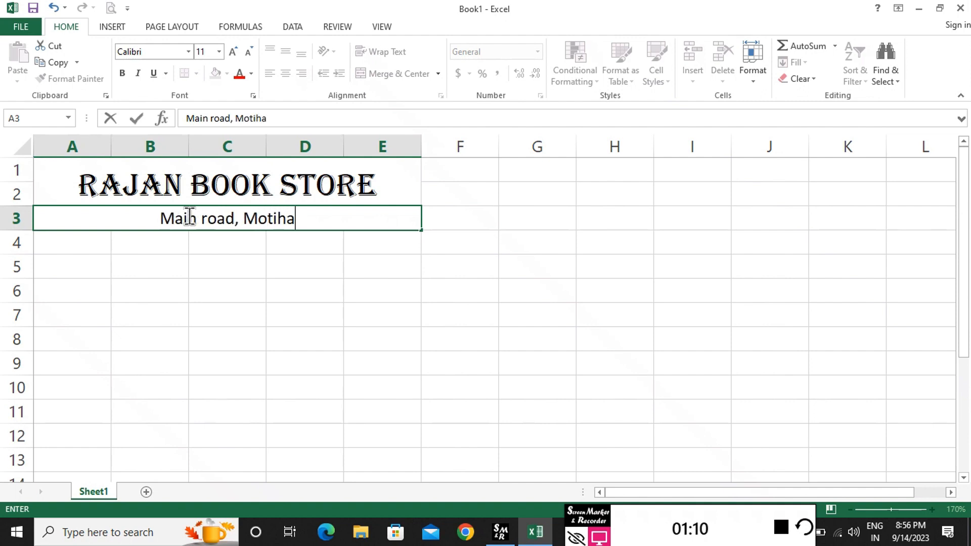
pyautogui.click(222, 283)
# Reduce the font size of the address line in row 3 to 9
pyautogui.click(216, 222)
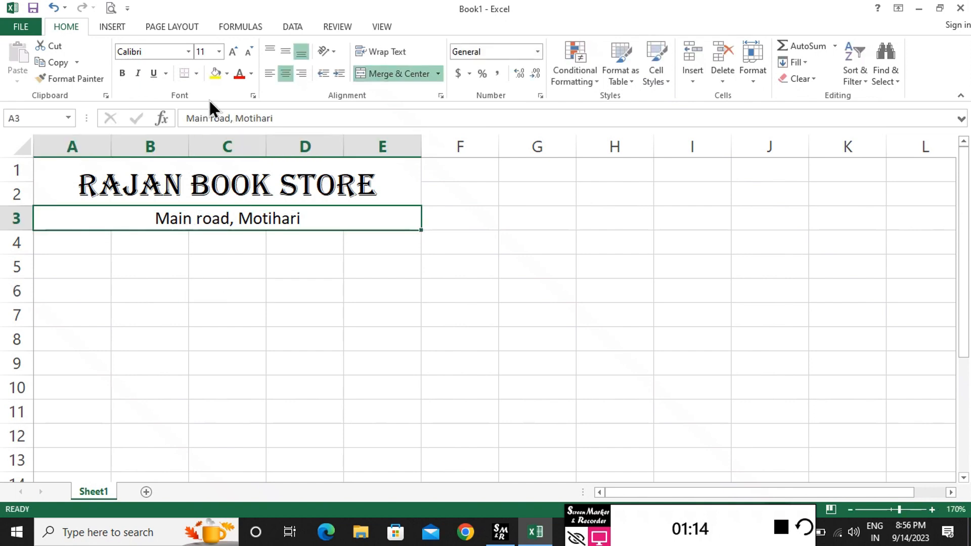
pyautogui.click(252, 56)
pyautogui.click(251, 54)
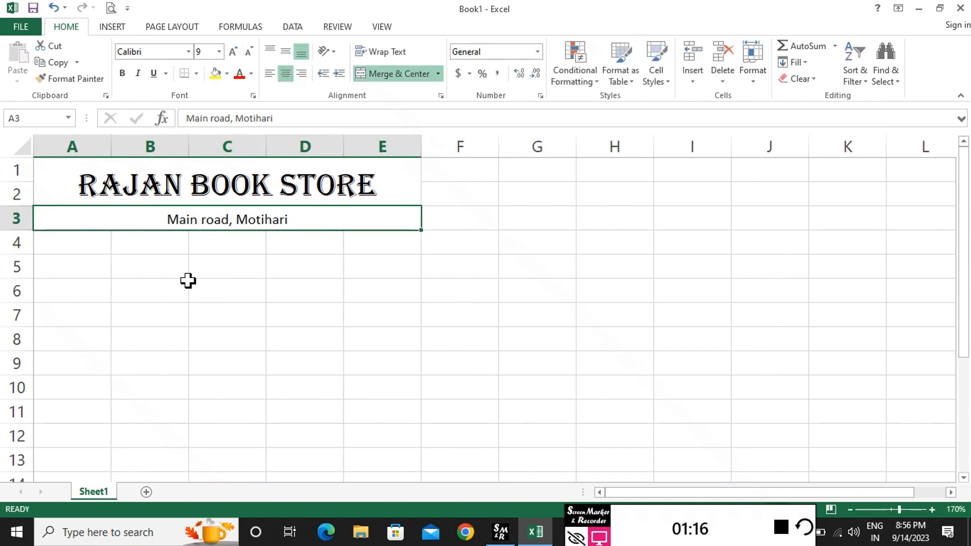
# Enter the customer field labels "Name" in A4, "Address" in A5 and "Mobile No." in D4
pyautogui.click(76, 242)
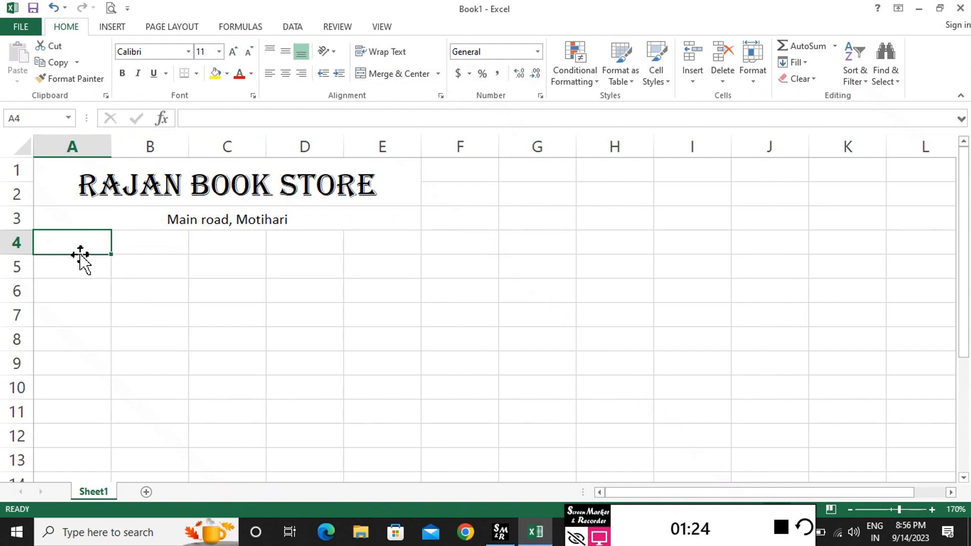
pyautogui.write('B')
pyautogui.press('BackSpace')
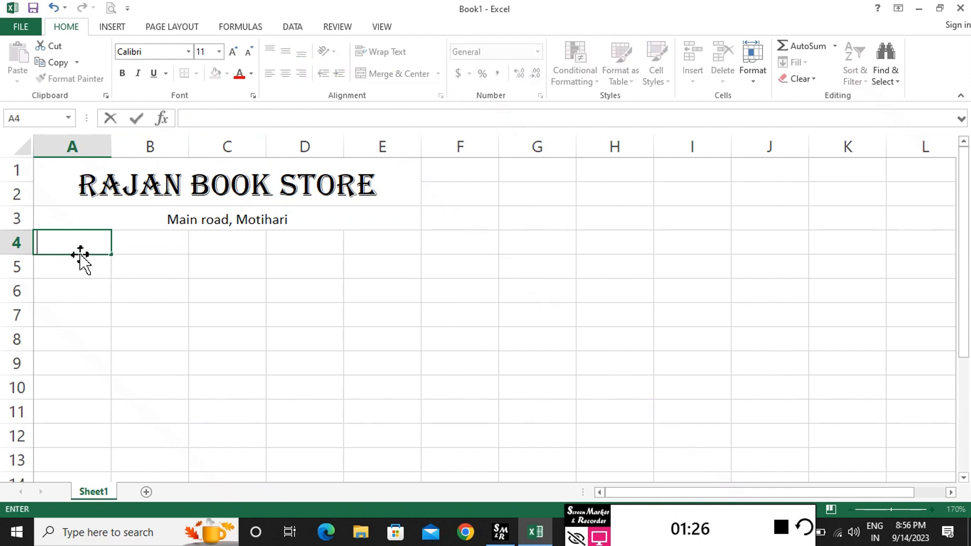
pyautogui.write('Name')
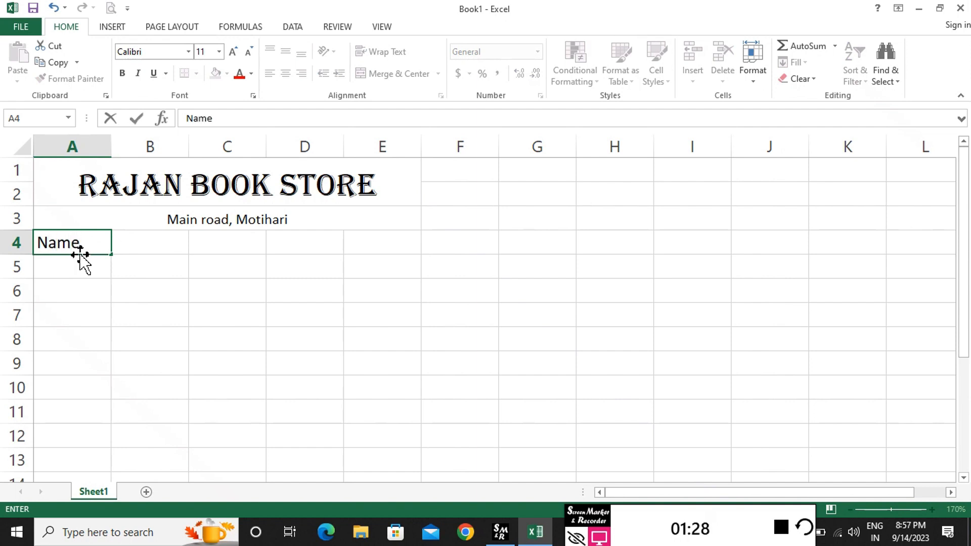
pyautogui.press('Return')
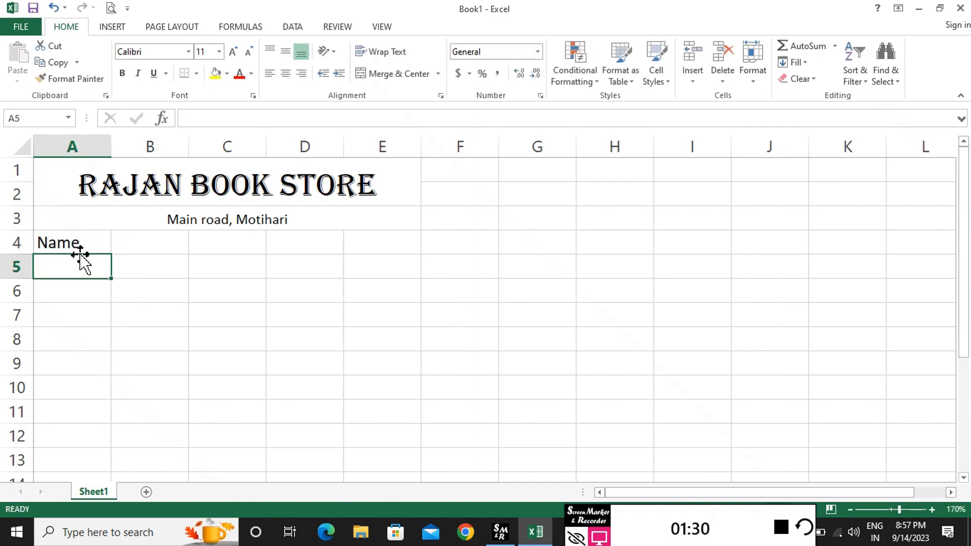
pyautogui.write('Address')
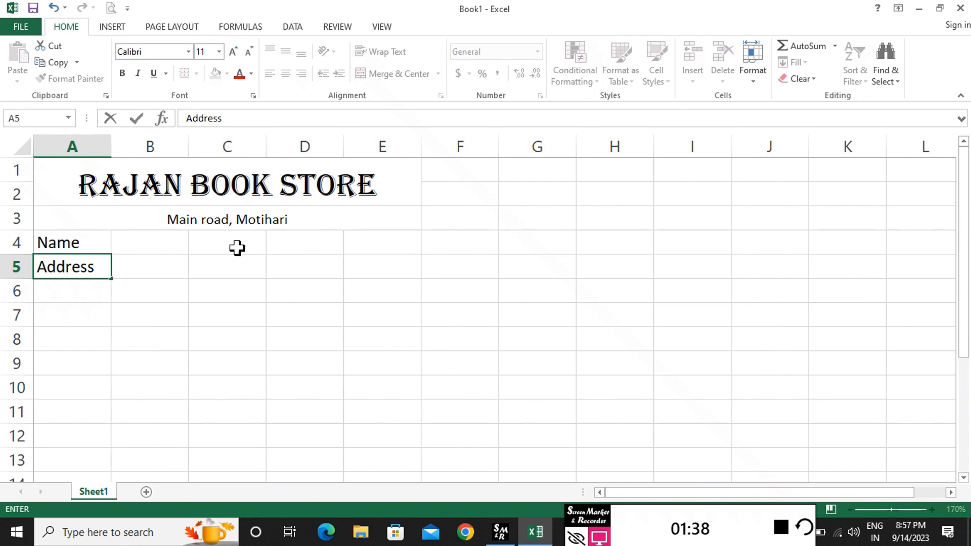
pyautogui.click(299, 244)
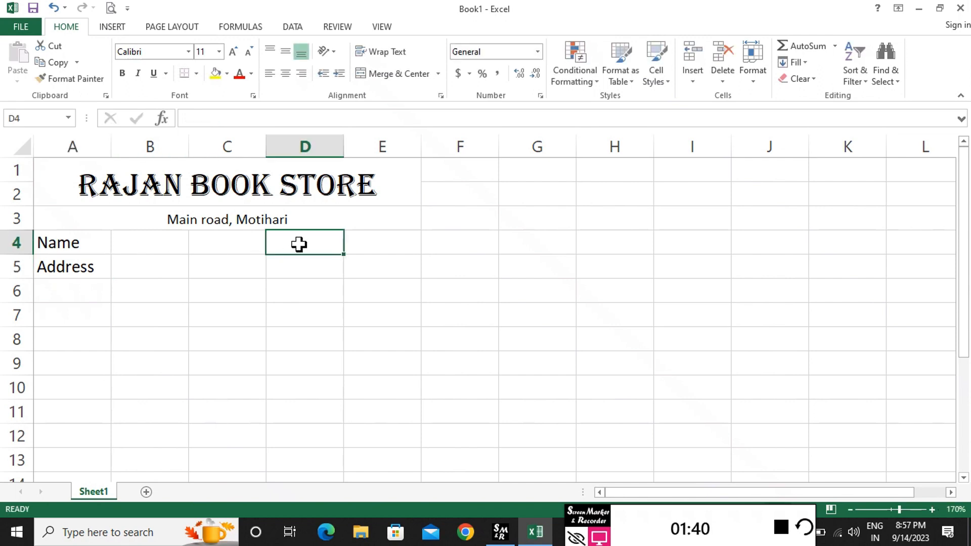
pyautogui.write('Mobile')
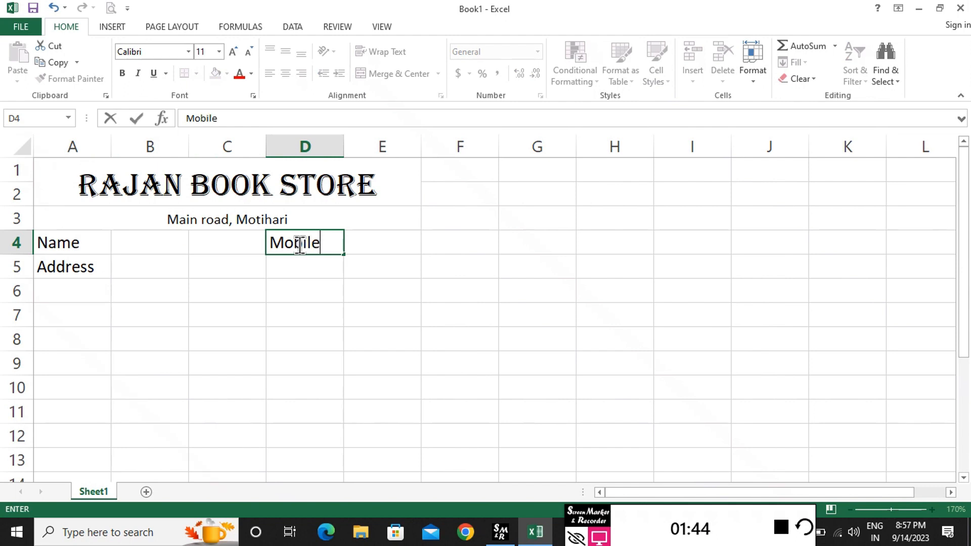
pyautogui.write(' No.')
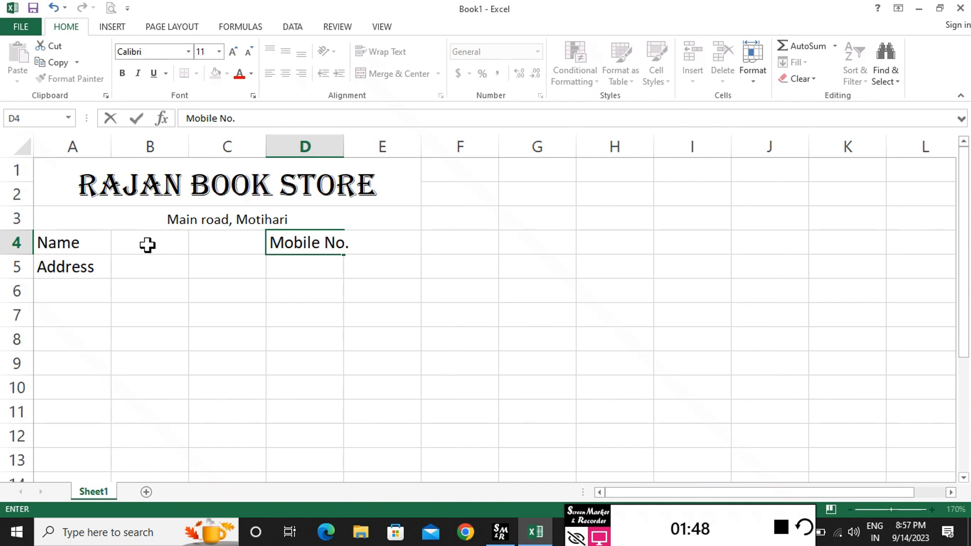
# Merge and center B4:C4 beside the Name label and B5:E5 beside the Address label
pyautogui.moveTo(147, 245); pyautogui.dragTo(210, 242)
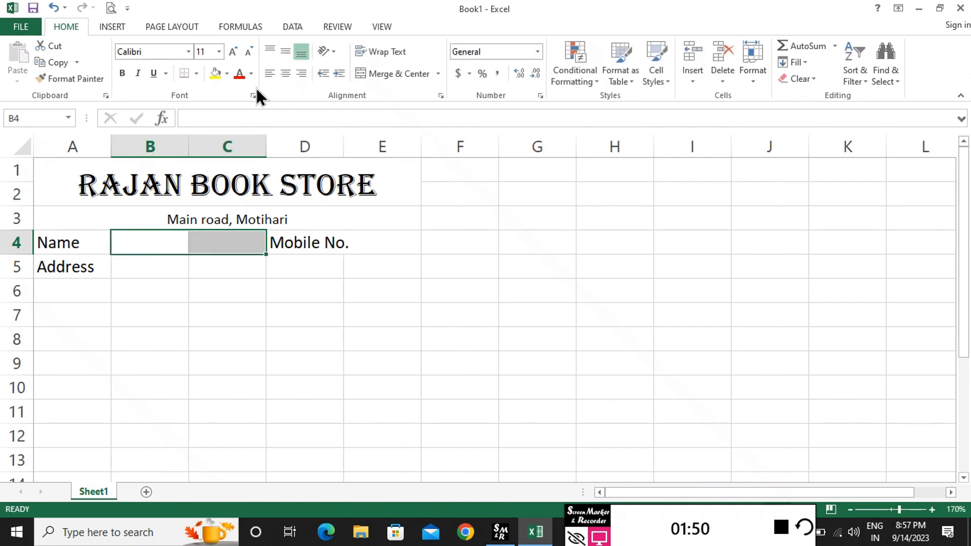
pyautogui.click(378, 81)
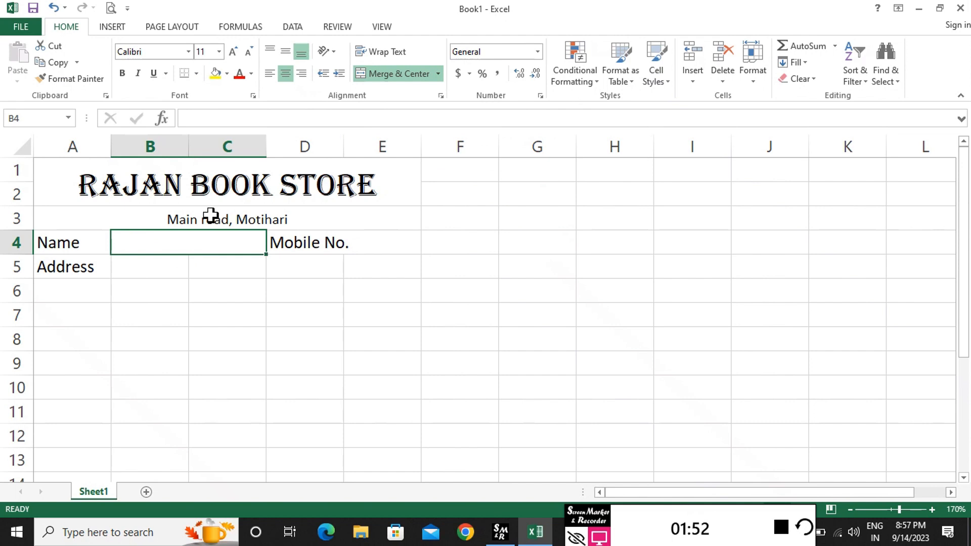
pyautogui.moveTo(150, 273); pyautogui.dragTo(367, 262)
pyautogui.click(386, 75)
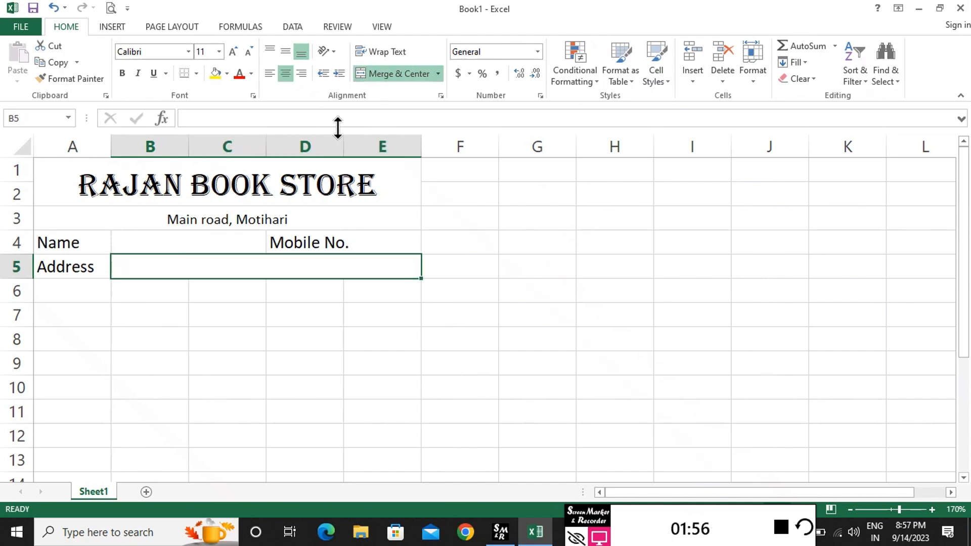
pyautogui.click(184, 338)
# Fill the merged blanks beside Name (B4) and Address (B5) with dotted lines spanning their full width
pyautogui.click(156, 242)
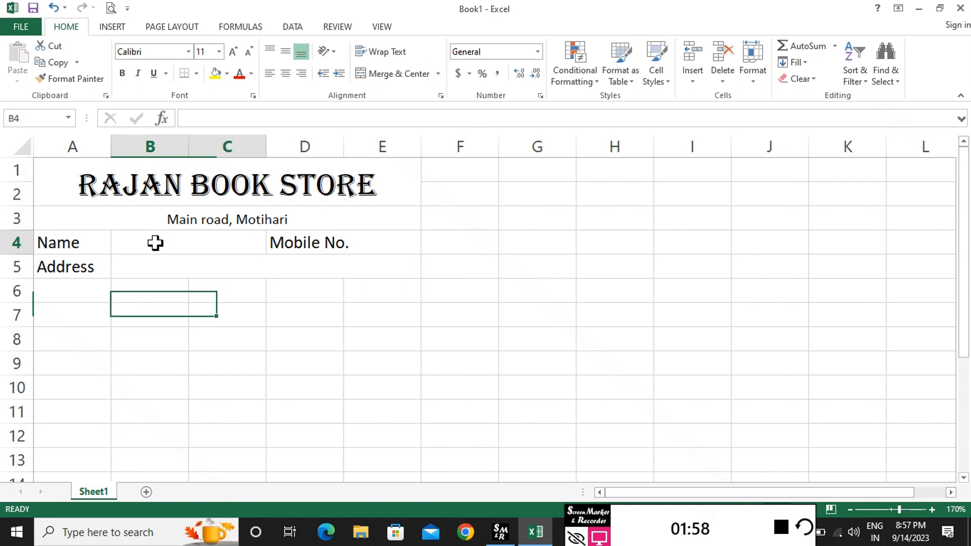
pyautogui.write('..............................')
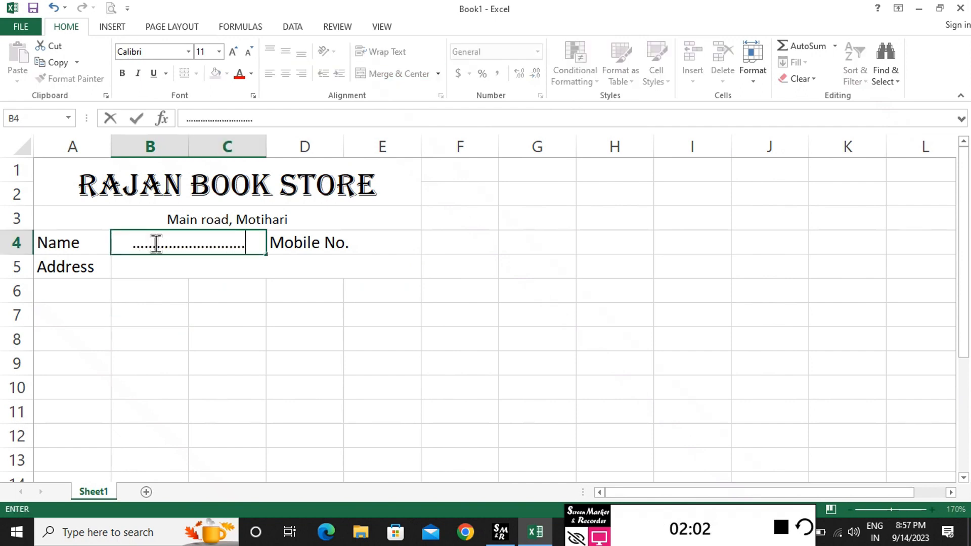
pyautogui.write('..........')
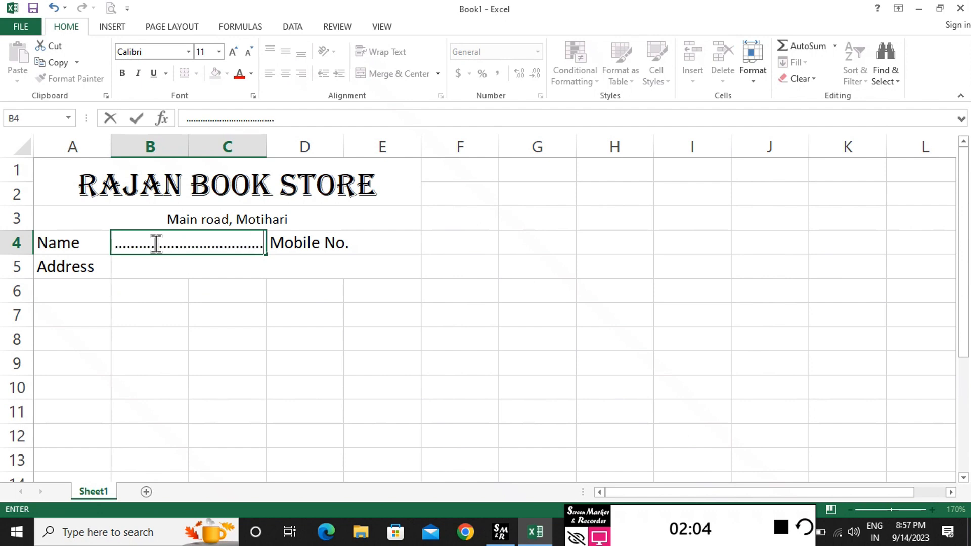
pyautogui.click(140, 273)
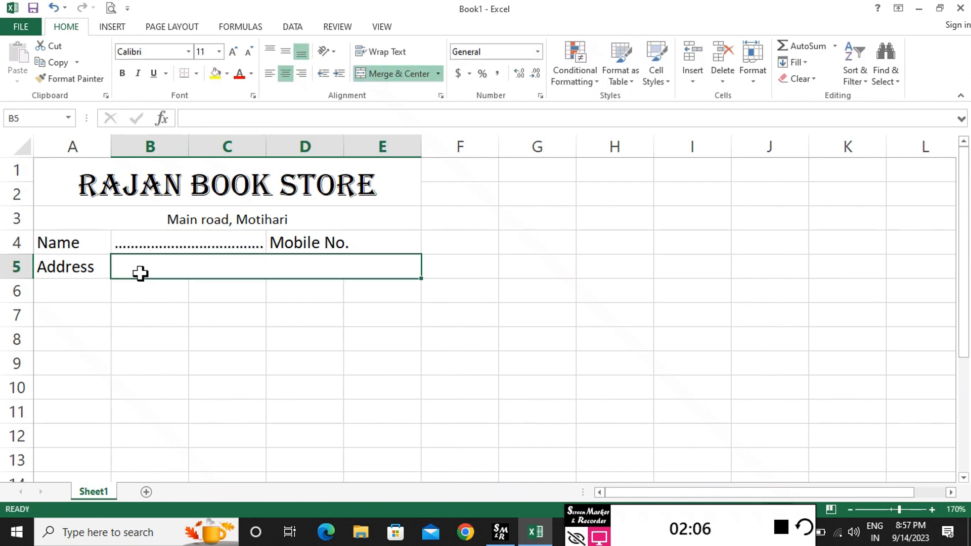
pyautogui.write('....................................')
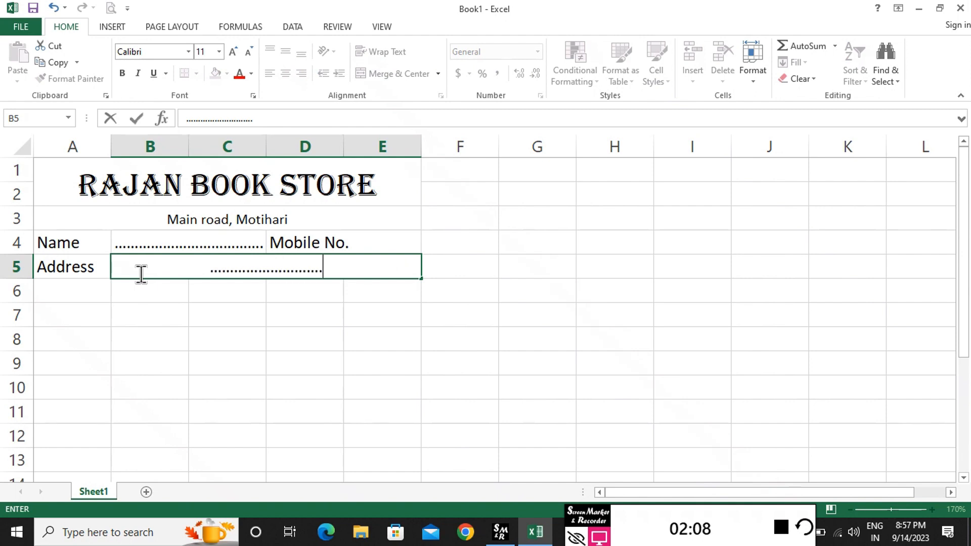
pyautogui.write('..............................................................')
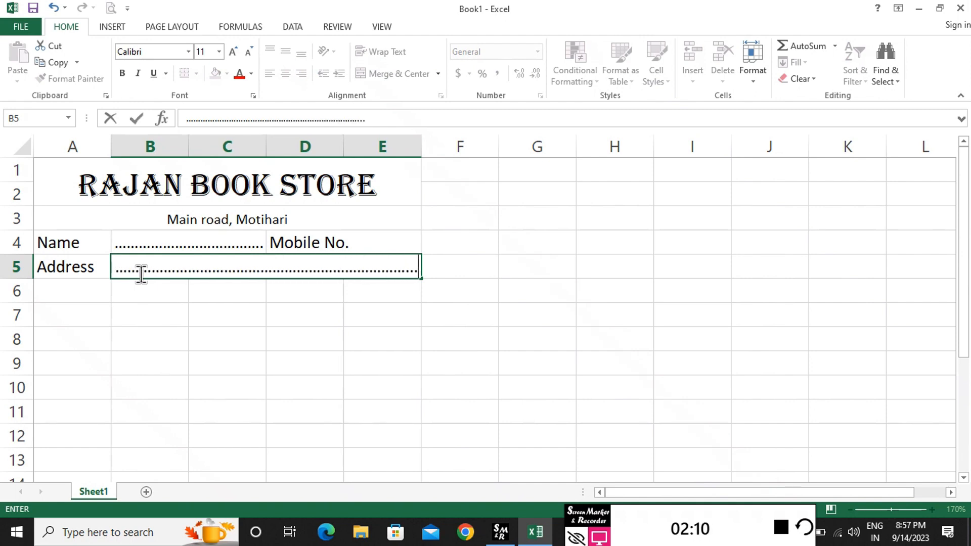
# Fill cell E4 beside the Mobile No. label with a dotted line
pyautogui.click(373, 243)
pyautogui.write('.....')
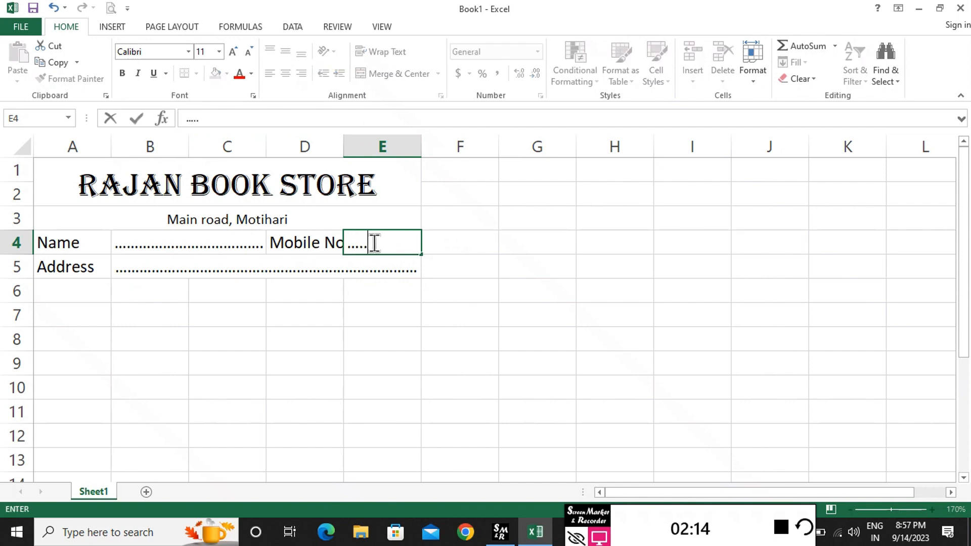
pyautogui.write('..........')
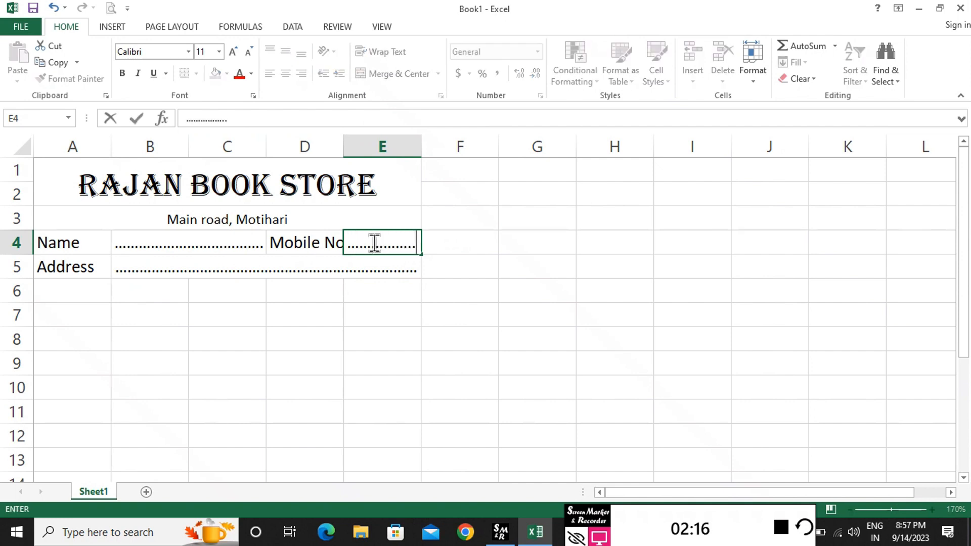
pyautogui.write('..')
pyautogui.click(286, 366)
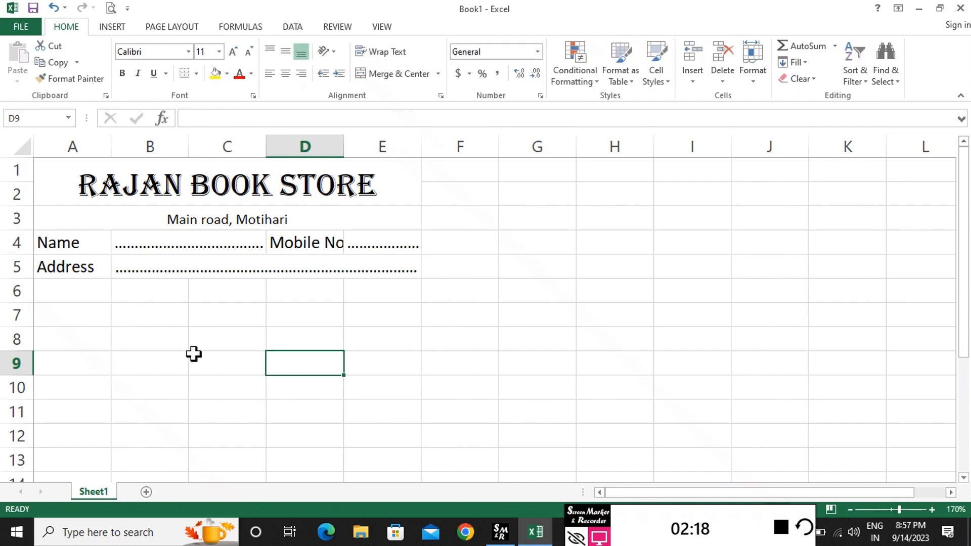
# Enter the table headings "S.N.", "Particulars", "Rate" and "Qty" in cells A6 to D6
pyautogui.click(63, 292)
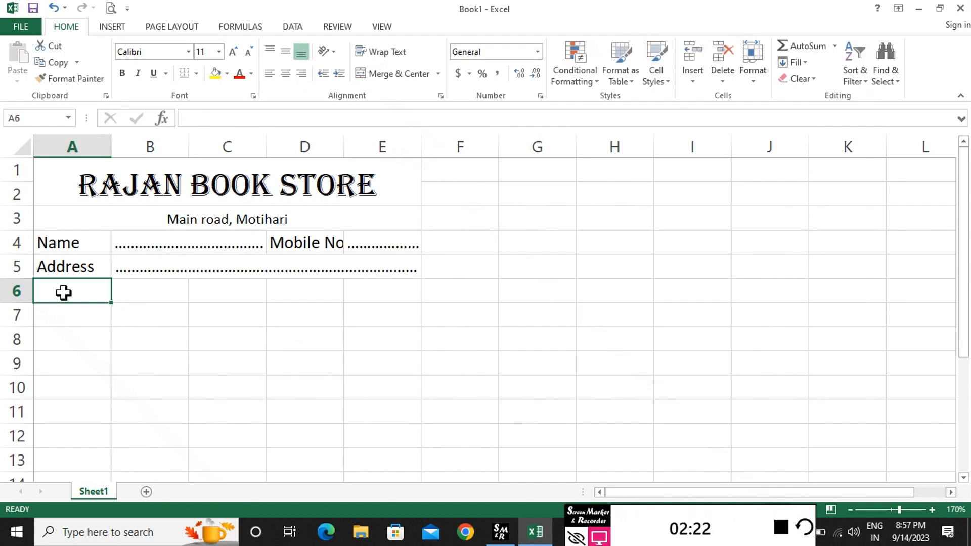
pyautogui.write('S.N.')
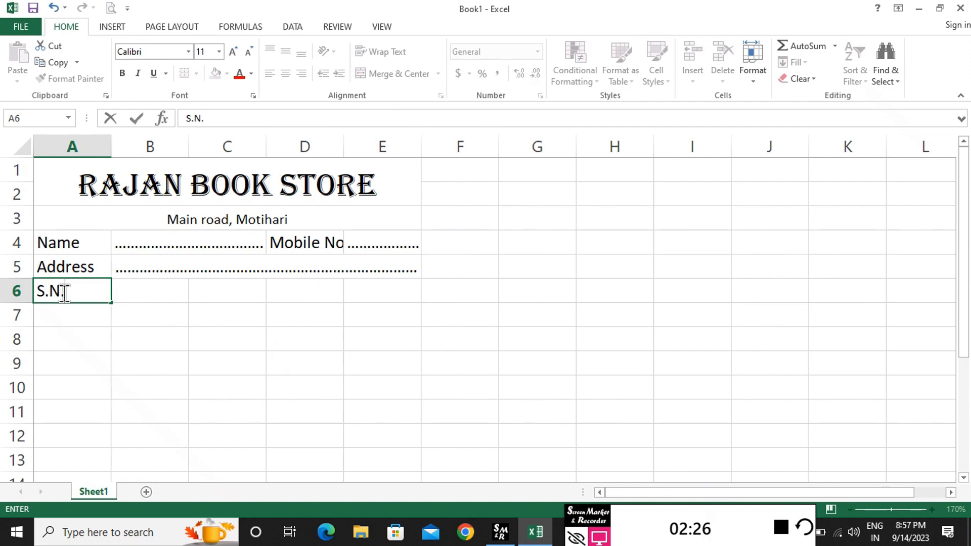
pyautogui.click(123, 292)
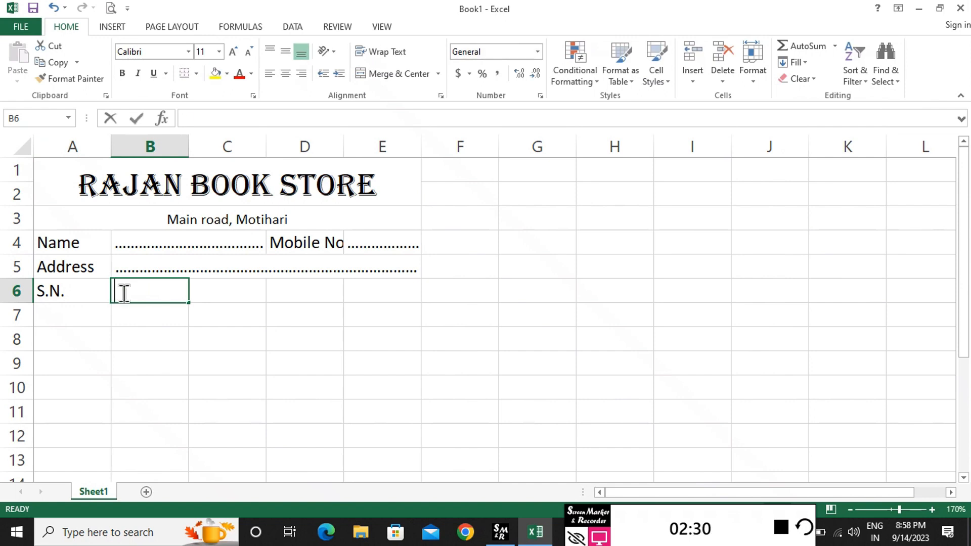
pyautogui.write('Part')
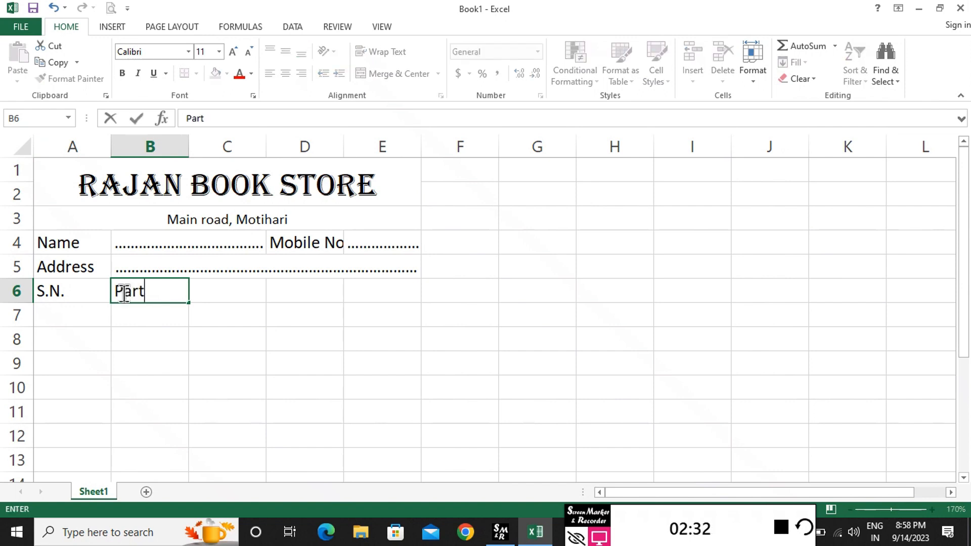
pyautogui.write('iculars')
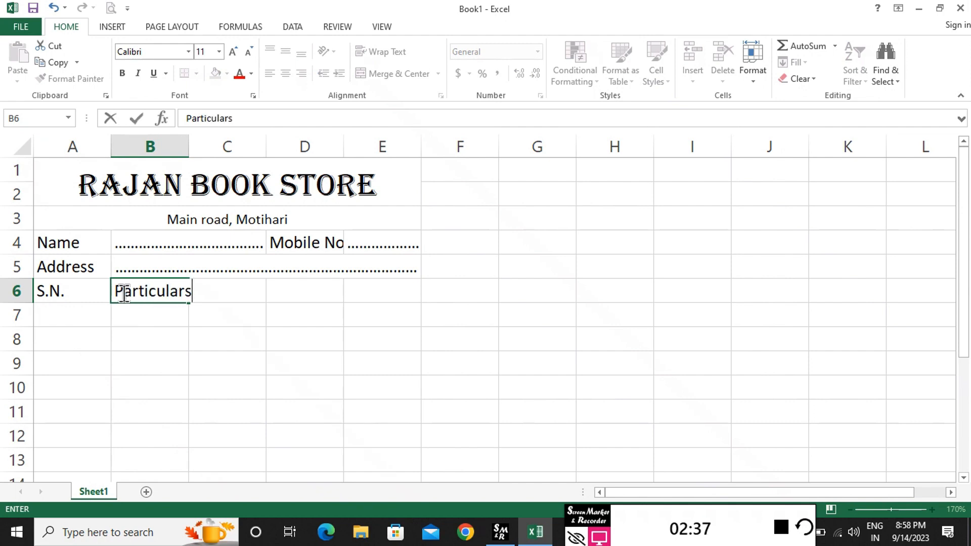
pyautogui.press('Tab')
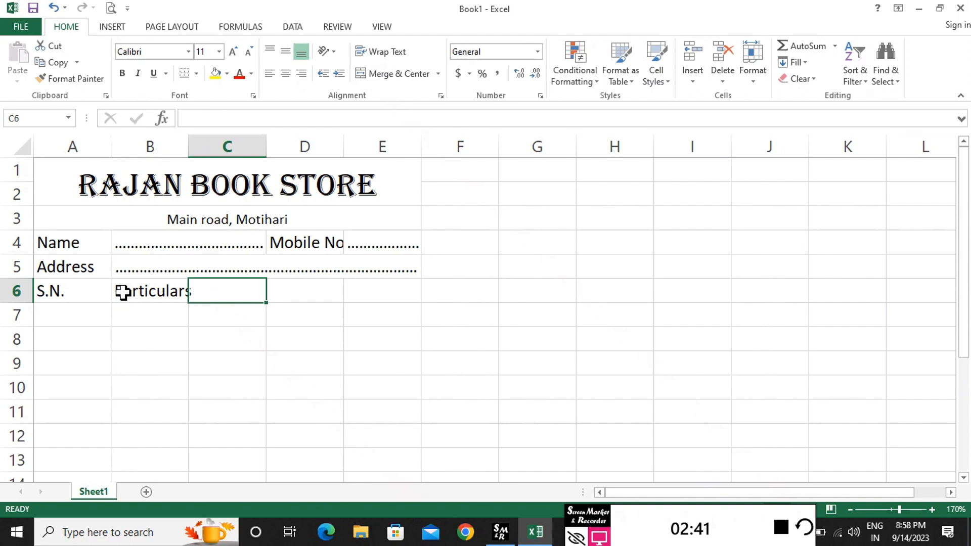
pyautogui.write('Rate')
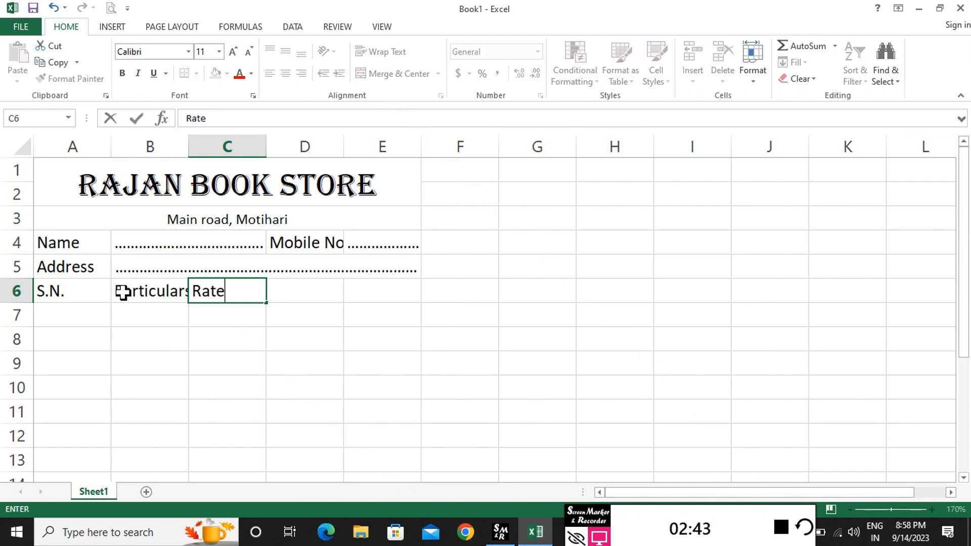
pyautogui.press('Tab')
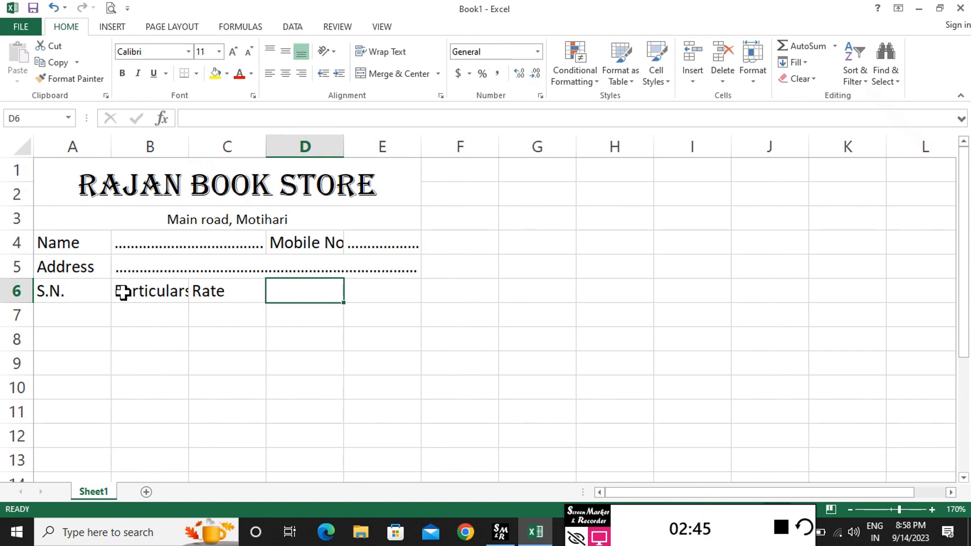
pyautogui.write('W')
pyautogui.write('Qty')
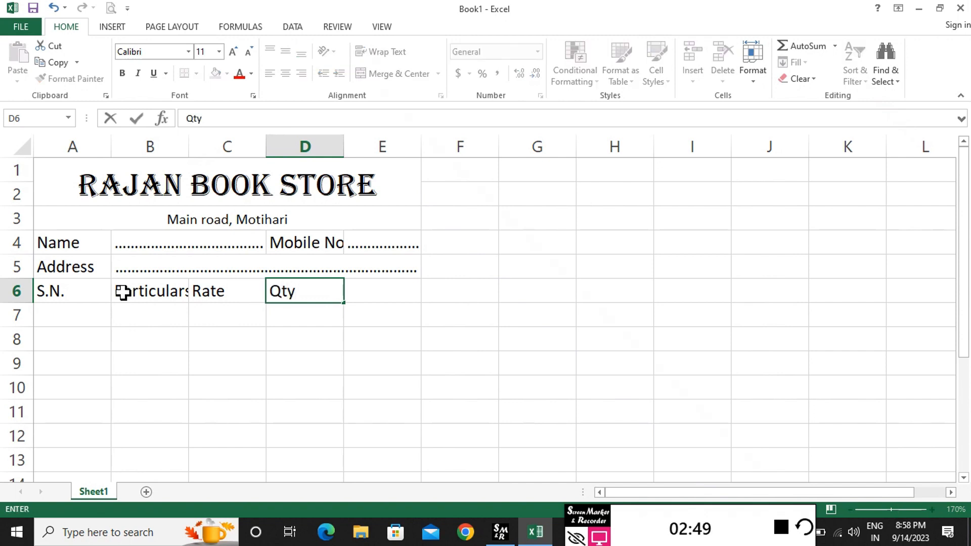
pyautogui.press('Tab')
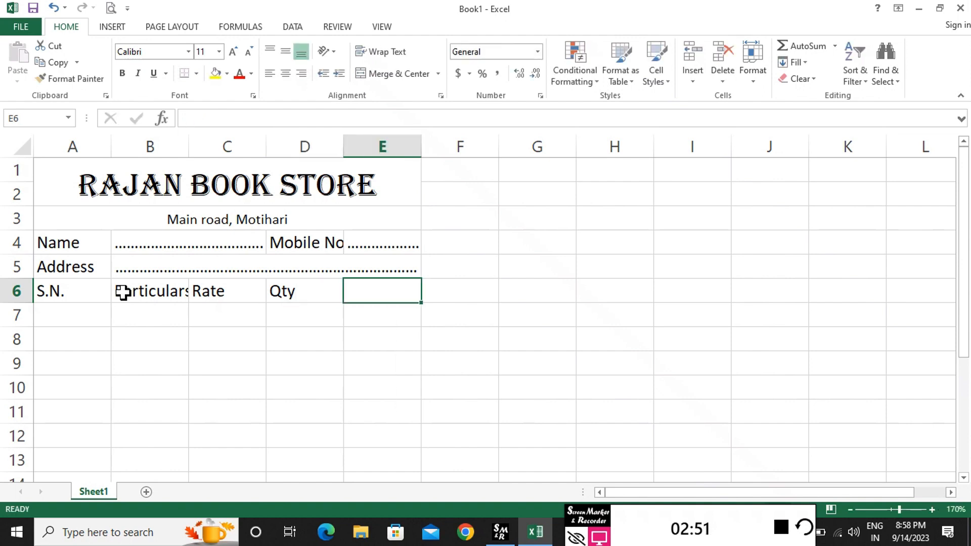
# Widen column B so the Particulars heading fits inside its cell
pyautogui.click(148, 293)
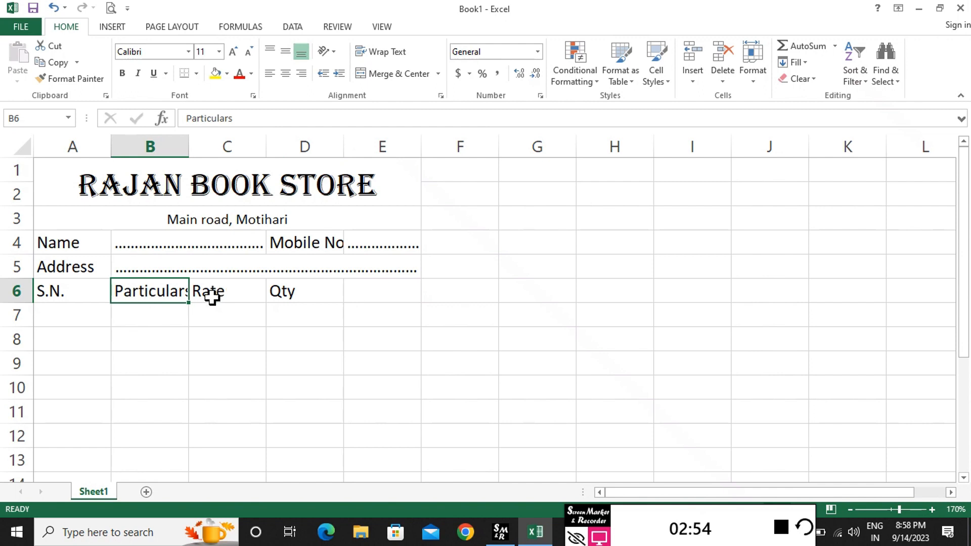
pyautogui.click(154, 147)
pyautogui.moveTo(168, 142); pyautogui.dragTo(199, 146)
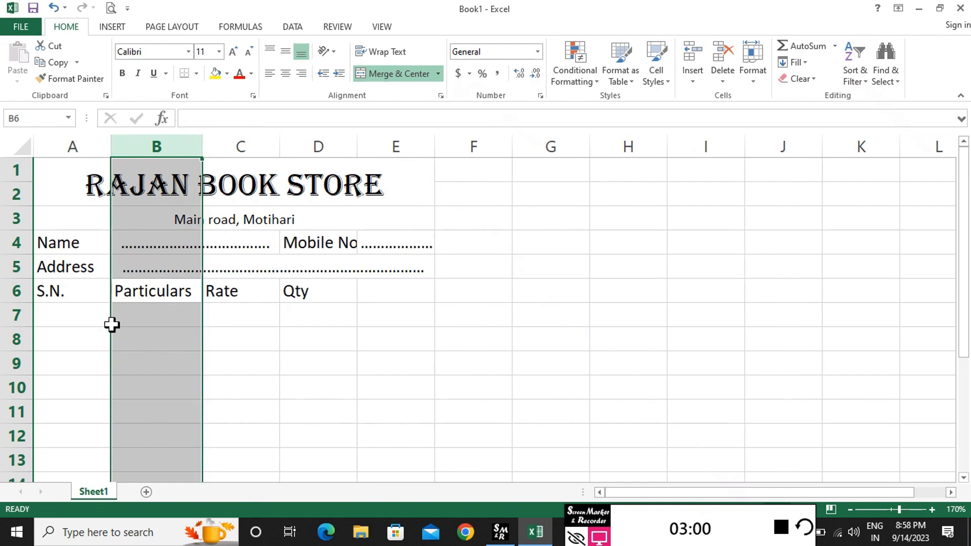
# Enter 1 and 2 in A7 and A8 and extend the series down to 7 in A13
pyautogui.click(69, 313)
pyautogui.write('1')
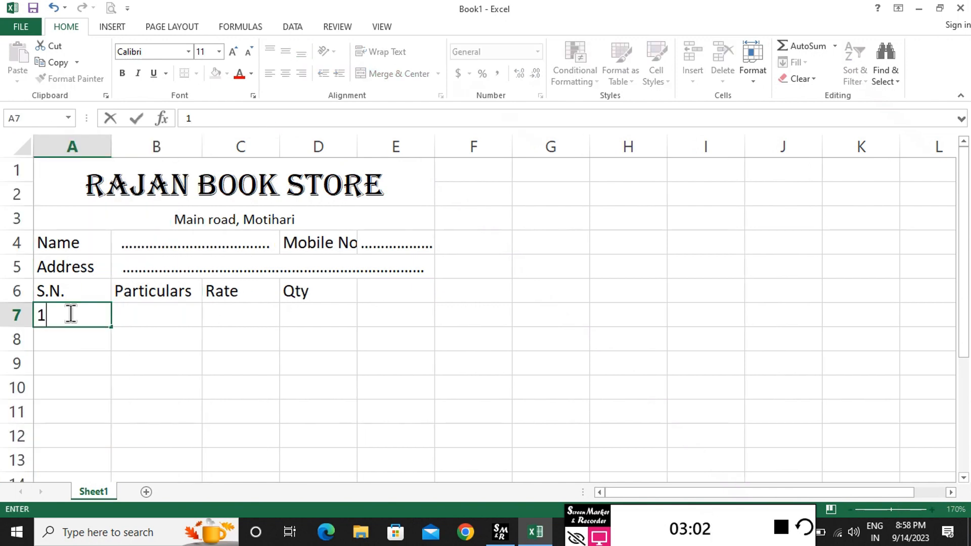
pyautogui.press('Return')
pyautogui.write('2')
pyautogui.press('Return')
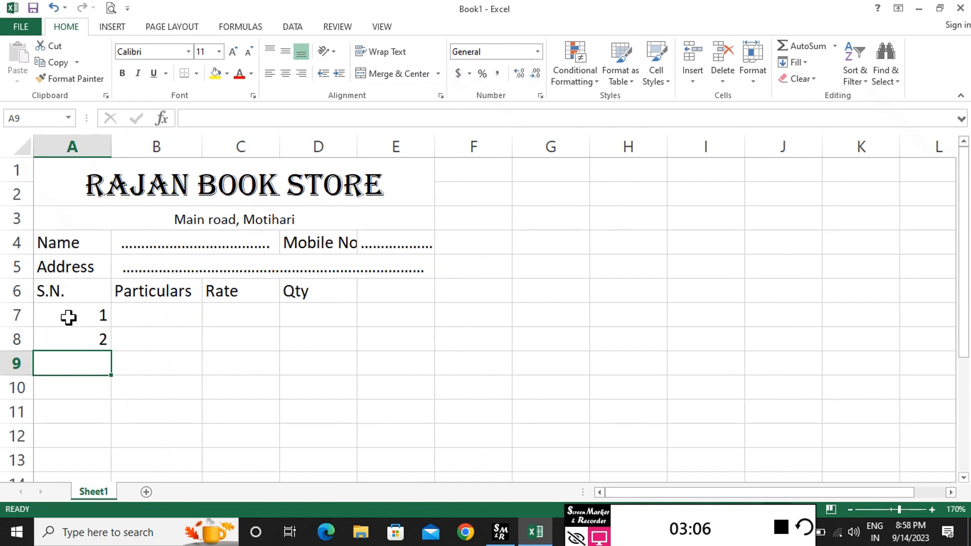
pyautogui.moveTo(68, 317); pyautogui.dragTo(74, 338)
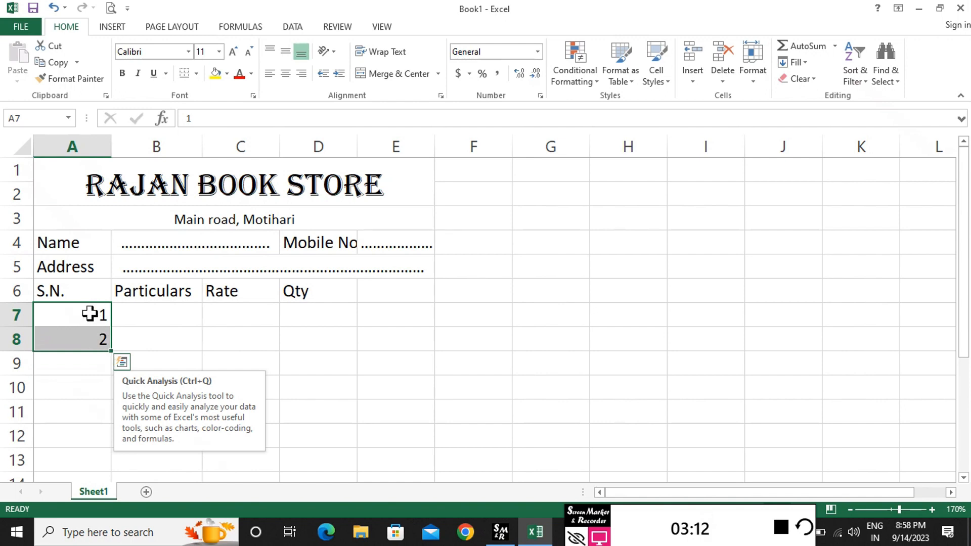
pyautogui.moveTo(111, 355)
pyautogui.mouseDown()
pyautogui.moveTo(108, 482)
pyautogui.moveTo(104, 466)
pyautogui.mouseUp()
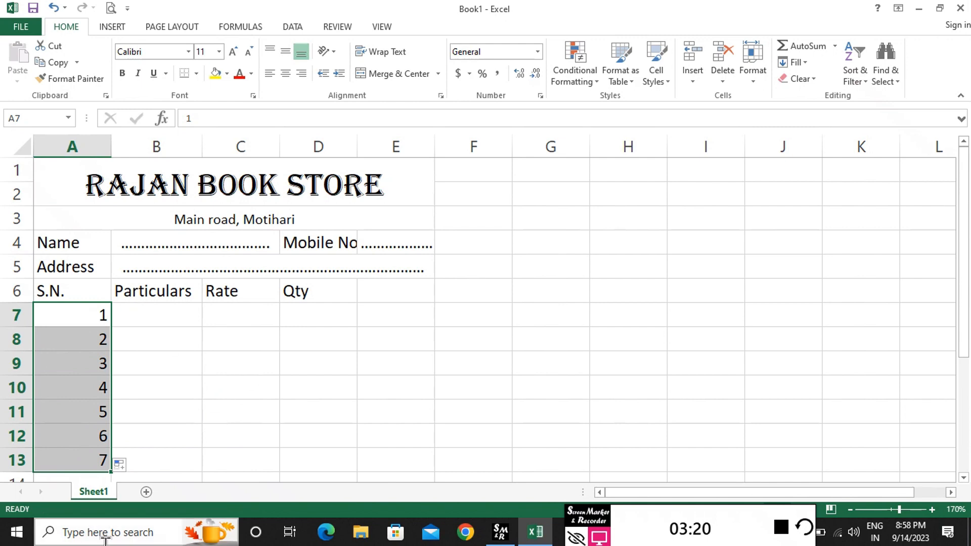
# Enter the particulars Pen, Book, Pencil, Sharpner, Eraser, Ruler and Highlighter in cells B7 to B13
pyautogui.click(157, 319)
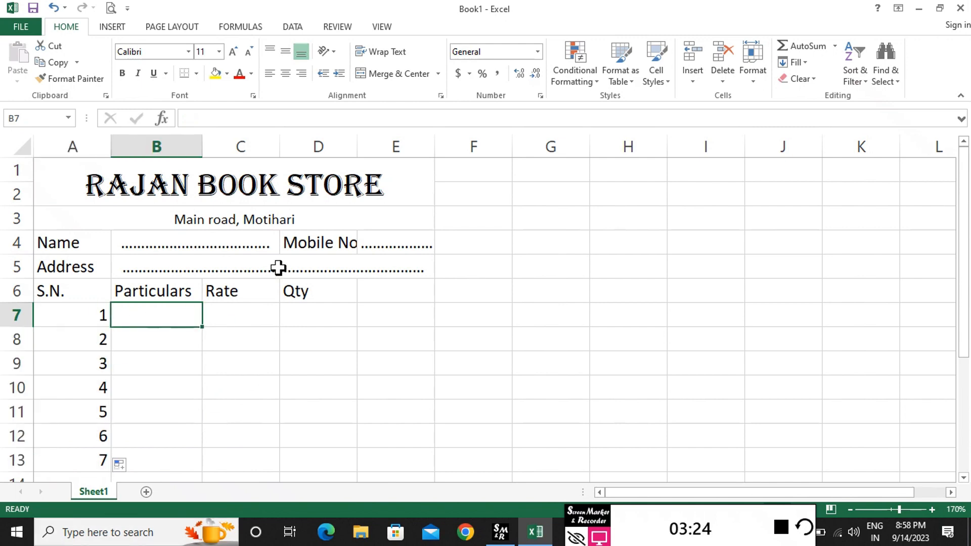
pyautogui.write('Pen')
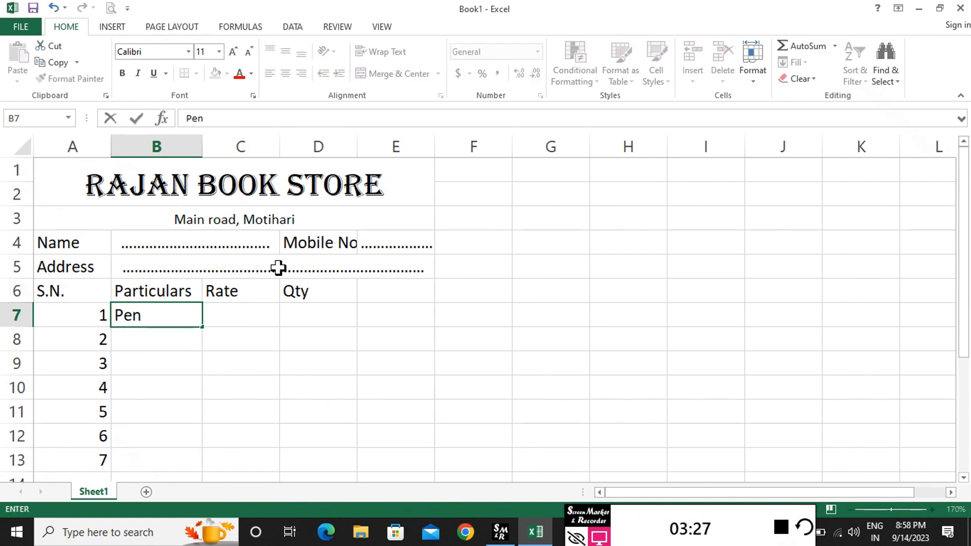
pyautogui.press('Return')
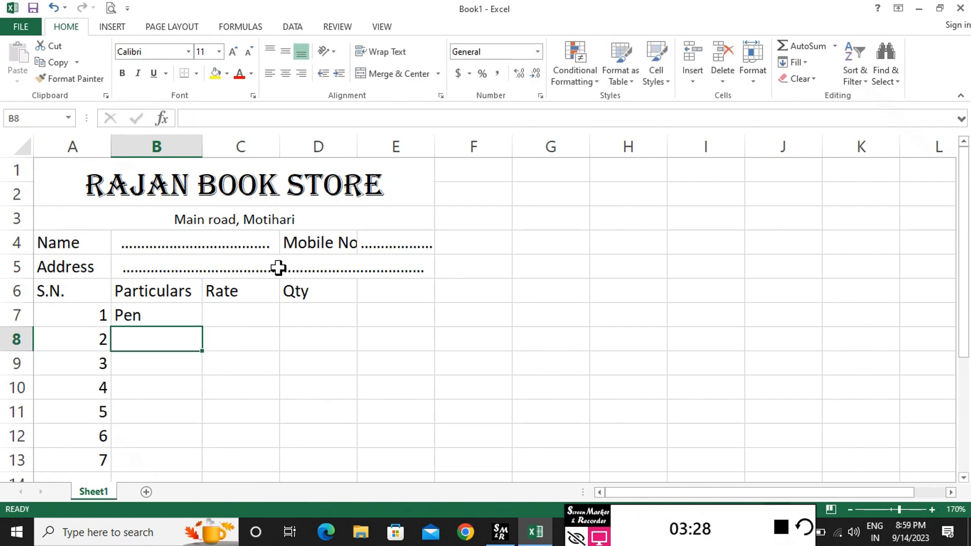
pyautogui.write('Book')
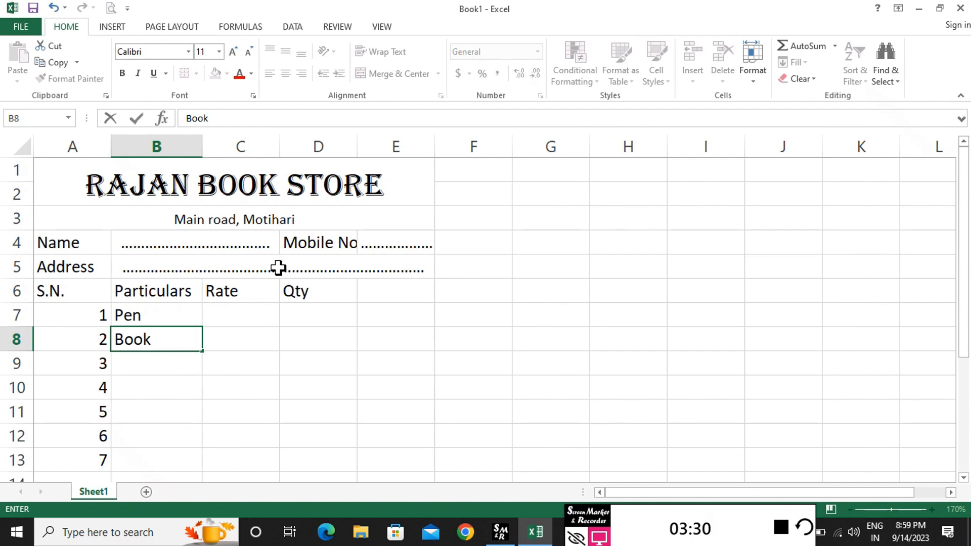
pyautogui.press('Return')
pyautogui.write('Pe')
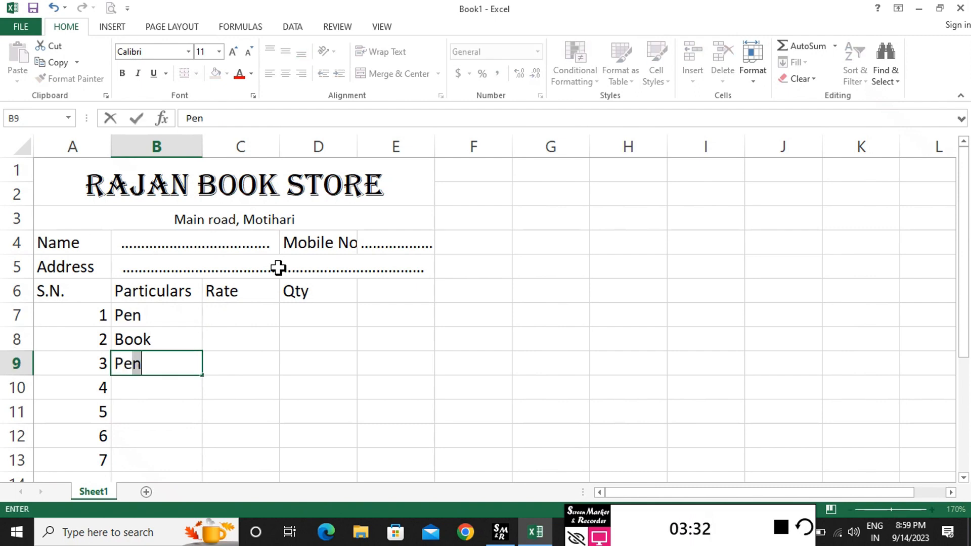
pyautogui.write('ncil')
pyautogui.press('Return')
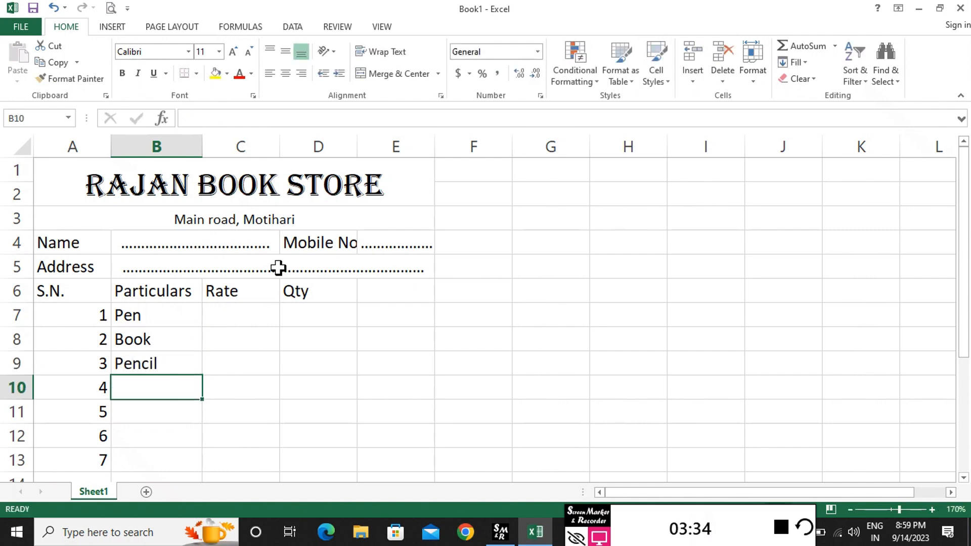
pyautogui.write('Sharpner')
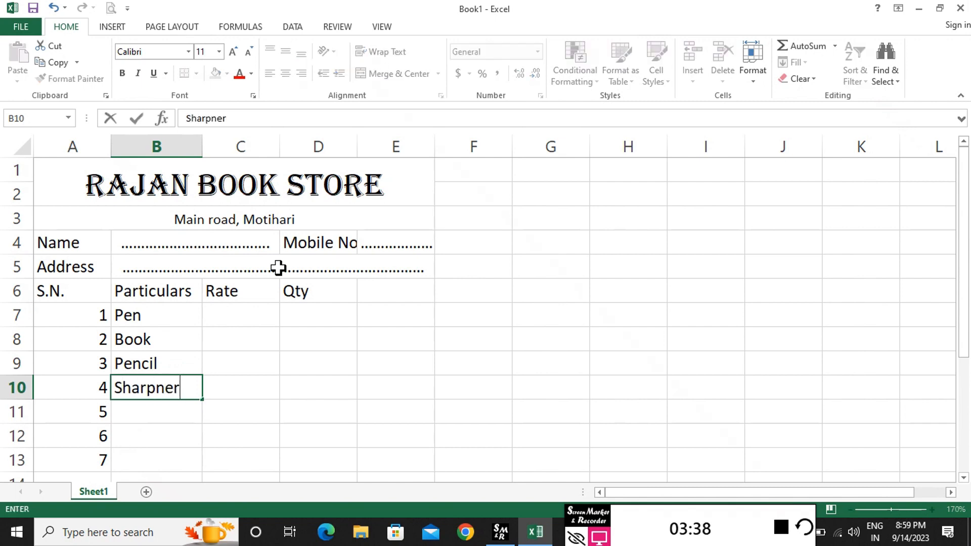
pyautogui.press('Return')
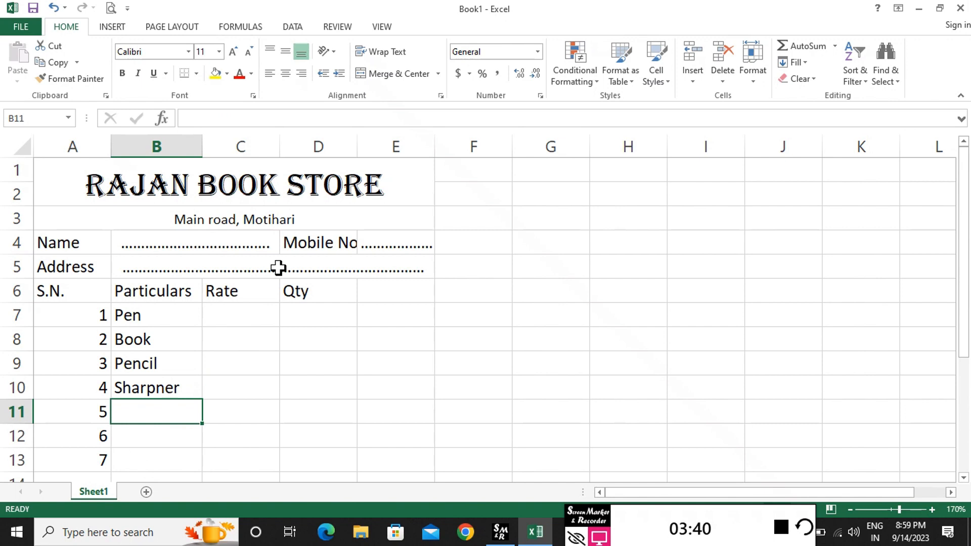
pyautogui.write('Easeras')
pyautogui.press('Return')
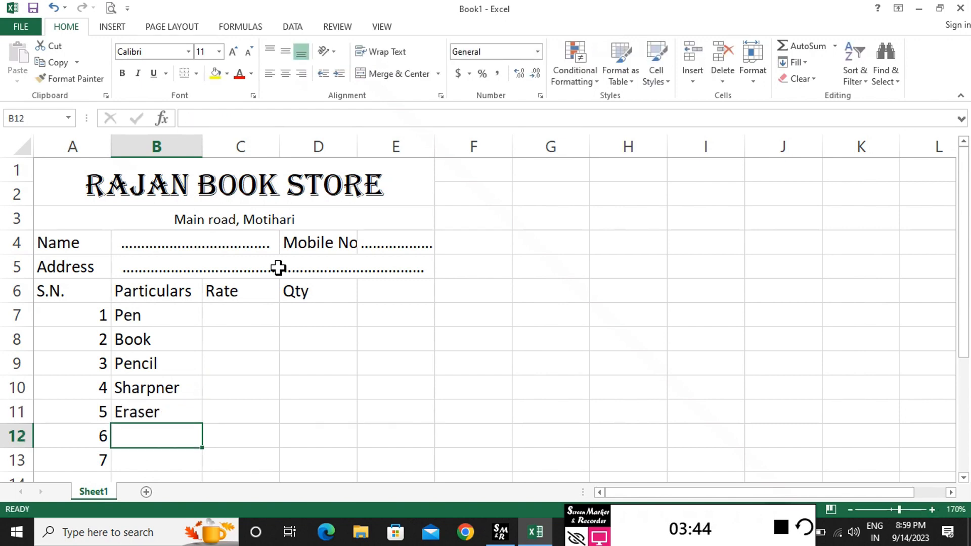
pyautogui.write('R')
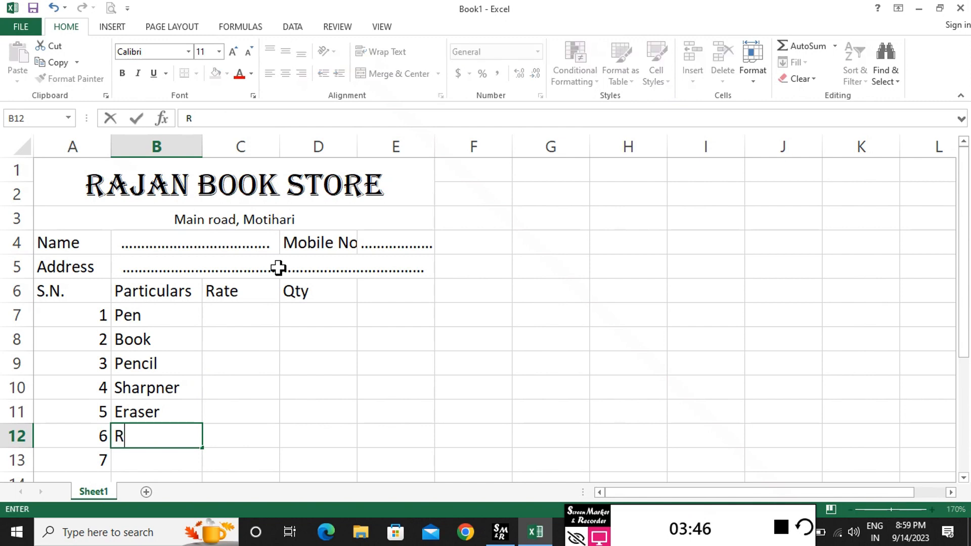
pyautogui.write('uler')
pyautogui.press('Return')
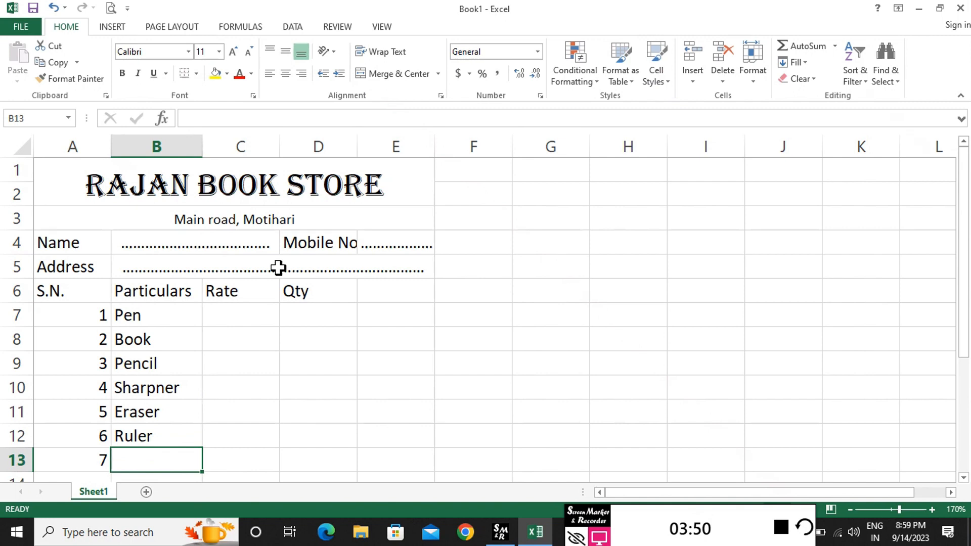
pyautogui.write('High')
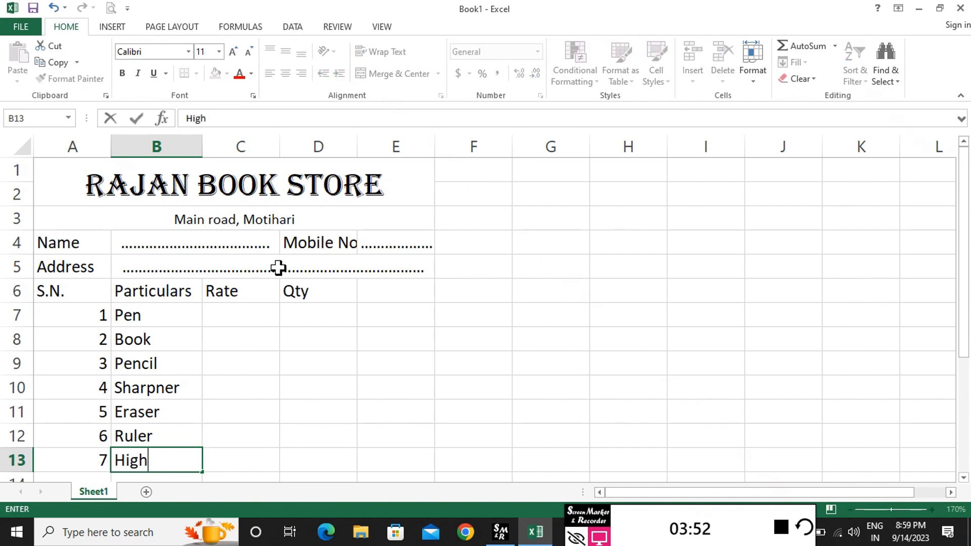
pyautogui.write('lighter')
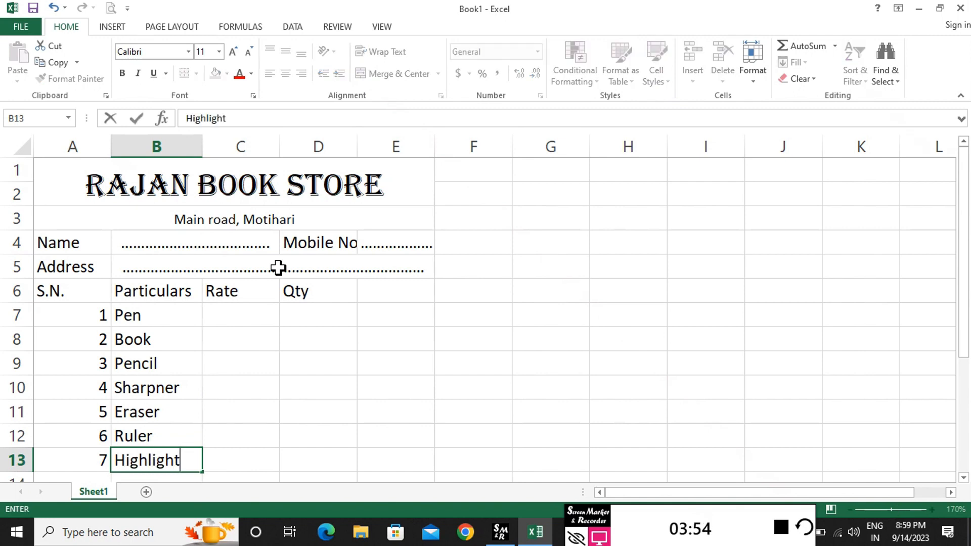
# Enter the rates 10, 45, 5, 8, 8, 15 and 15 in cells C7 to C13 of the Rate column
pyautogui.click(242, 313)
pyautogui.write('10')
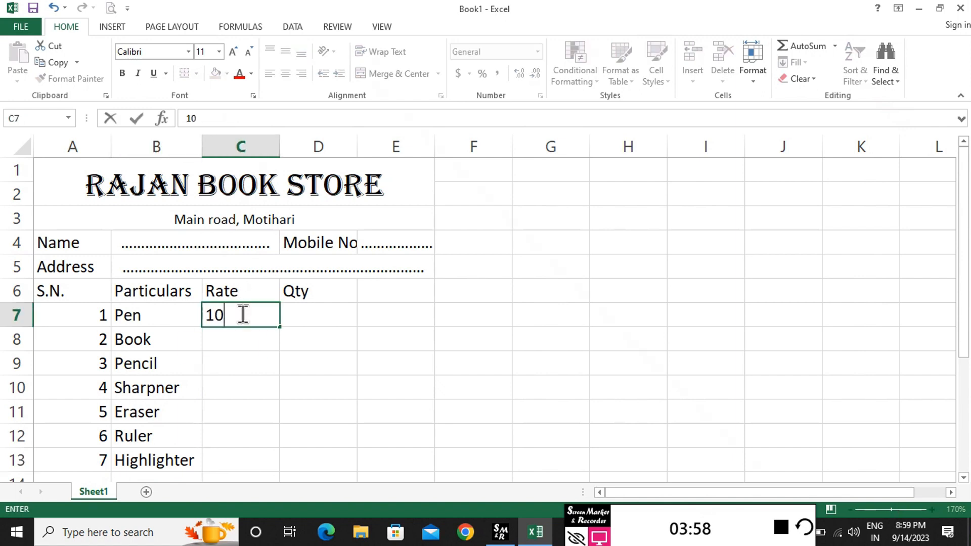
pyautogui.press('Return')
pyautogui.write('45')
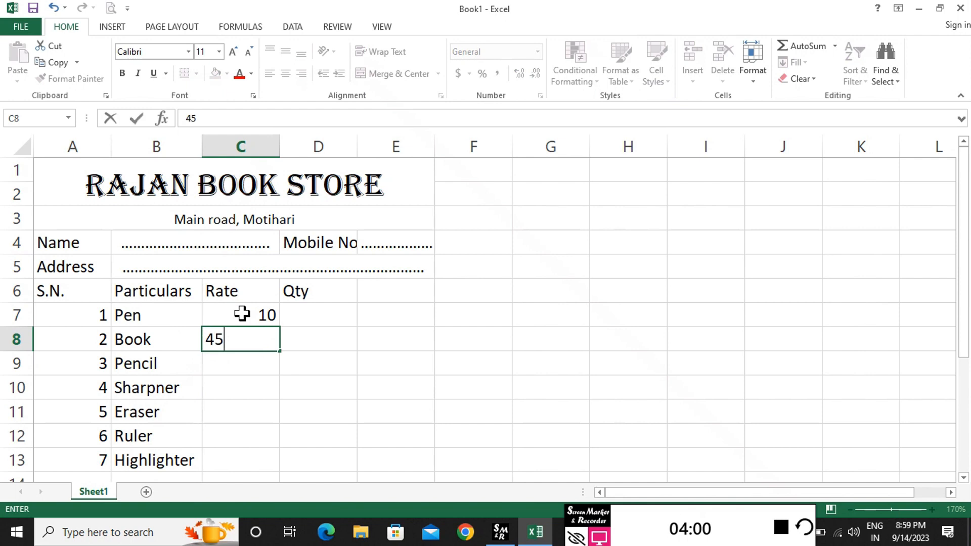
pyautogui.press('Return')
pyautogui.write('\\')
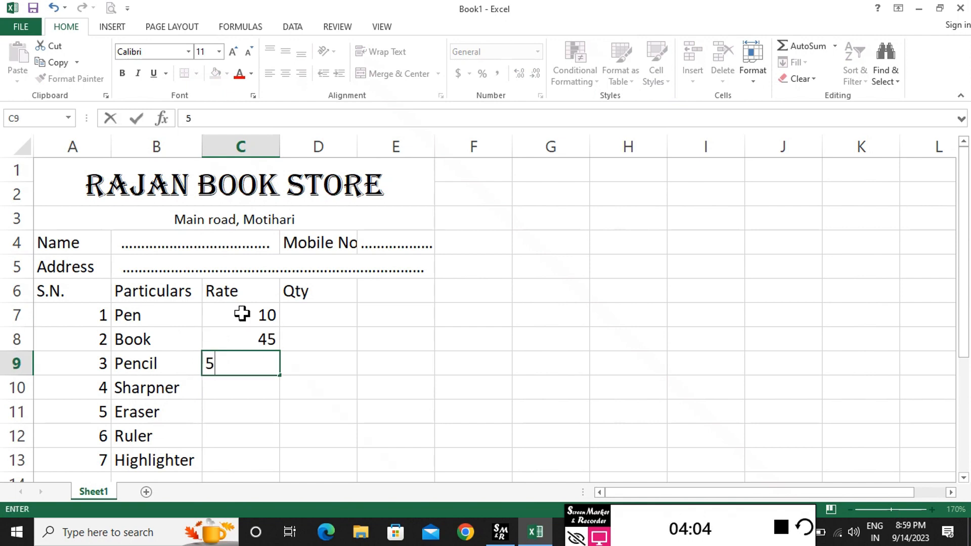
pyautogui.press('Return')
pyautogui.write('8')
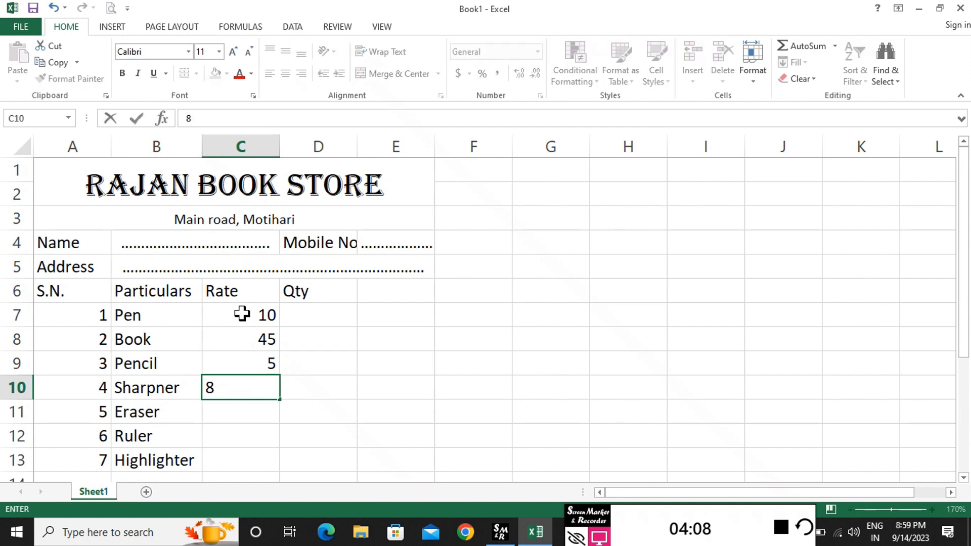
pyautogui.press('Return')
pyautogui.write('8')
pyautogui.press('Return')
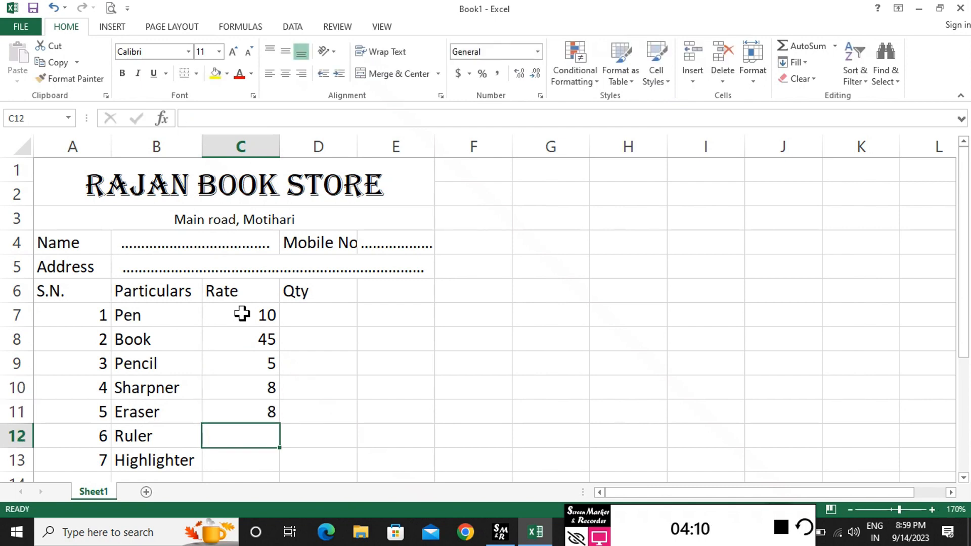
pyautogui.write('15')
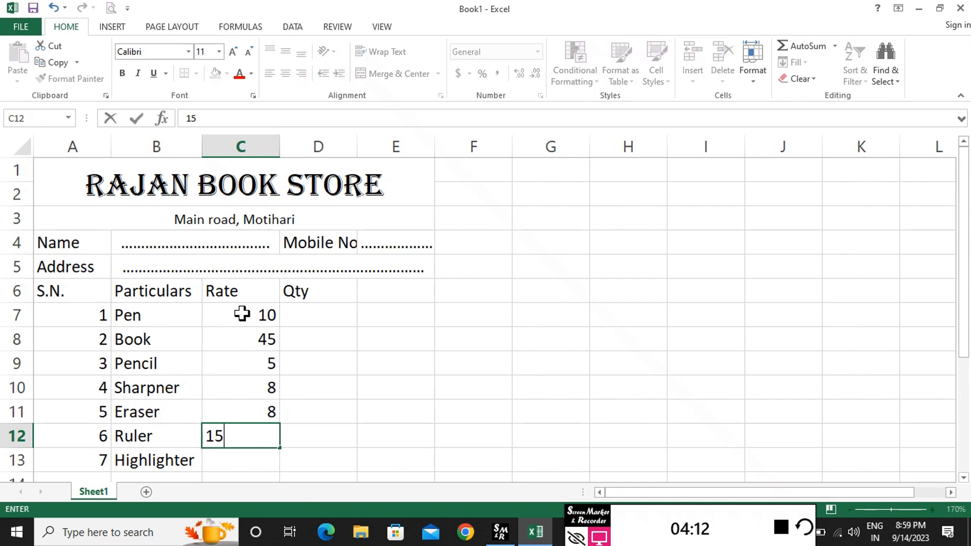
pyautogui.press('Return')
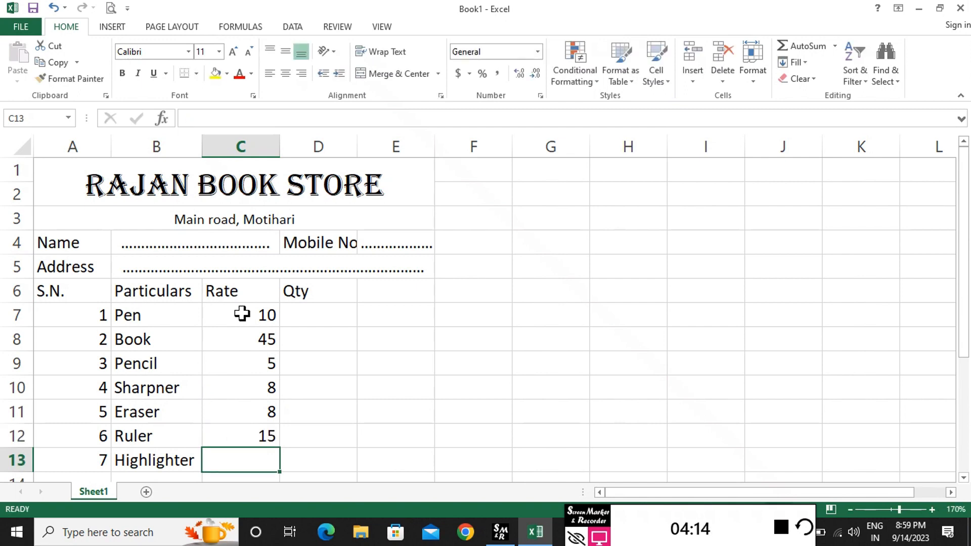
pyautogui.write('15')
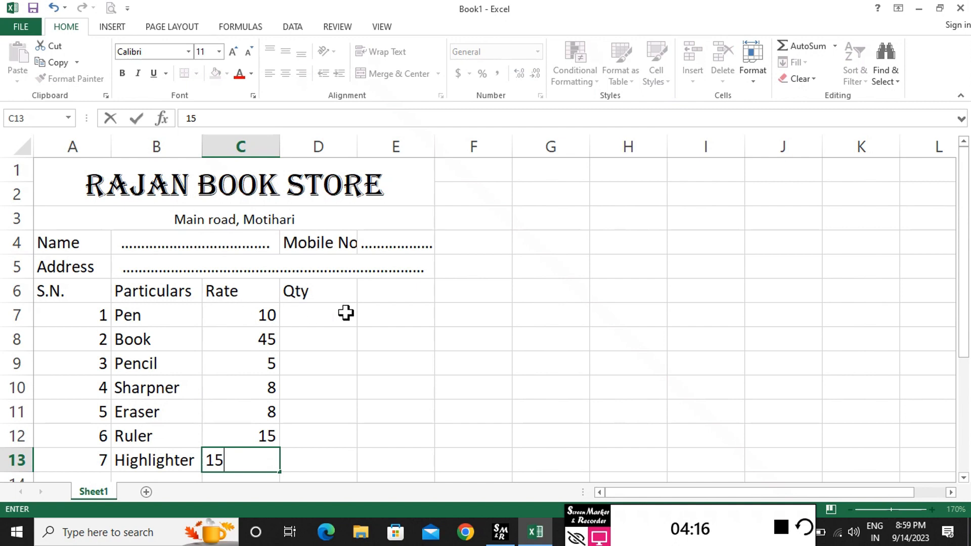
# Enter the quantities 5, 2, 10, 5, 8, 4 and 6 in cells D7 to D13 of the Qty column
pyautogui.click(329, 317)
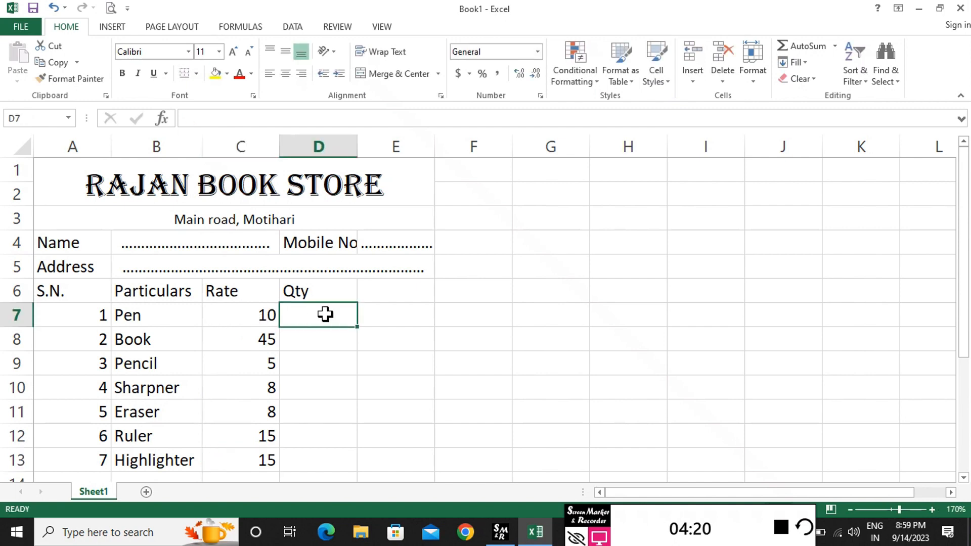
pyautogui.write('5')
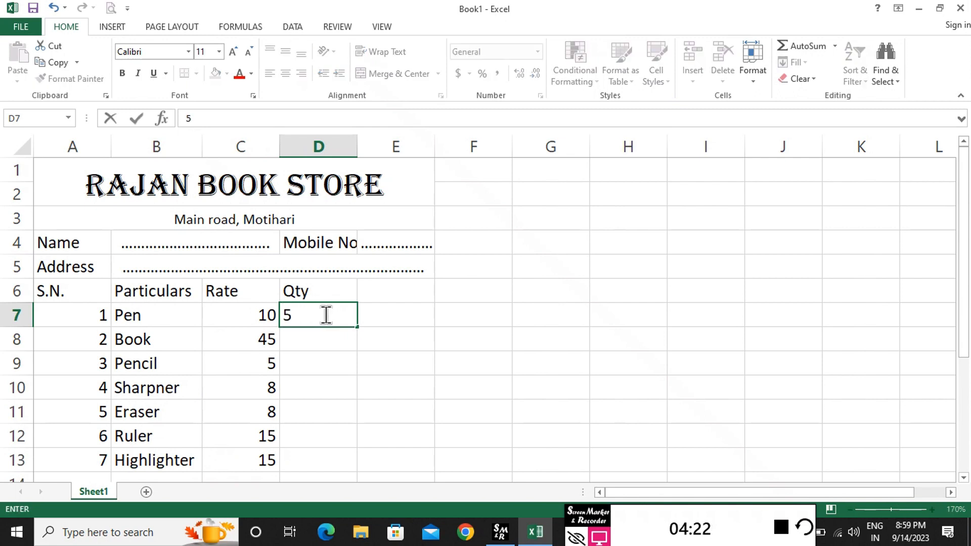
pyautogui.press('Return')
pyautogui.write('12')
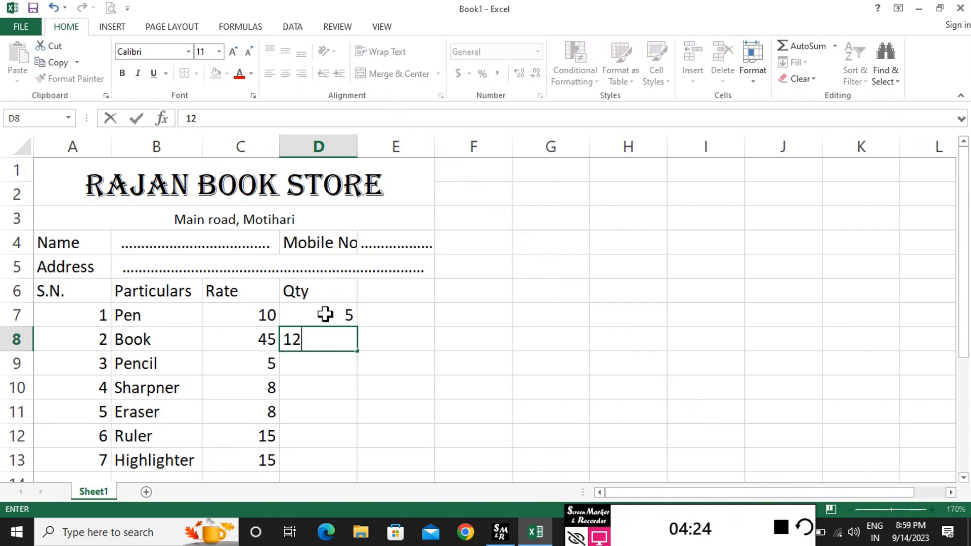
pyautogui.press('BackSpace')
pyautogui.write('2')
pyautogui.press('Return')
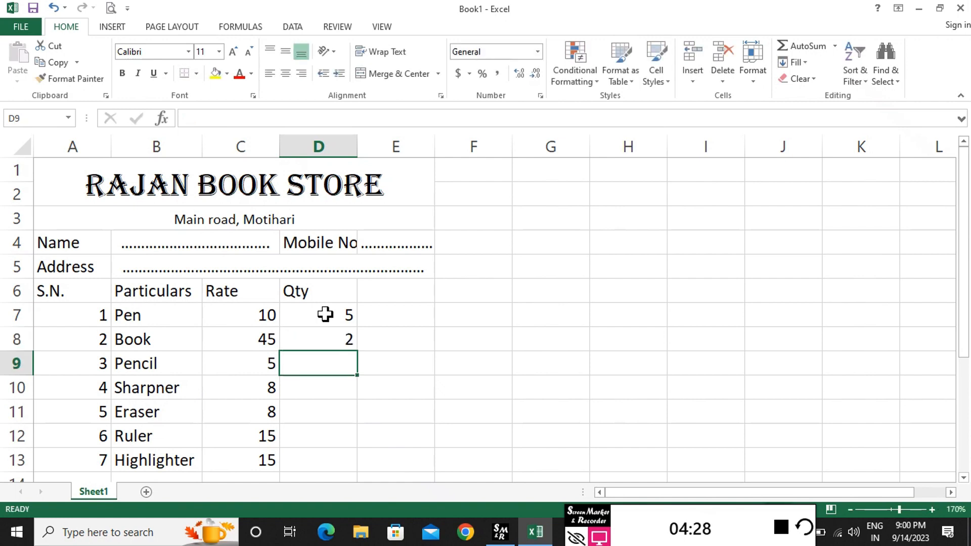
pyautogui.write('10')
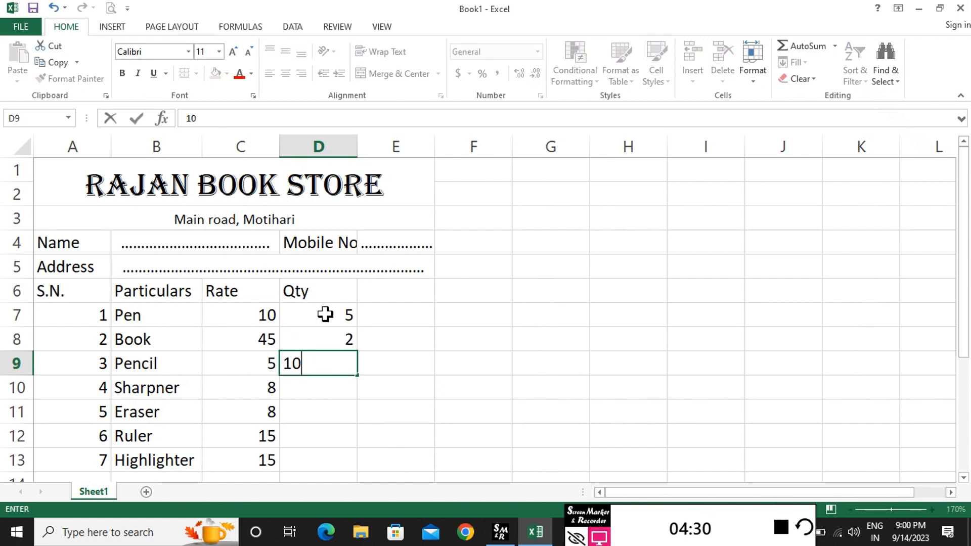
pyautogui.press('Return')
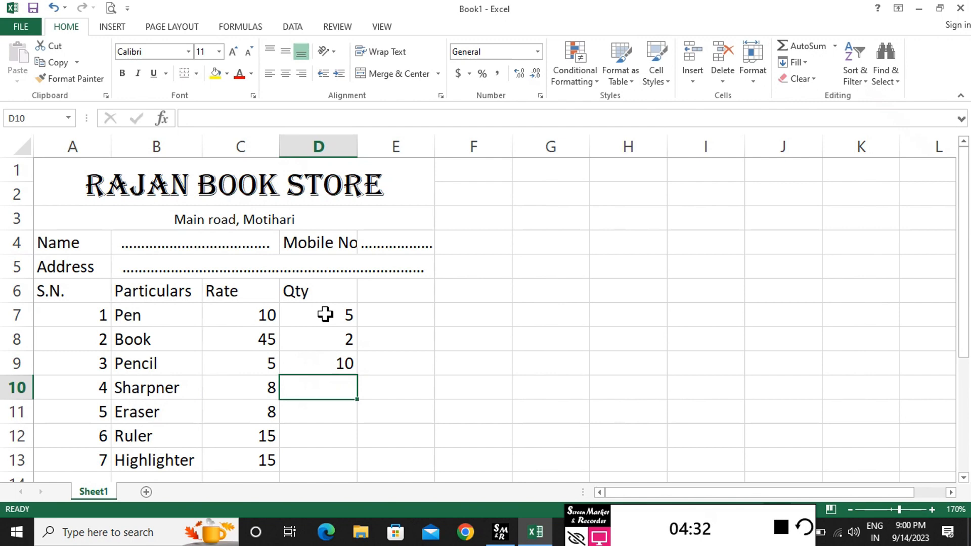
pyautogui.write('5')
pyautogui.press('Return')
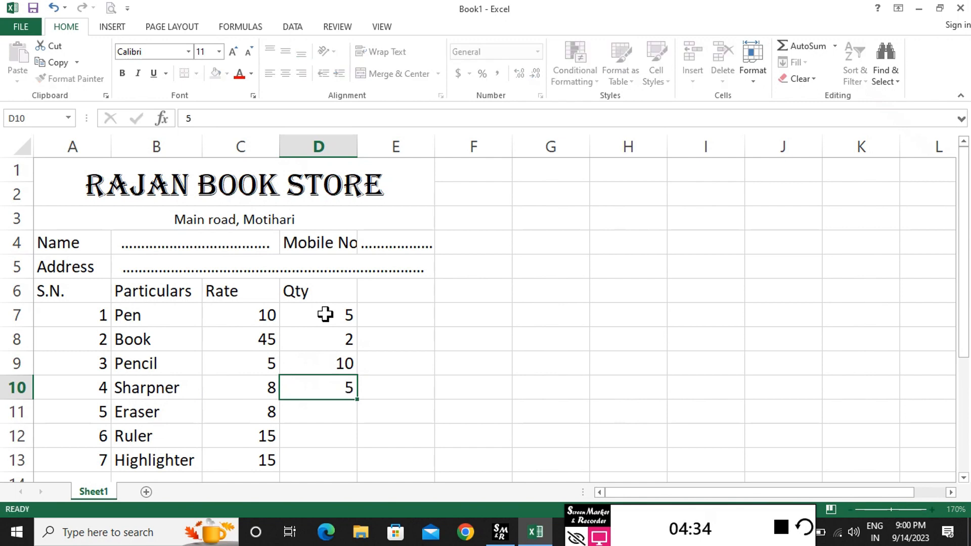
pyautogui.write('8')
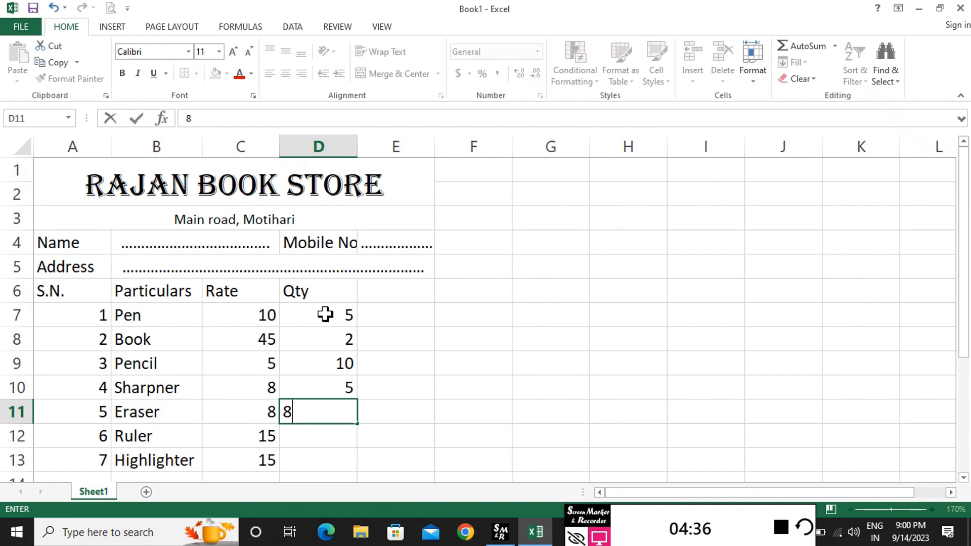
pyautogui.press('Return')
pyautogui.write('4')
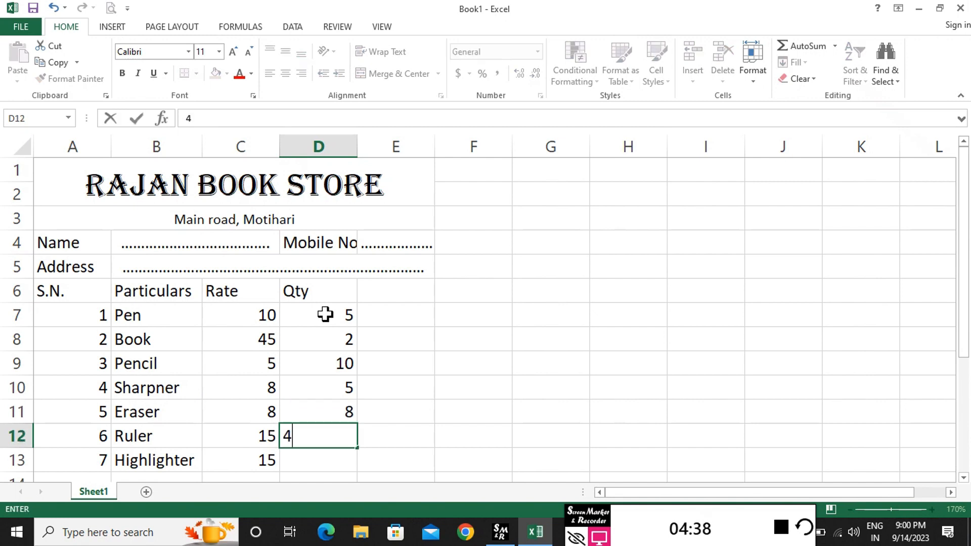
pyautogui.press('Return')
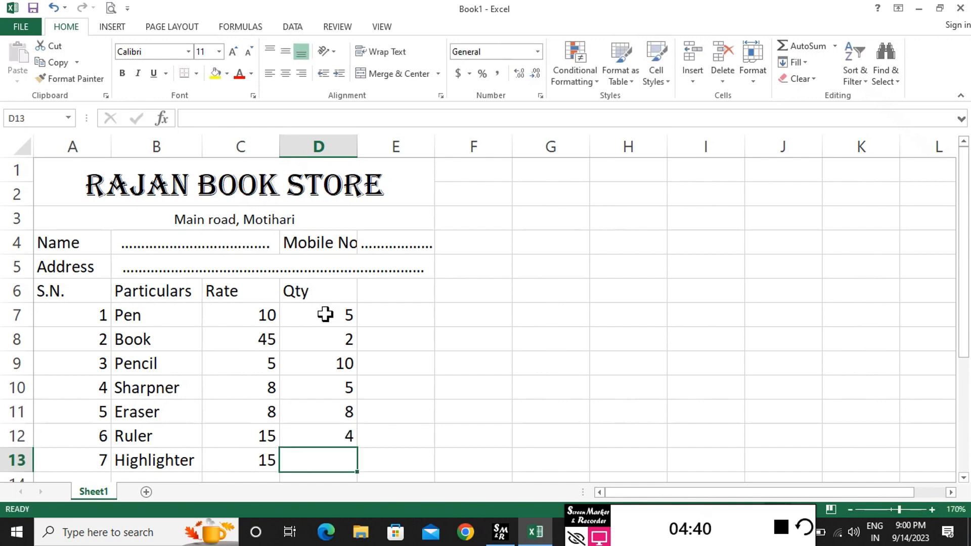
pyautogui.write('6')
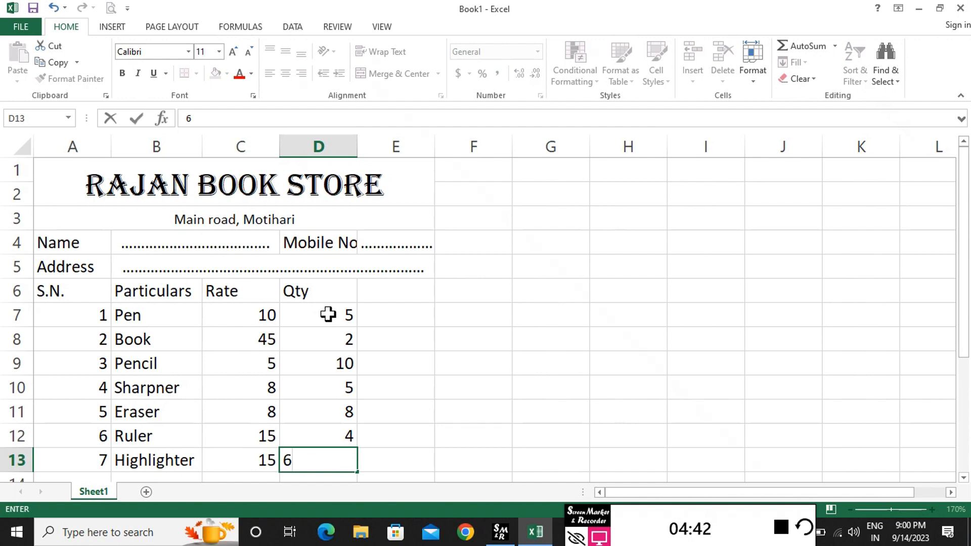
# Enter the formula =C7*D7 in E7 to multiply the Pen's rate by its quantity
pyautogui.click(385, 312)
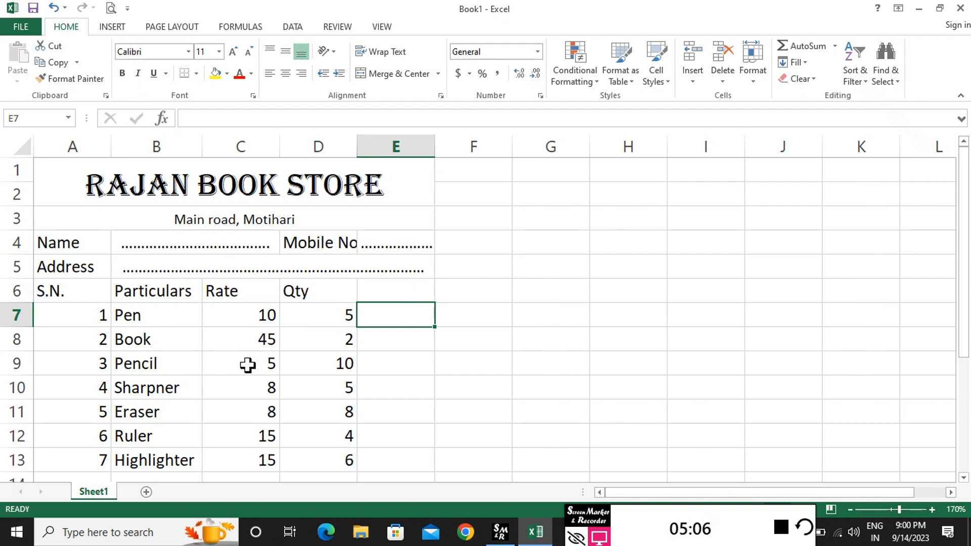
pyautogui.write('=')
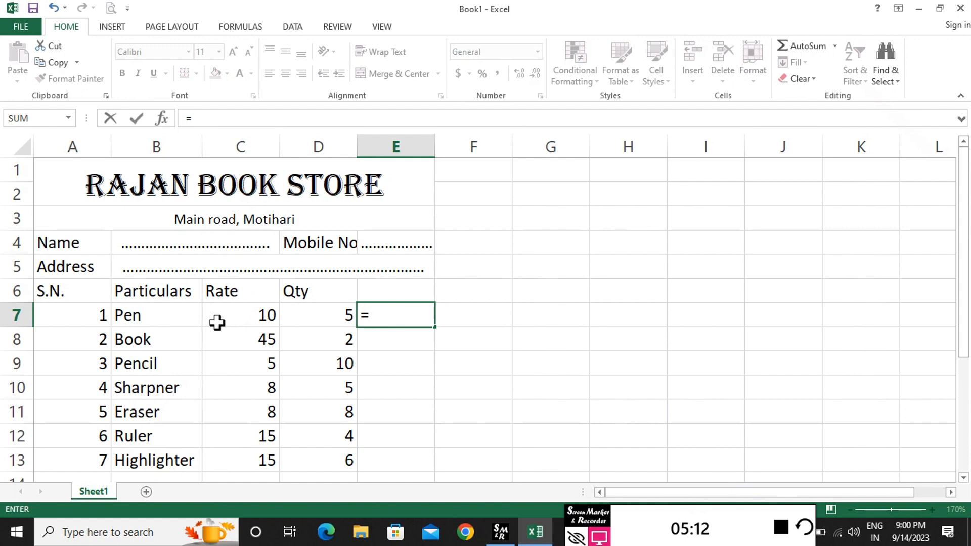
pyautogui.click(245, 321)
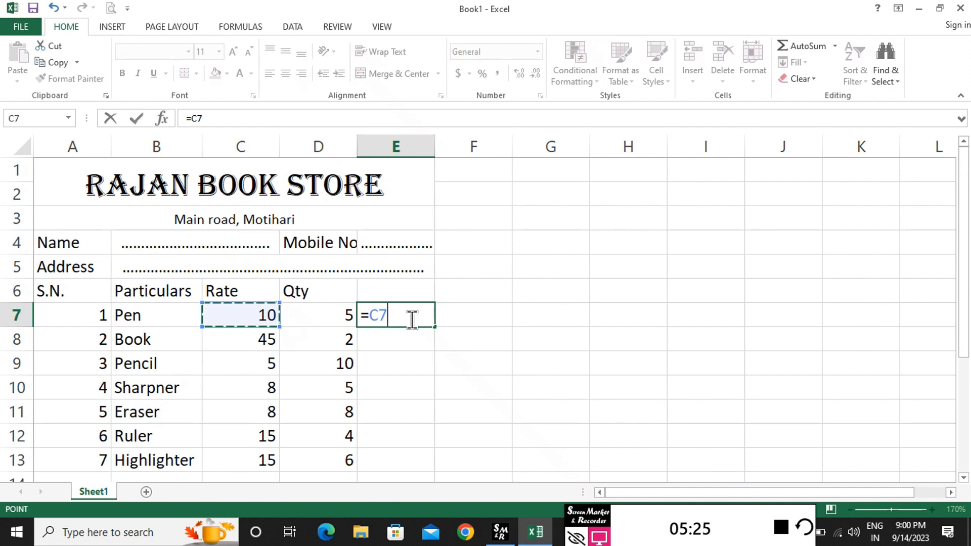
pyautogui.write('*')
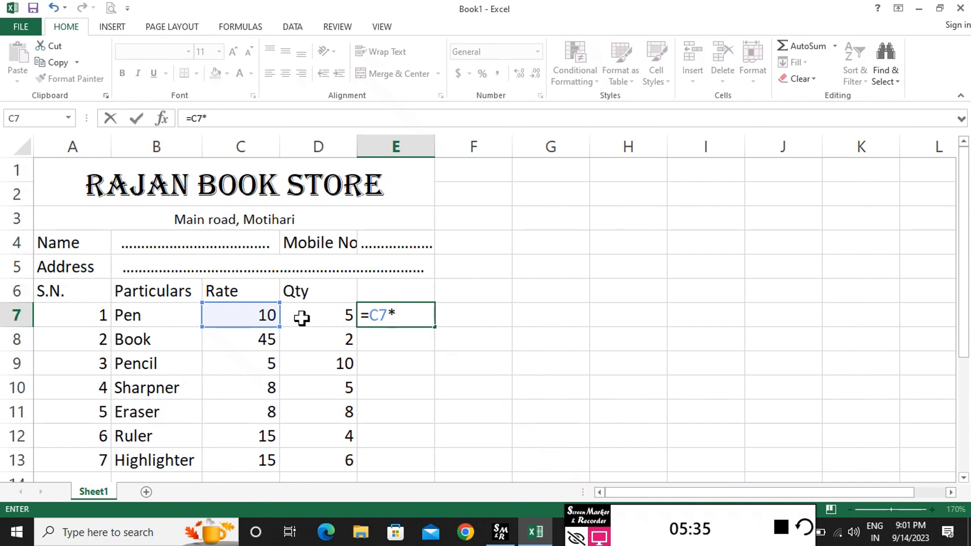
pyautogui.click(330, 317)
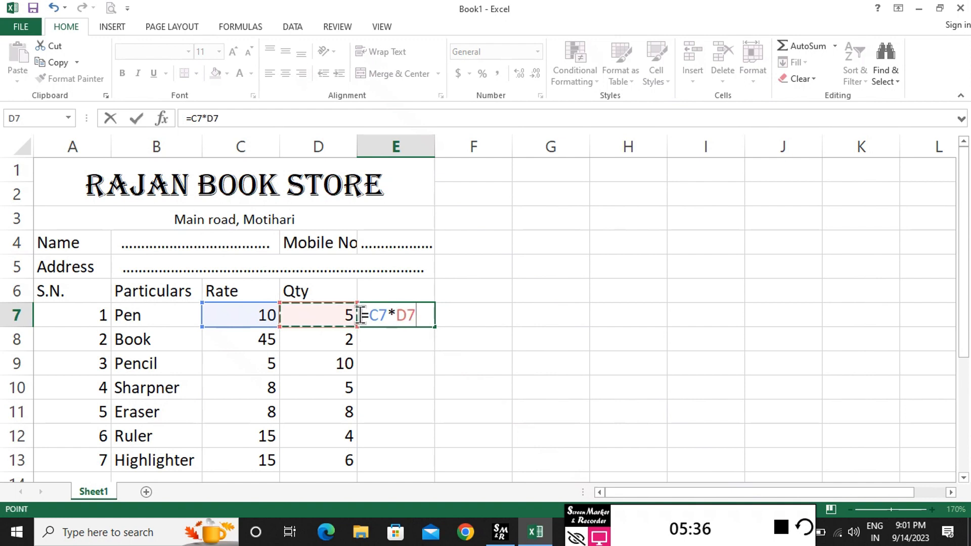
pyautogui.press('Return')
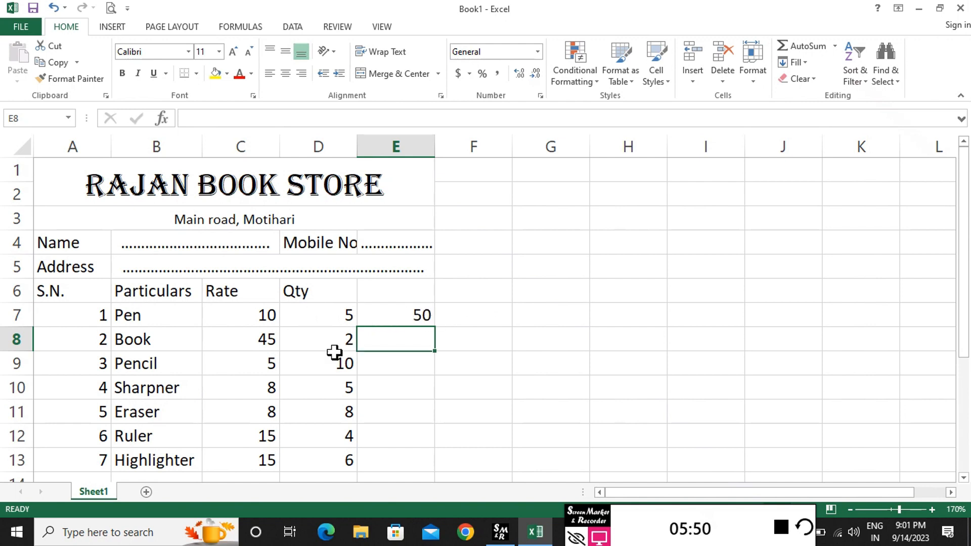
# Fill the amount formula from E7 down to E13 for the remaining items
pyautogui.click(388, 317)
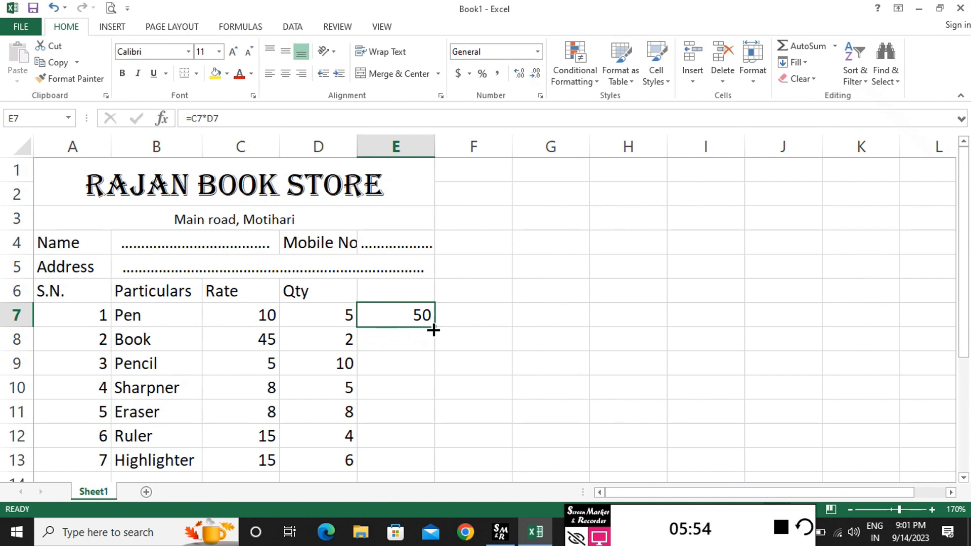
pyautogui.moveTo(435, 327); pyautogui.dragTo(435, 464)
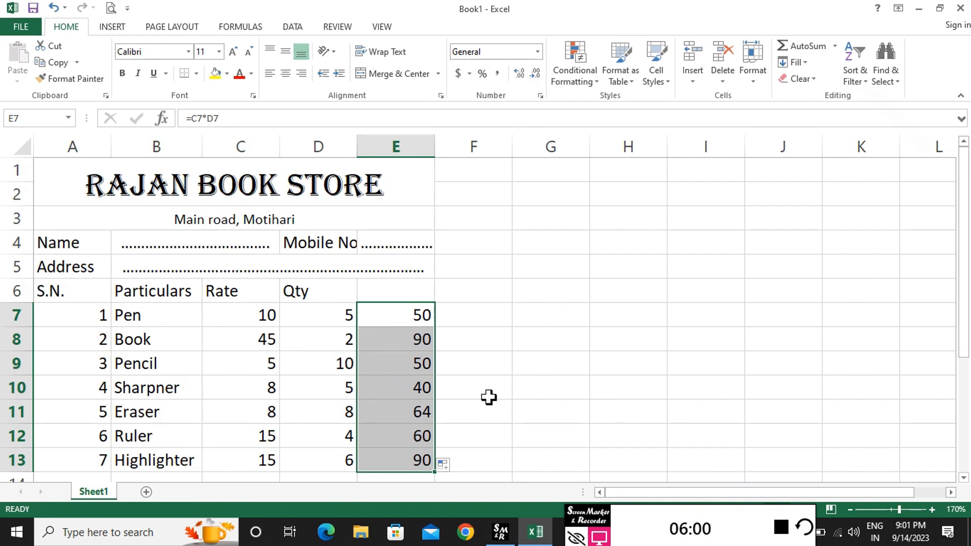
pyautogui.click(575, 383)
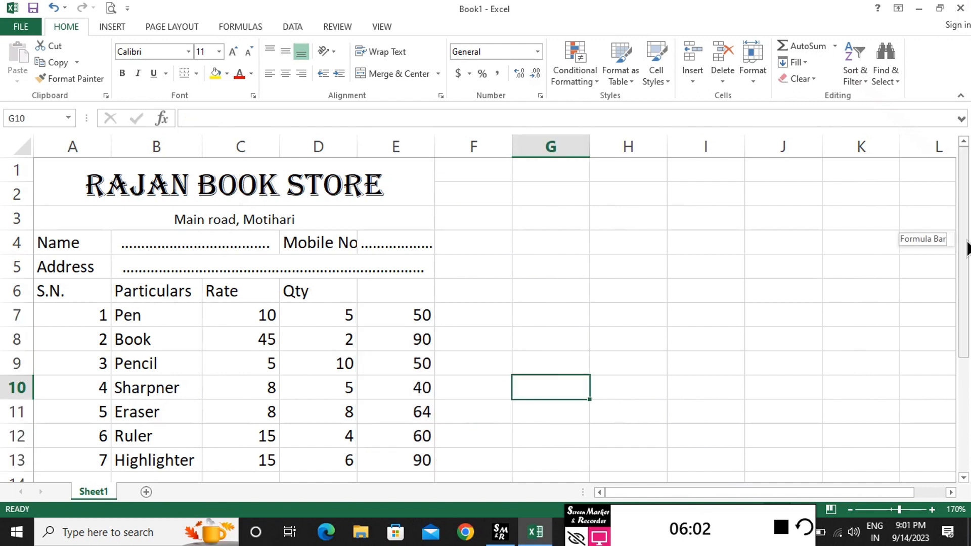
# Enter the label Total in D14, below the last quantity
pyautogui.click(963, 245)
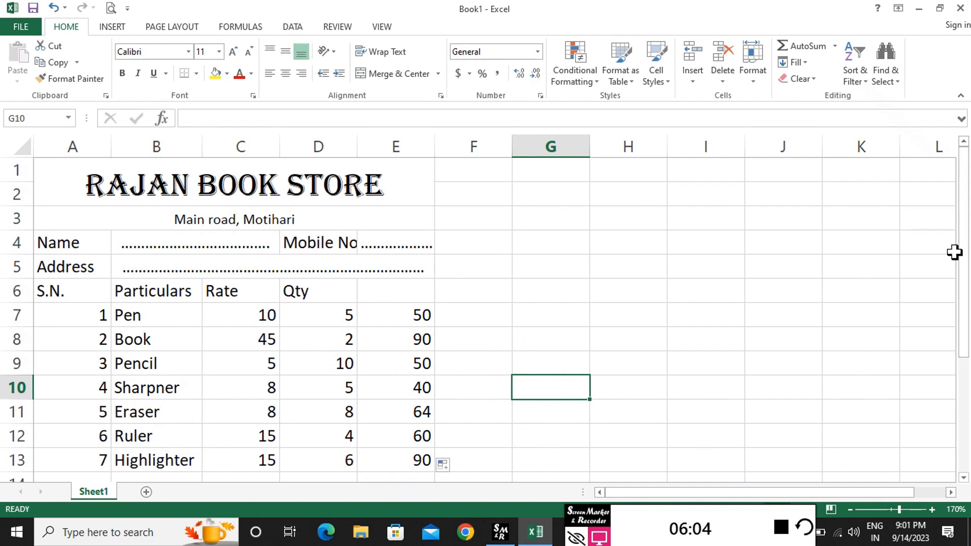
pyautogui.click(964, 278)
pyautogui.scroll(-2, 968, 488)
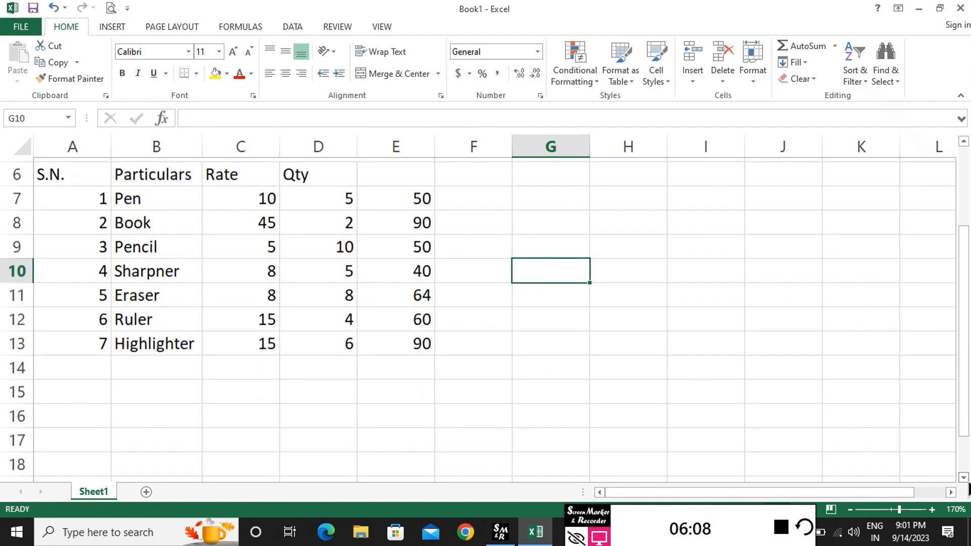
pyautogui.click(318, 366)
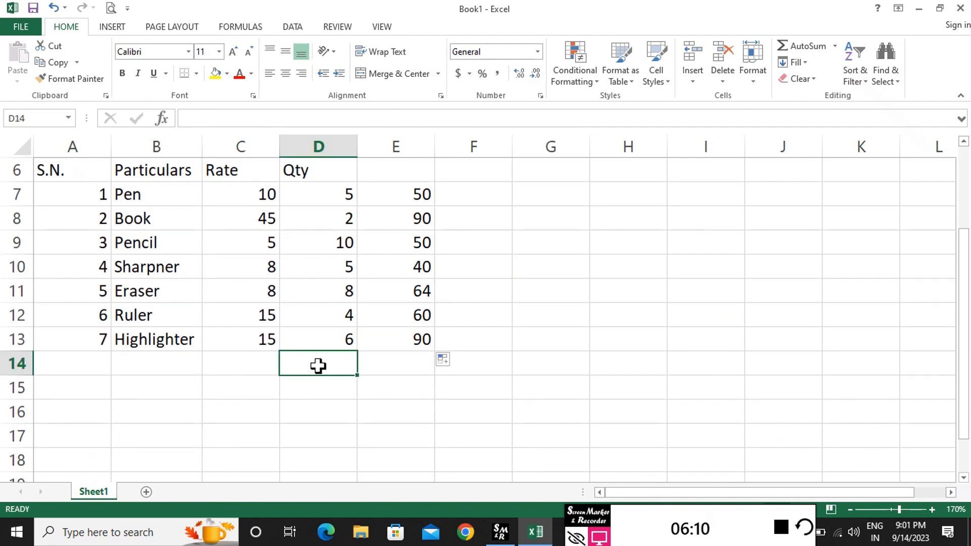
pyautogui.write('Total')
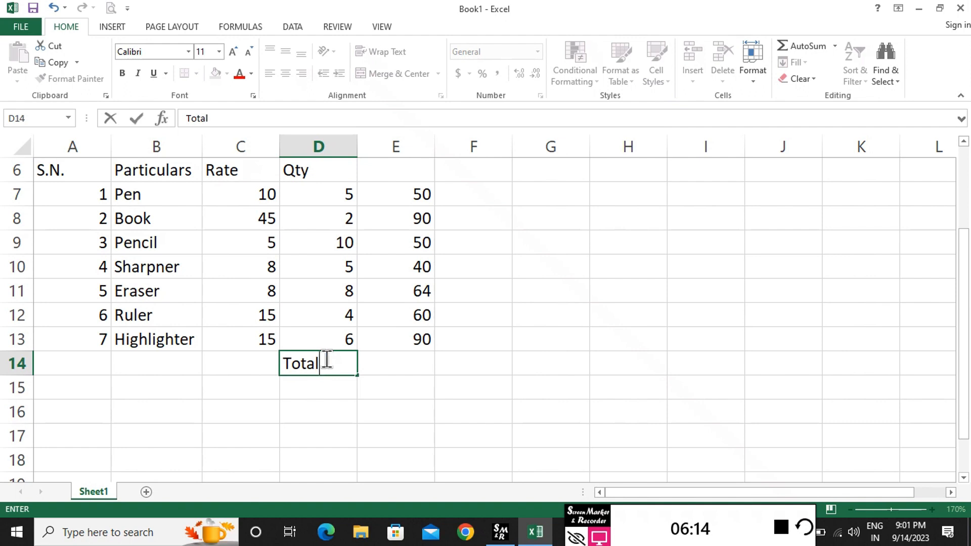
# Enter the formula =sum(E7:E13) in E14 to add up the item amounts
pyautogui.click(396, 375)
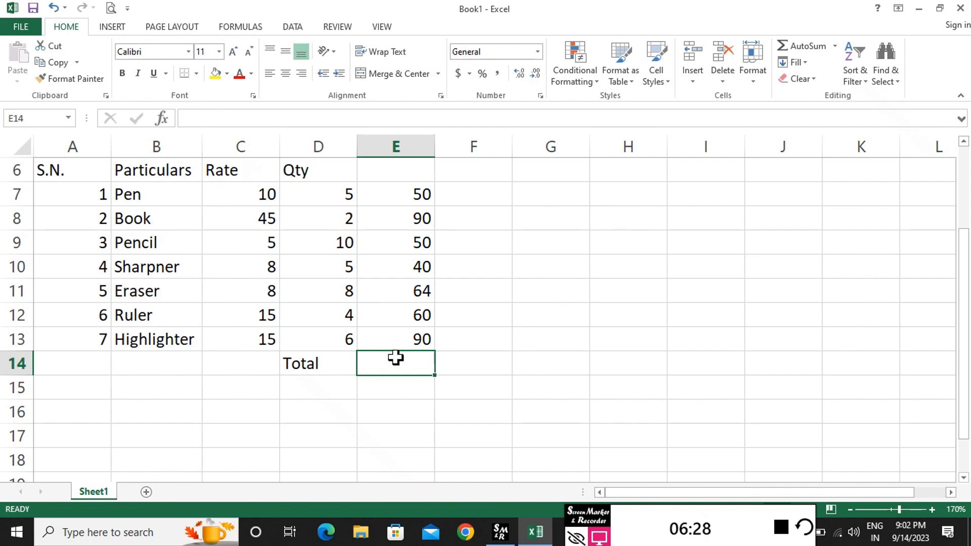
pyautogui.write('=')
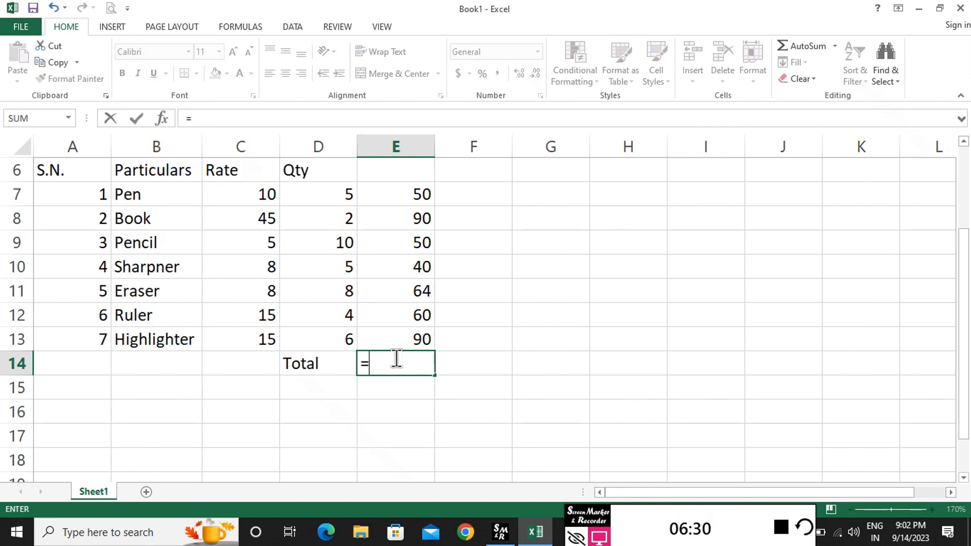
pyautogui.write('sum')
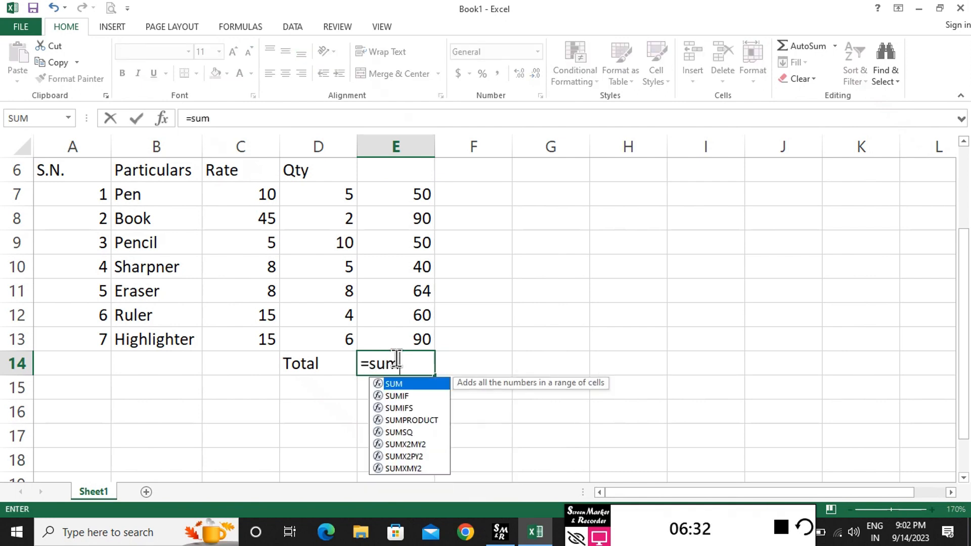
pyautogui.write('(')
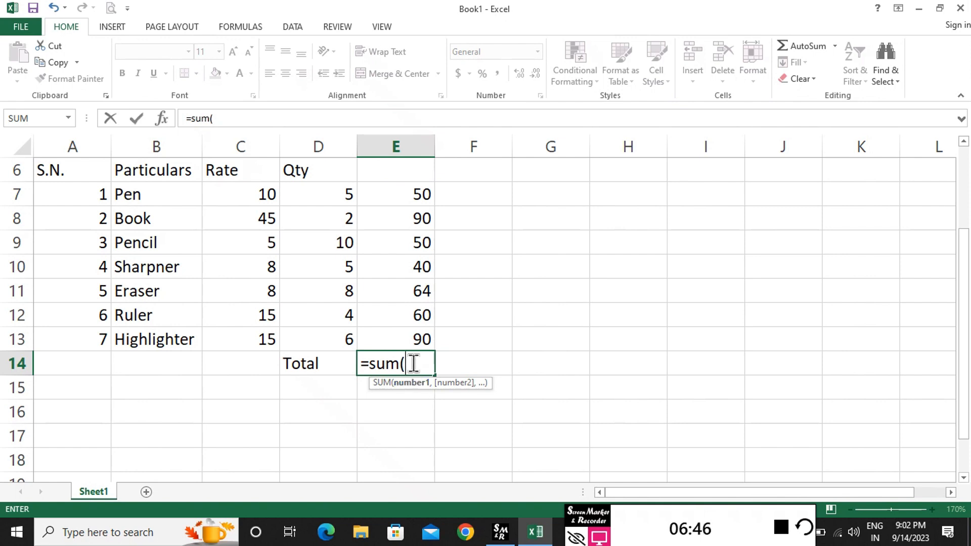
pyautogui.click(406, 193)
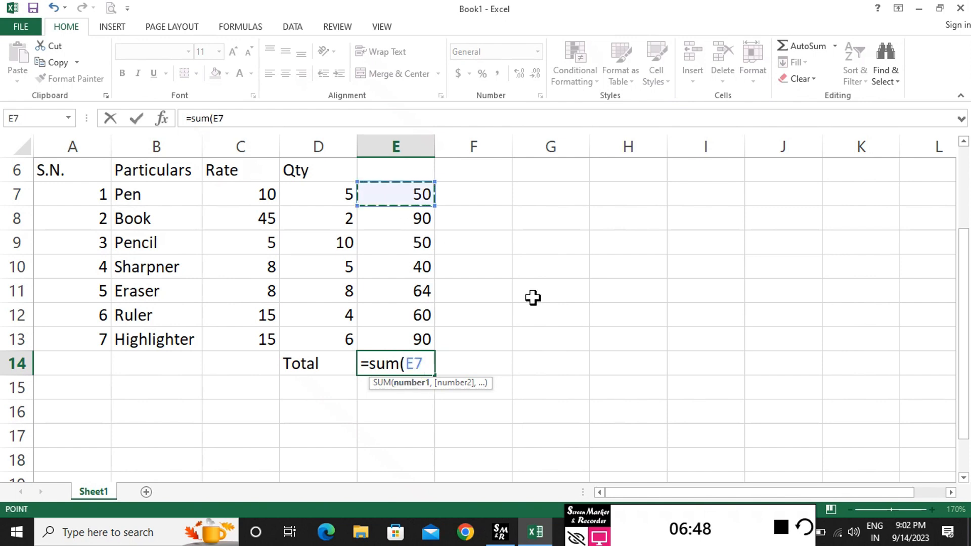
pyautogui.write(':')
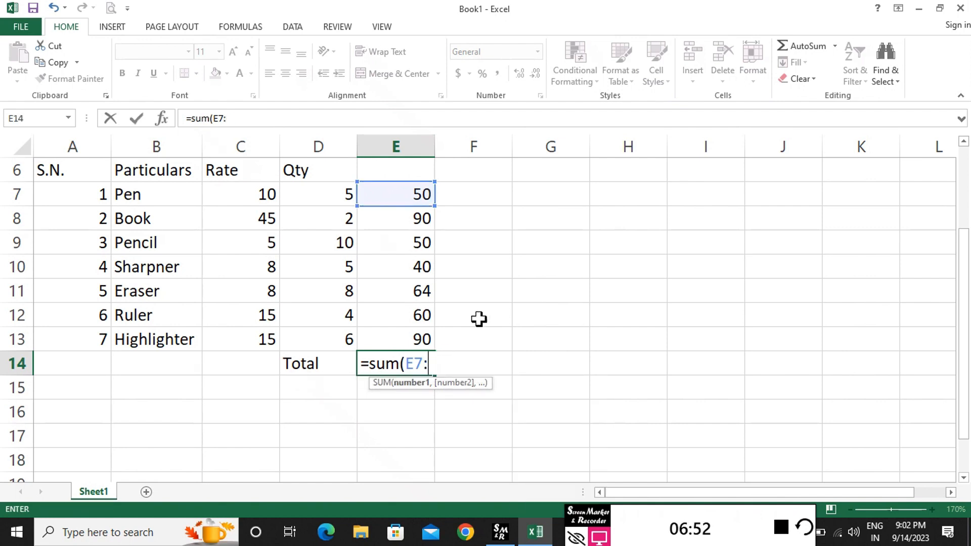
pyautogui.click(415, 337)
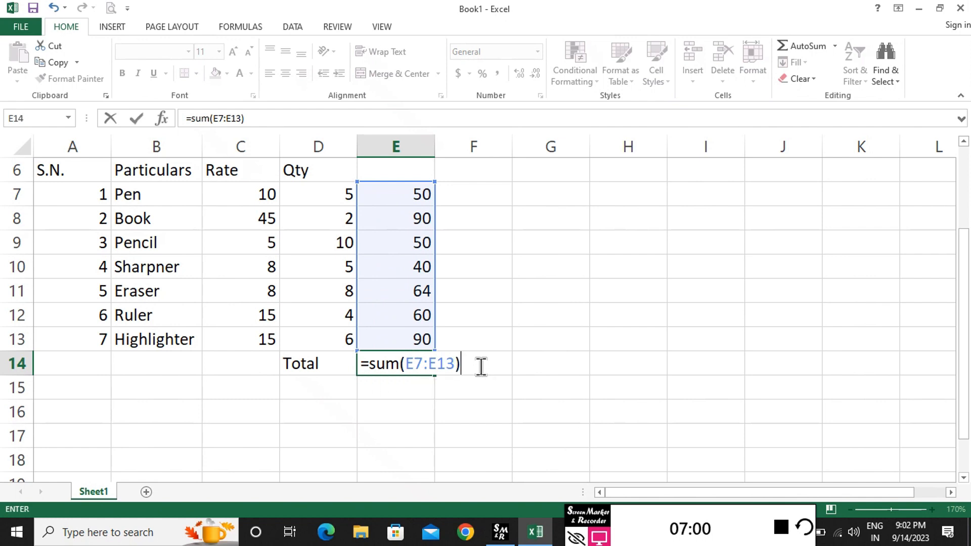
pyautogui.press('Return')
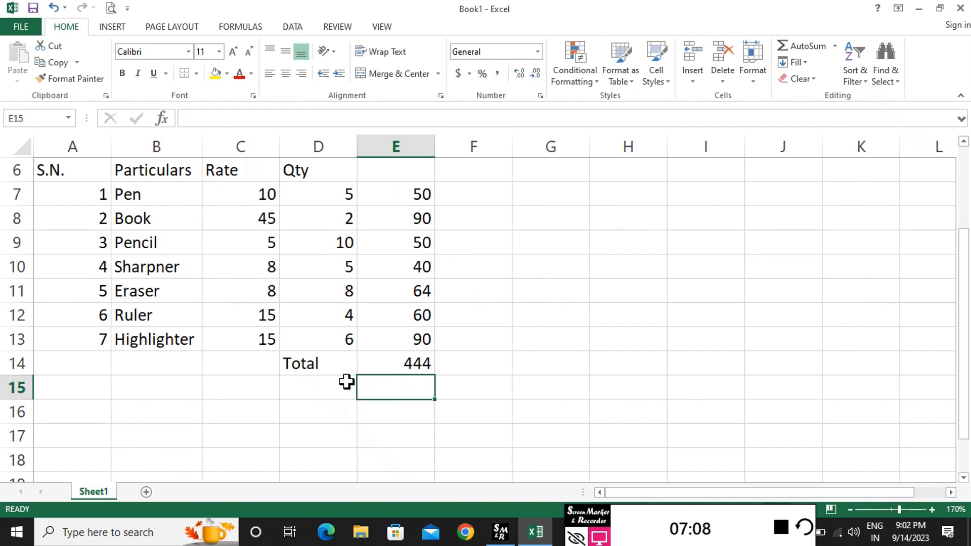
# Enter the label Discount@10% in D15, below Total
pyautogui.click(312, 388)
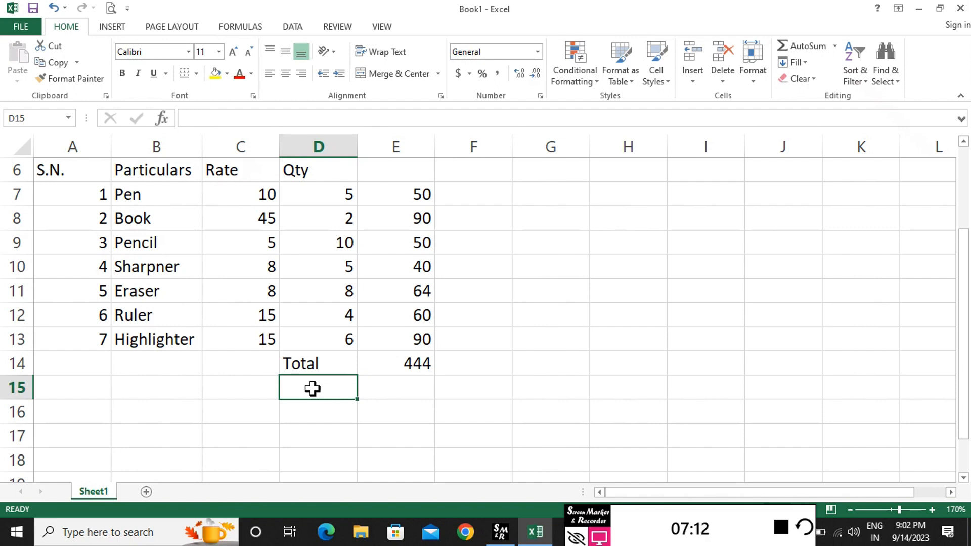
pyautogui.write('Discount')
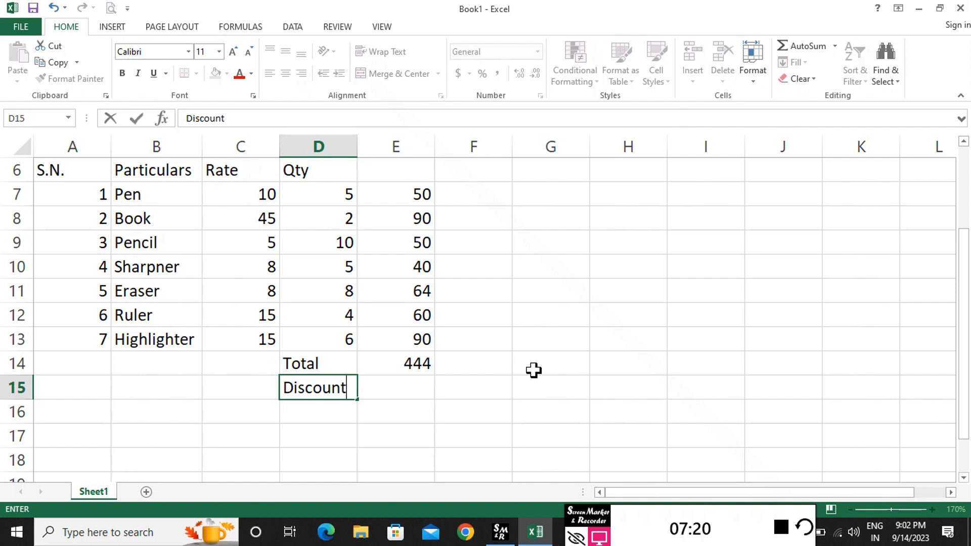
pyautogui.write('@10')
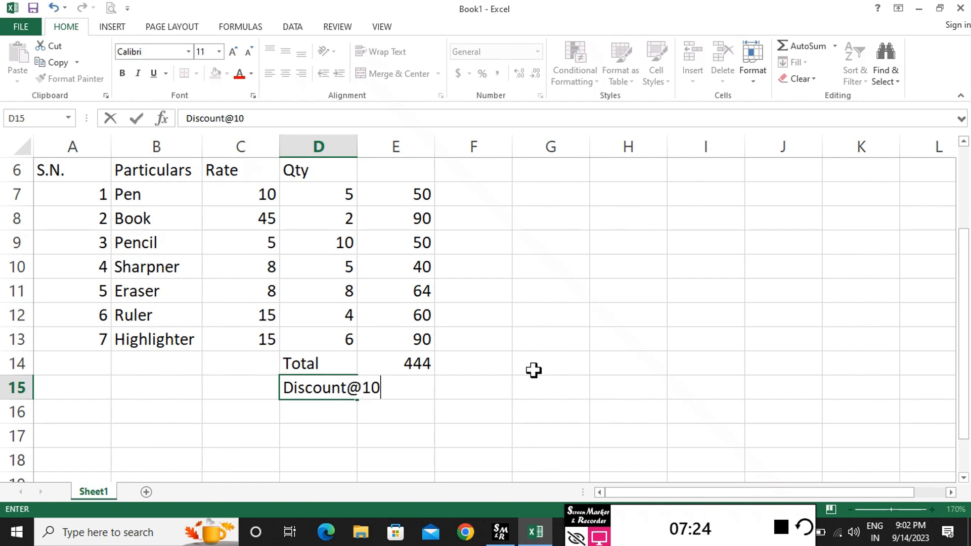
pyautogui.write('%')
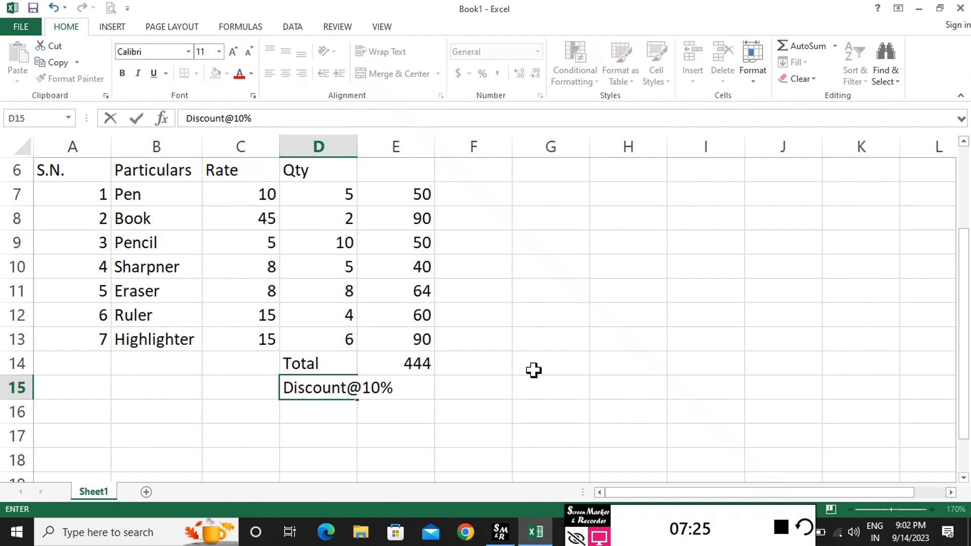
pyautogui.click(613, 363)
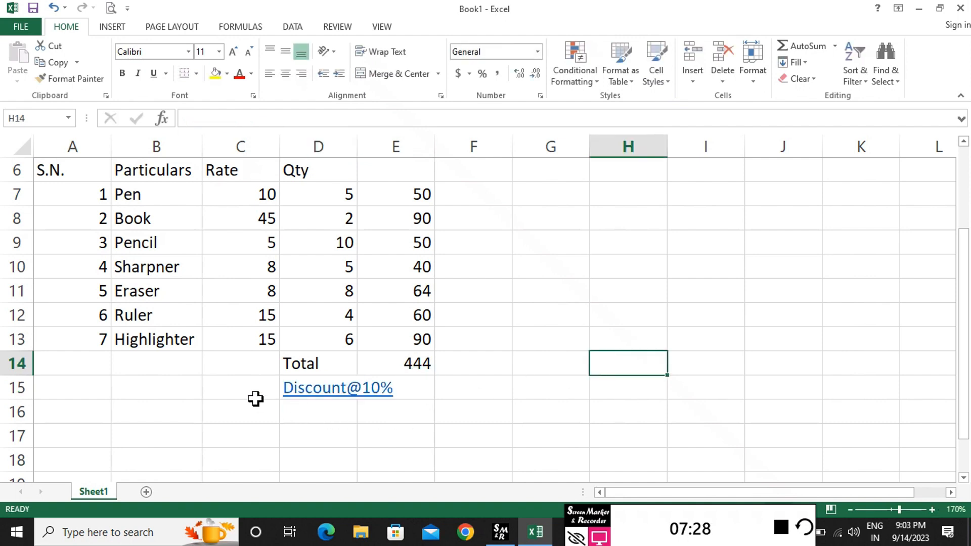
pyautogui.moveTo(242, 398); pyautogui.dragTo(342, 390)
pyautogui.click(344, 392)
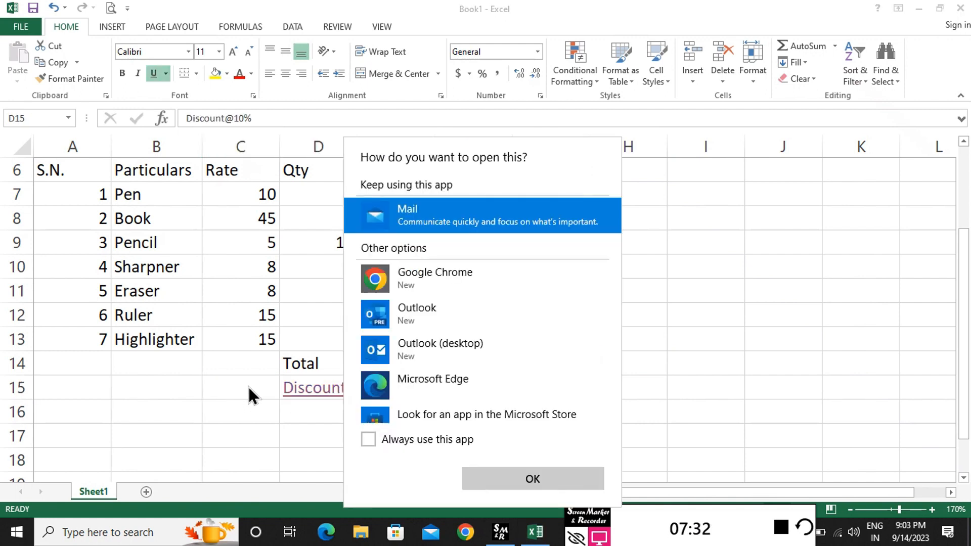
pyautogui.click(769, 358)
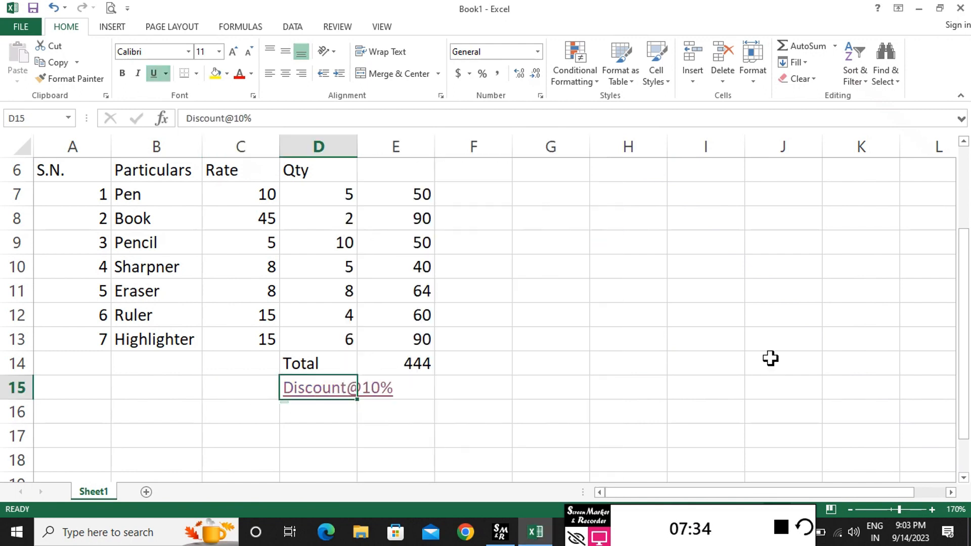
# Merge and center cells C15 and D15 so the discount label spans both
pyautogui.moveTo(253, 390); pyautogui.dragTo(310, 399)
pyautogui.click(392, 74)
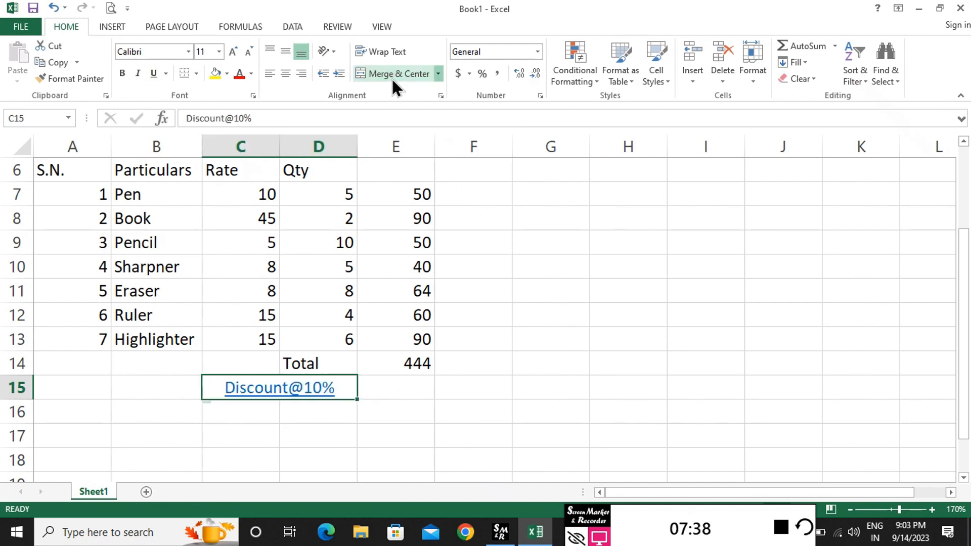
pyautogui.click(494, 371)
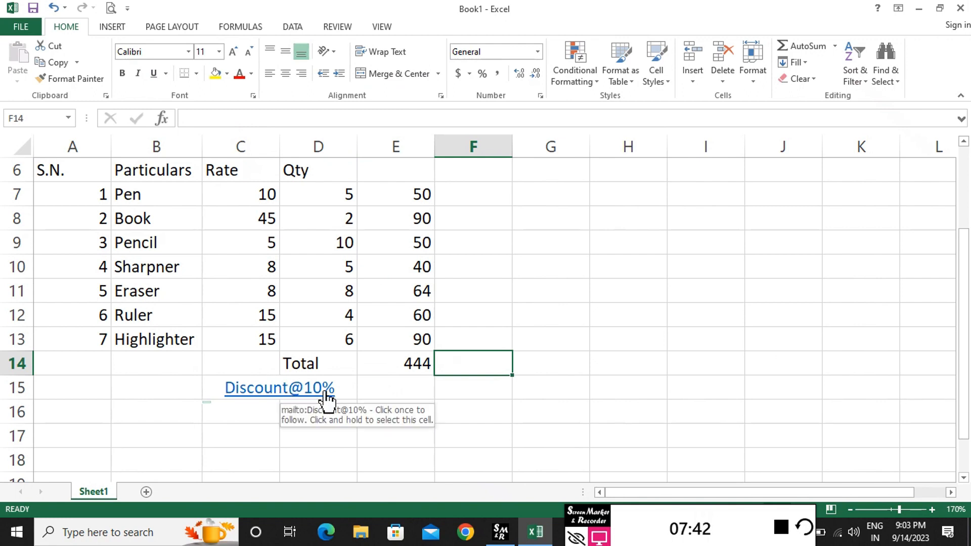
pyautogui.click(349, 387)
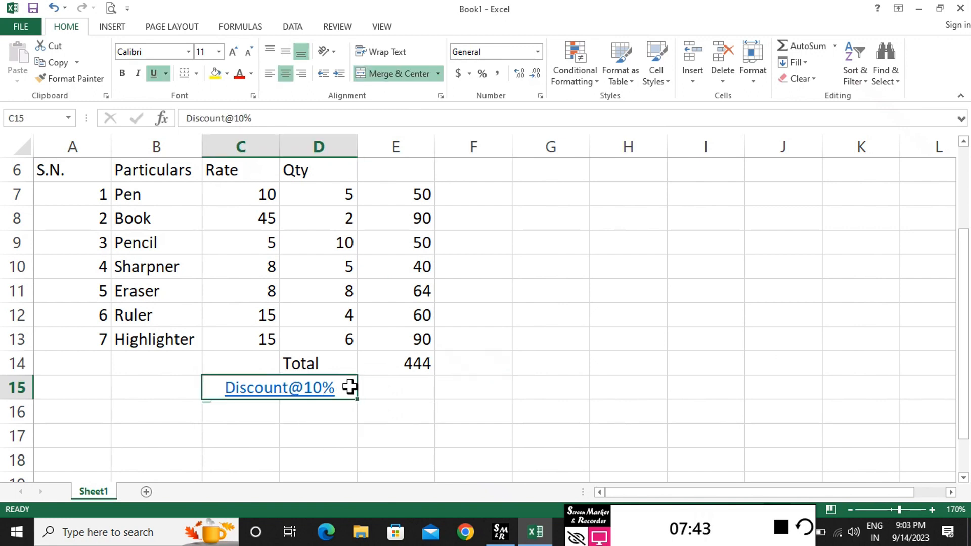
pyautogui.click(227, 126)
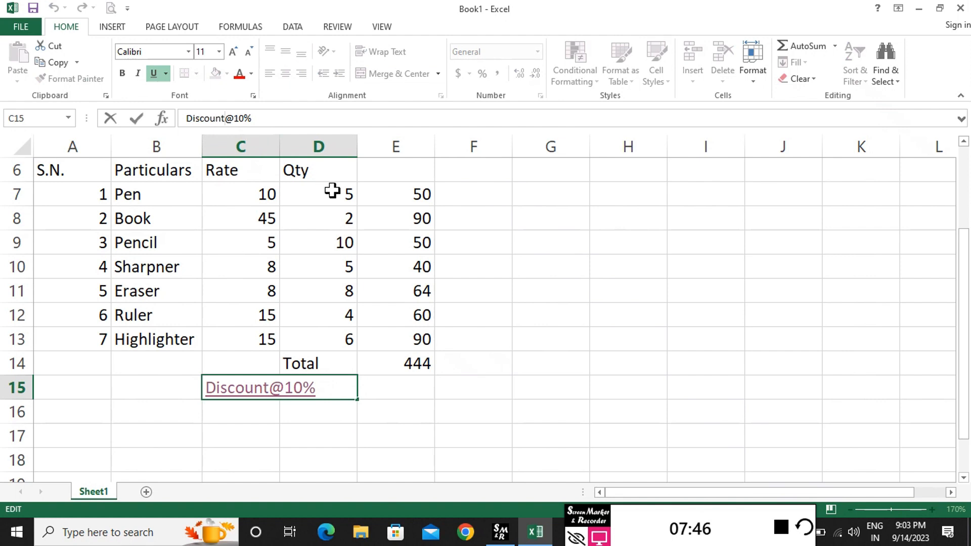
pyautogui.click(526, 402)
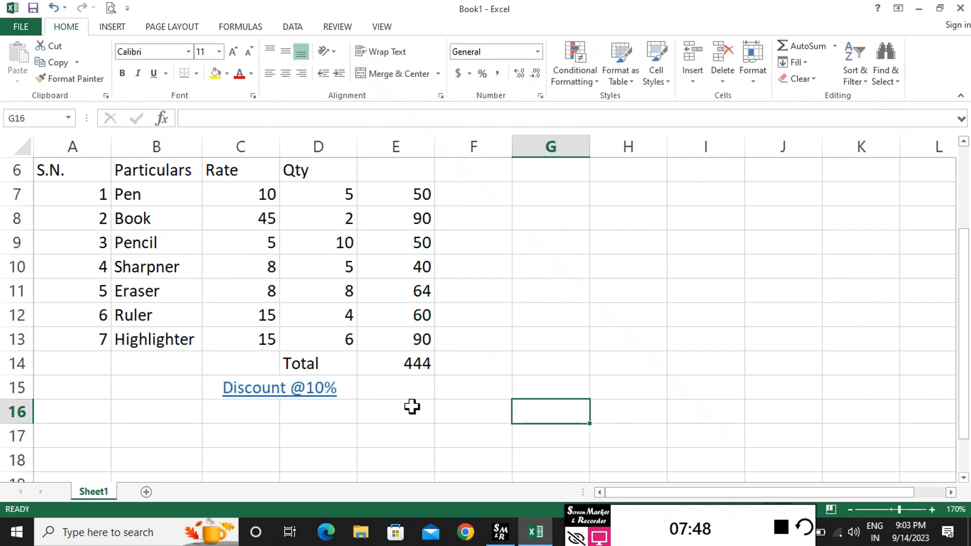
# Enter the formula =E14*10% in E15 to calculate the discount on the total
pyautogui.click(383, 386)
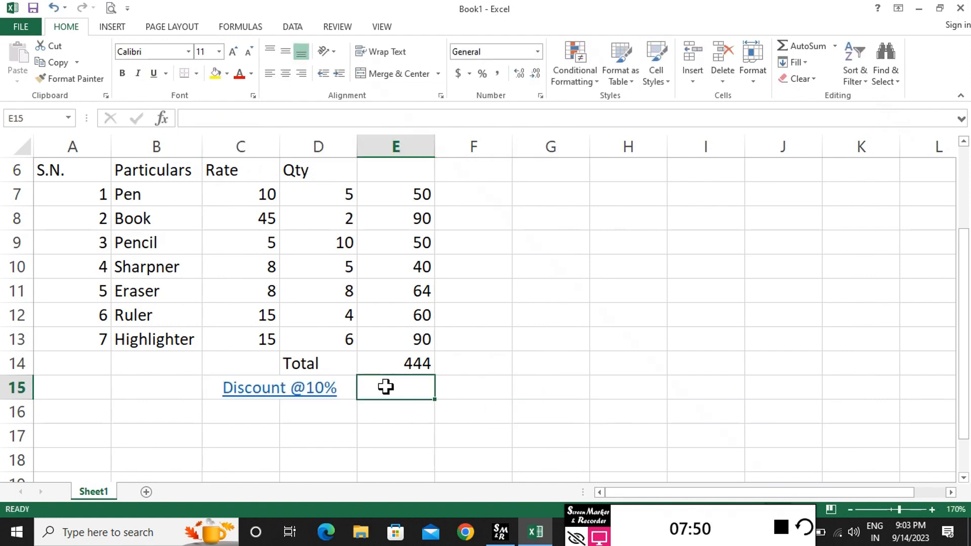
pyautogui.write('=')
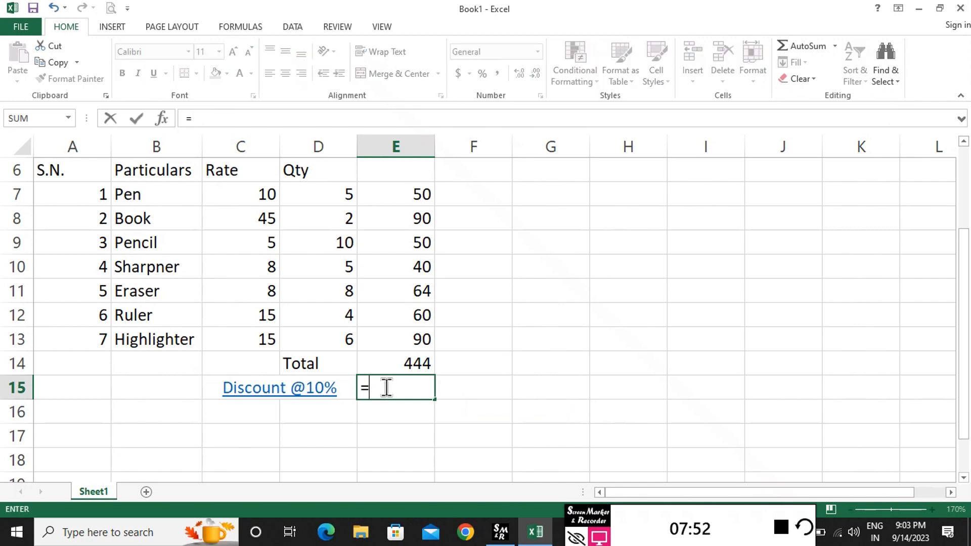
pyautogui.click(409, 365)
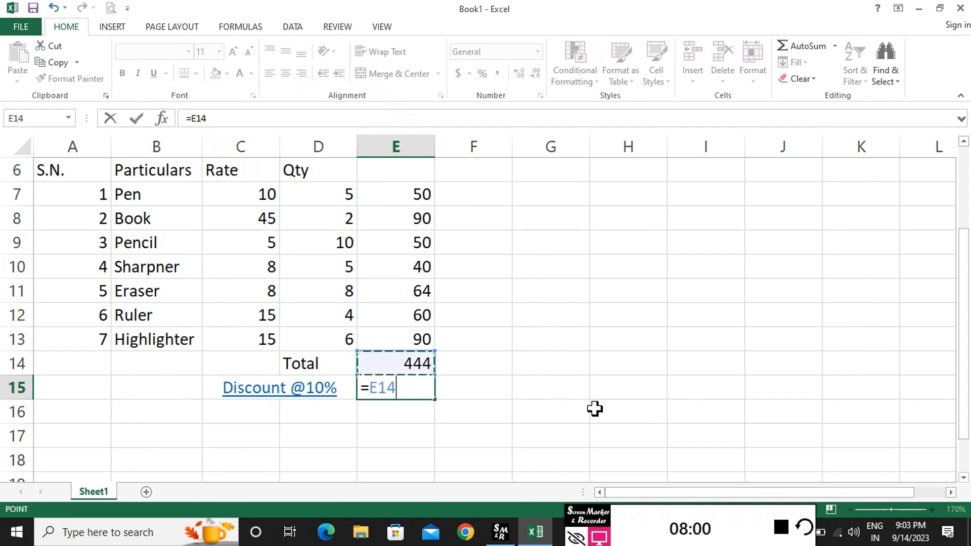
pyautogui.write('*')
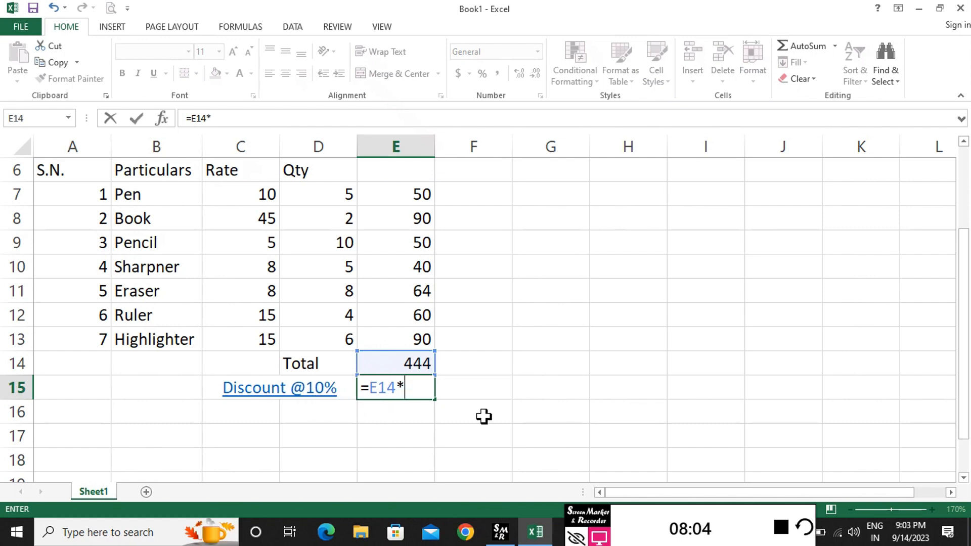
pyautogui.write('10%')
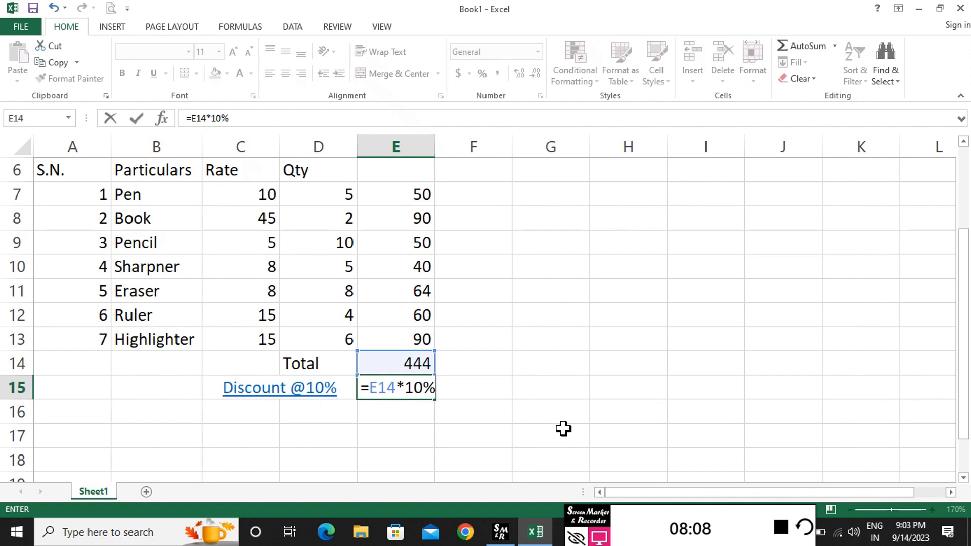
pyautogui.press('Return')
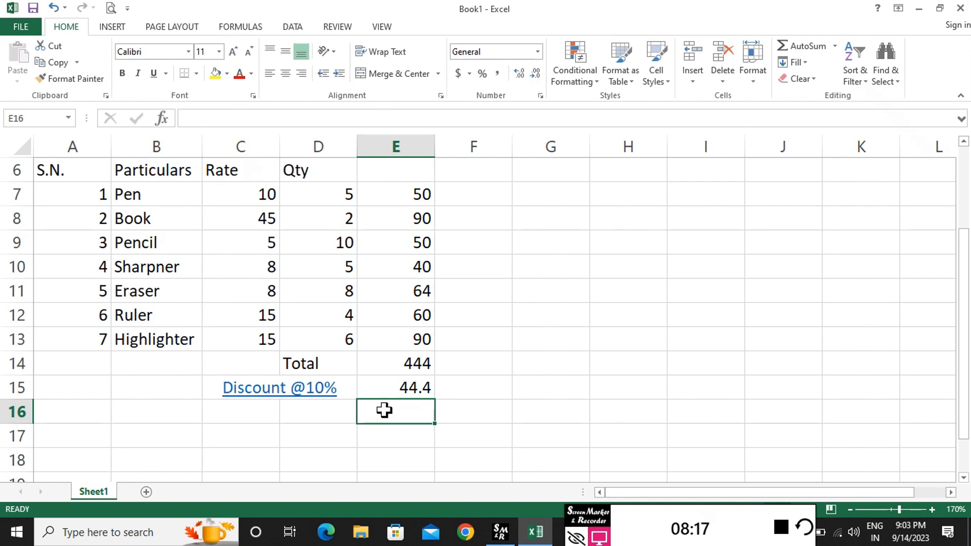
# Merge and center C16 and D16 below the discount label and enter the label Payable Amount
pyautogui.moveTo(244, 415); pyautogui.dragTo(309, 416)
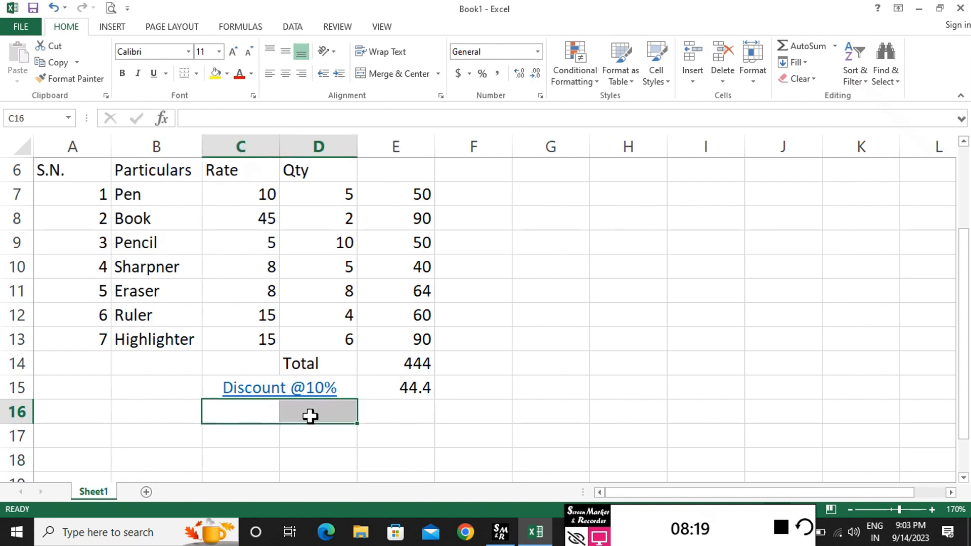
pyautogui.click(402, 74)
pyautogui.write('P')
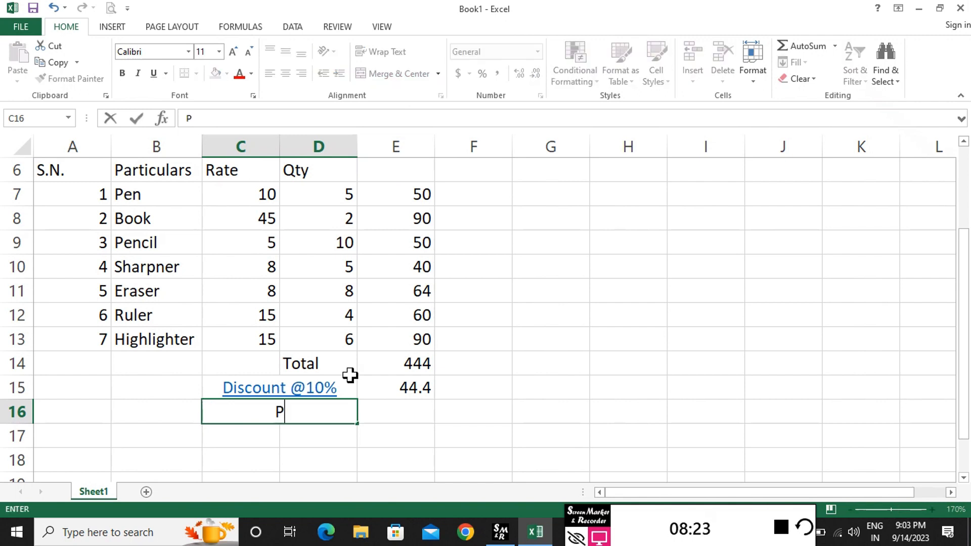
pyautogui.write('ayable Amount')
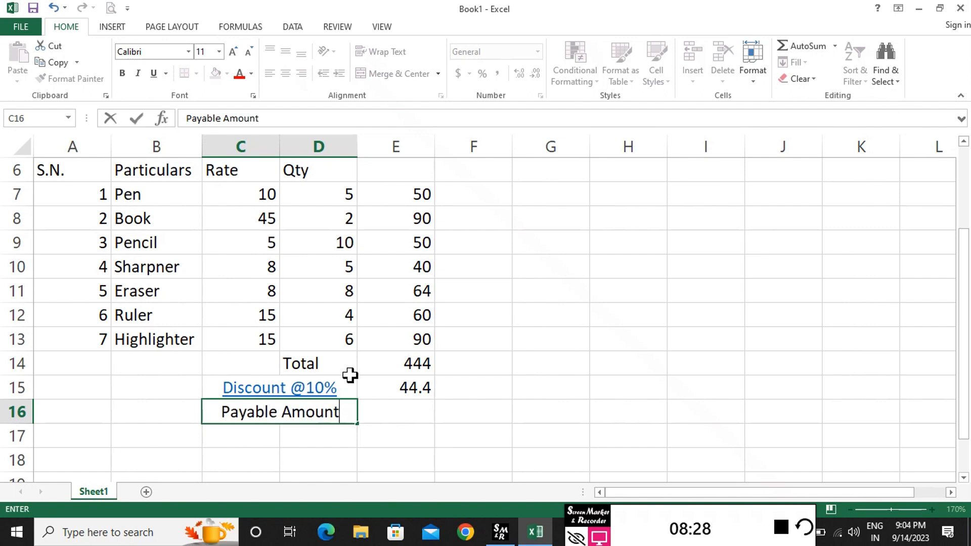
# Enter the formula =E14-E15 in E16 to subtract the discount from the total
pyautogui.click(397, 415)
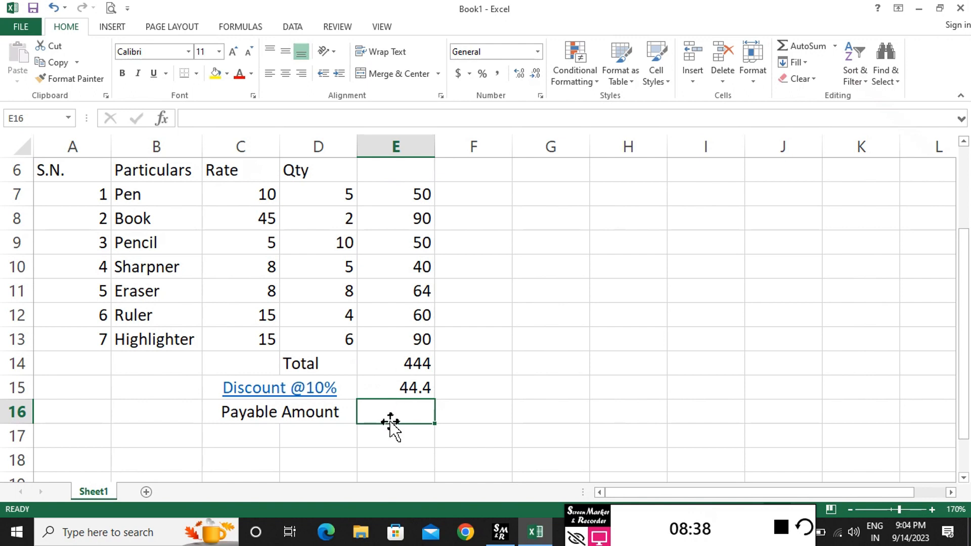
pyautogui.write('=')
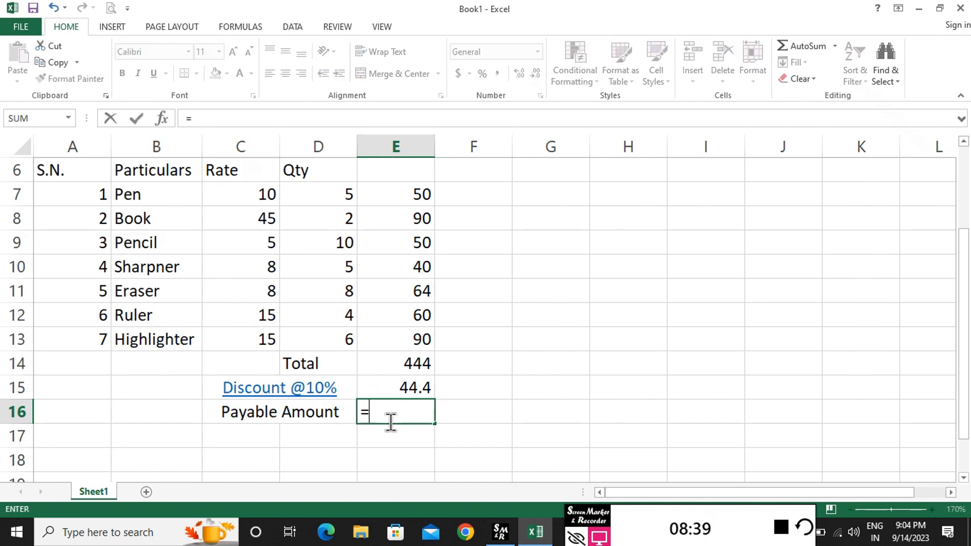
pyautogui.click(406, 367)
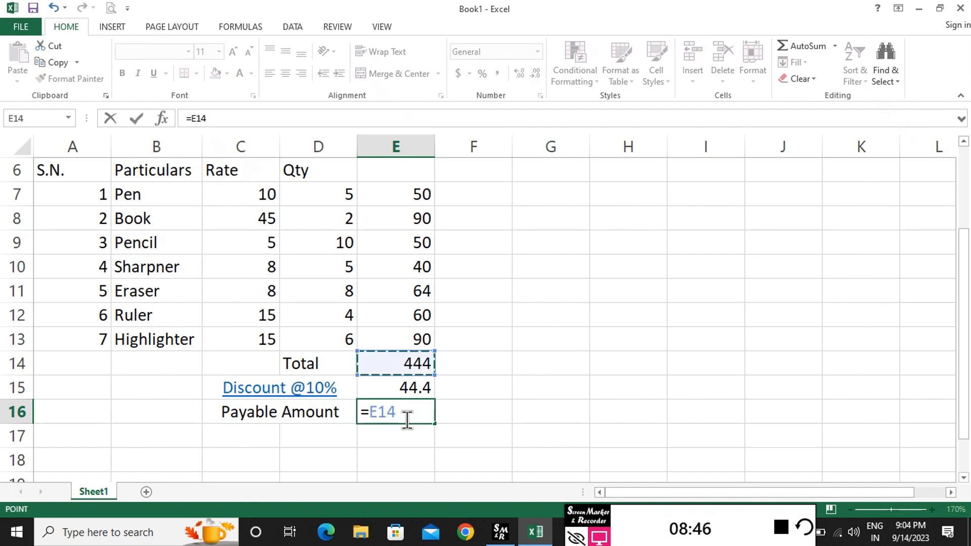
pyautogui.write('-')
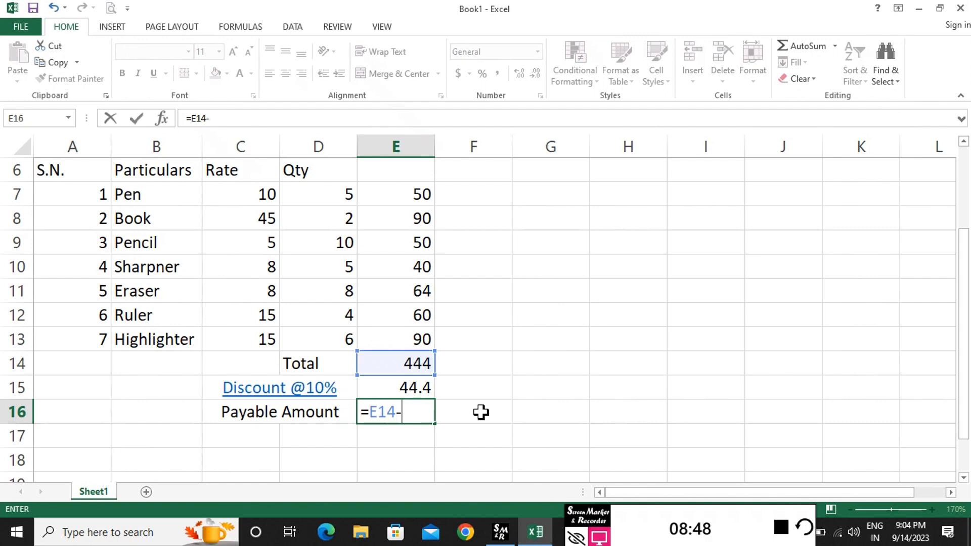
pyautogui.click(399, 388)
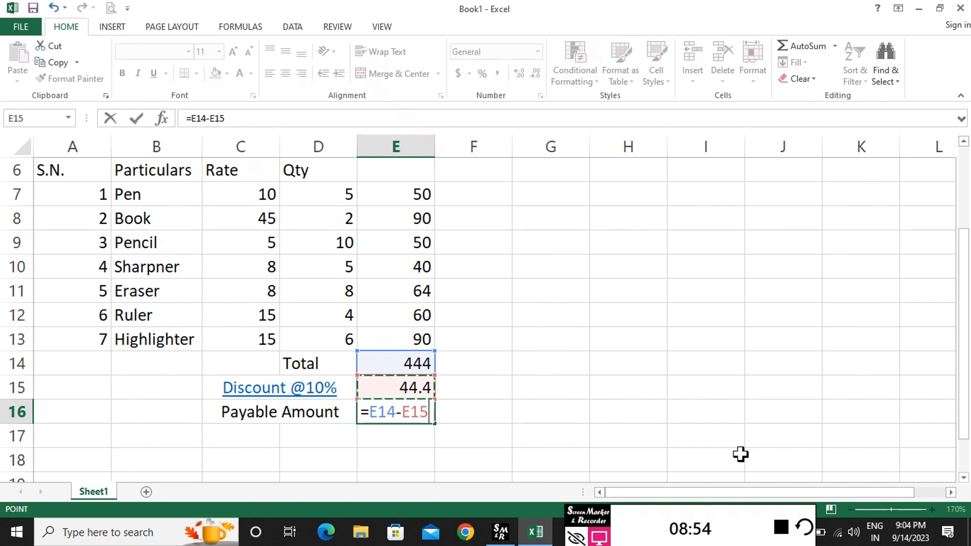
pyautogui.press('Return')
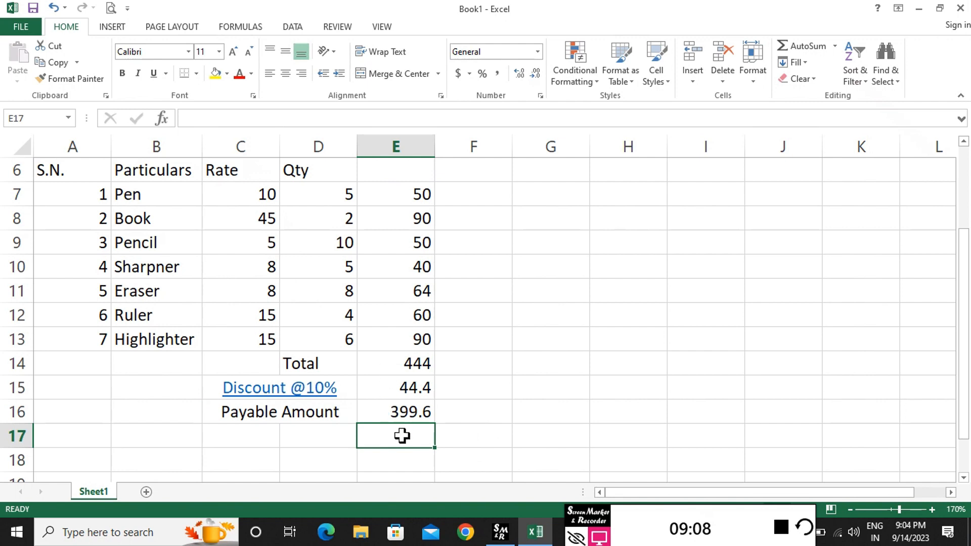
# Change the Pen quantity in D7 to 6
pyautogui.click(336, 196)
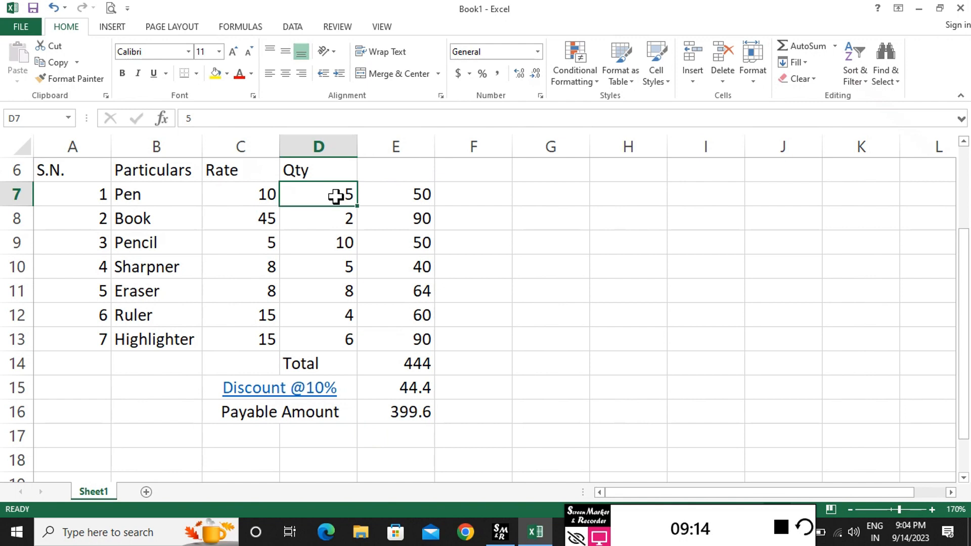
pyautogui.write('6')
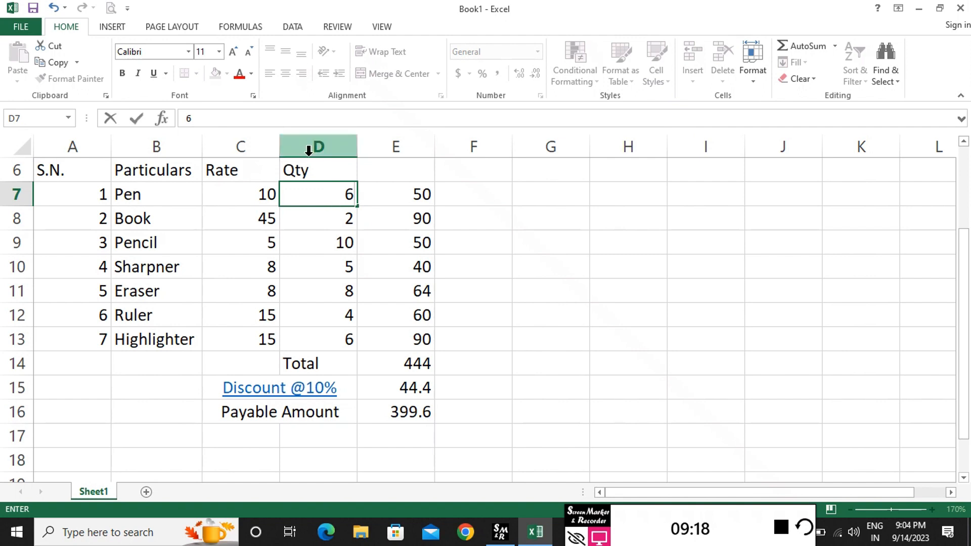
pyautogui.hotkey('ctrl', 'Return')
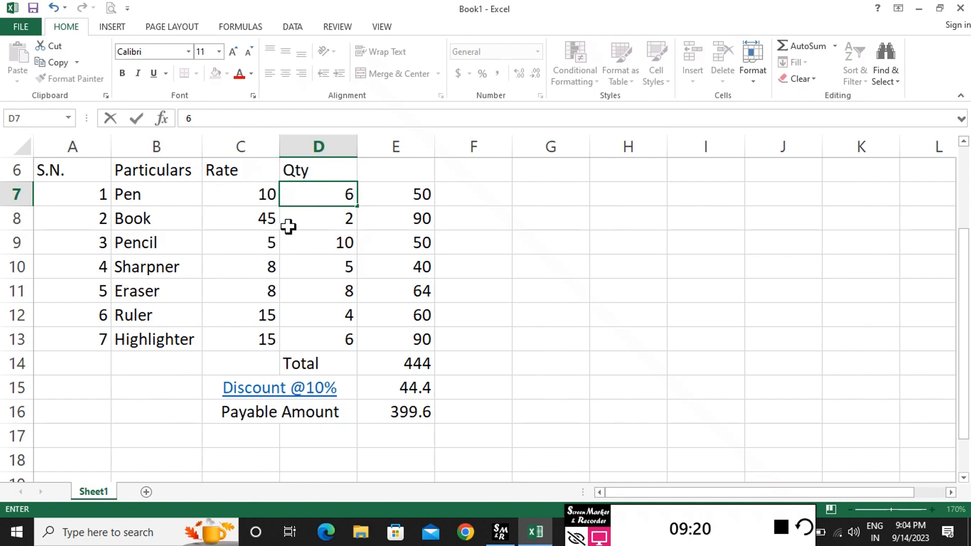
pyautogui.click(288, 227)
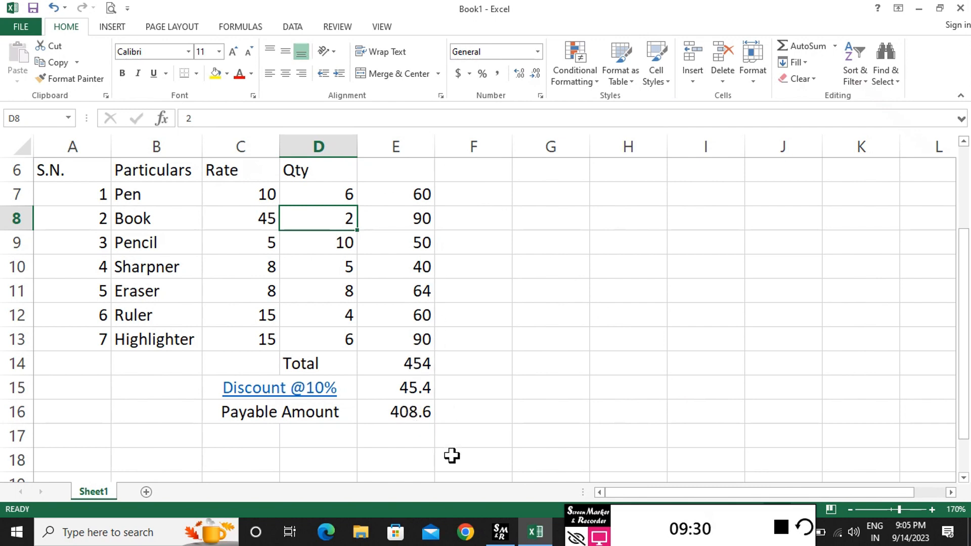
# Change the Pencil quantity in D9 to 15
pyautogui.click(347, 246)
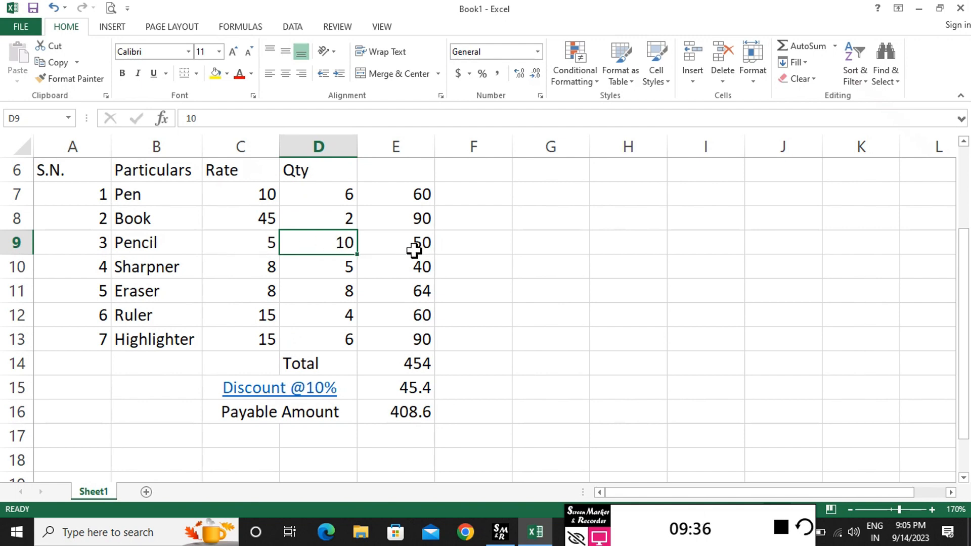
pyautogui.doubleClick(336, 248)
pyautogui.press('BackSpace')
pyautogui.write('5')
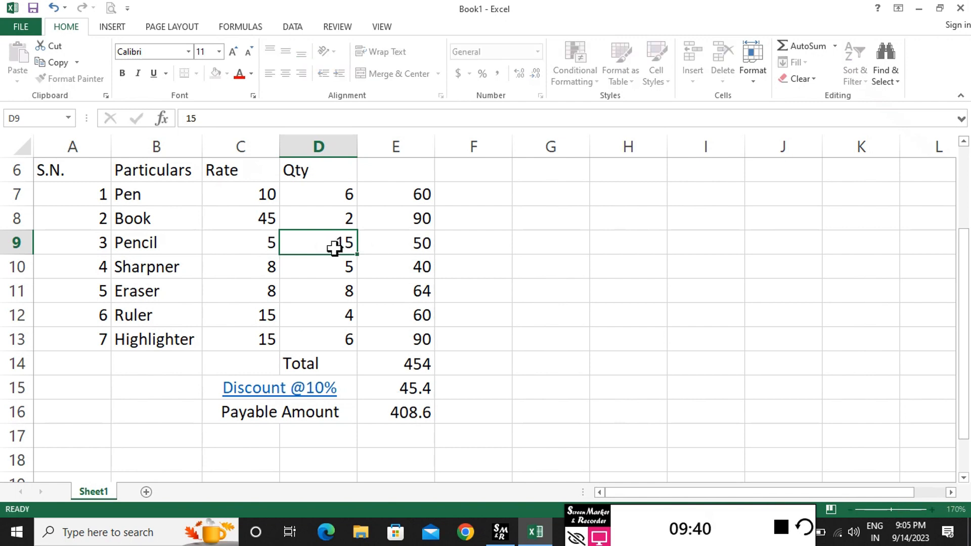
pyautogui.press('Return')
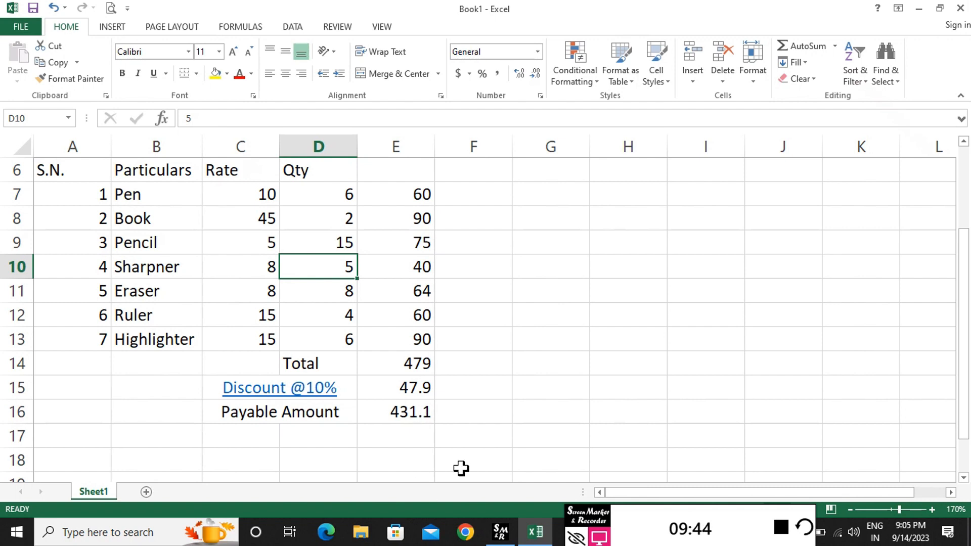
# Merge and center cells D19 and E19, a few rows below the payable amount
pyautogui.scroll(2, 460, 468)
pyautogui.scroll(-1, 460, 468)
pyautogui.scroll(1, 461, 468)
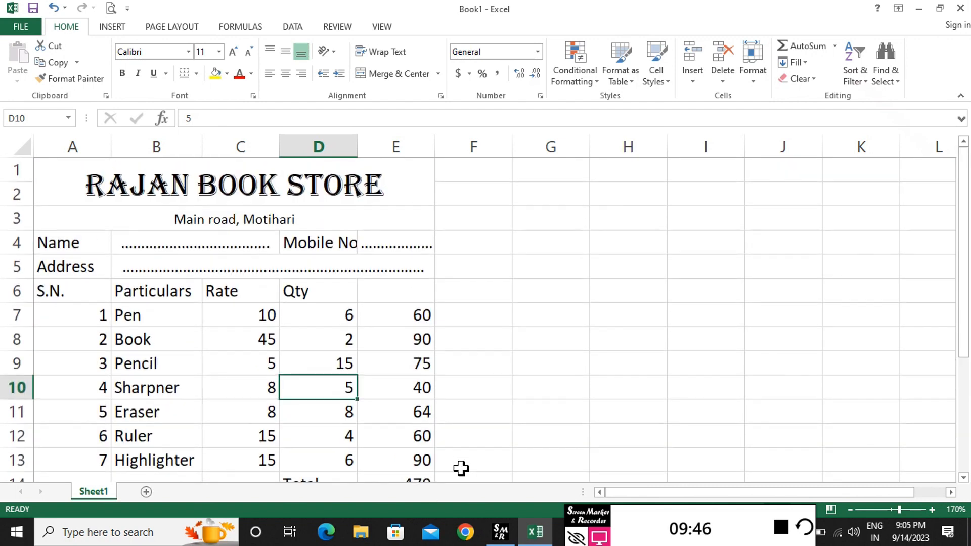
pyautogui.scroll(-1, 461, 468)
pyautogui.scroll(1, 461, 468)
pyautogui.scroll(-2, 461, 468)
pyautogui.scroll(-2, 461, 469)
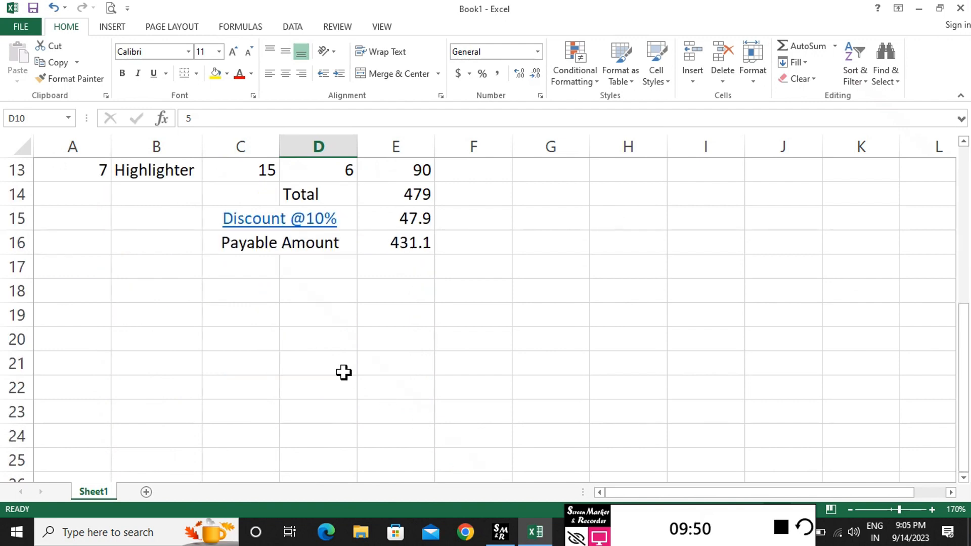
pyautogui.click(308, 320)
pyautogui.moveTo(354, 319); pyautogui.dragTo(362, 319)
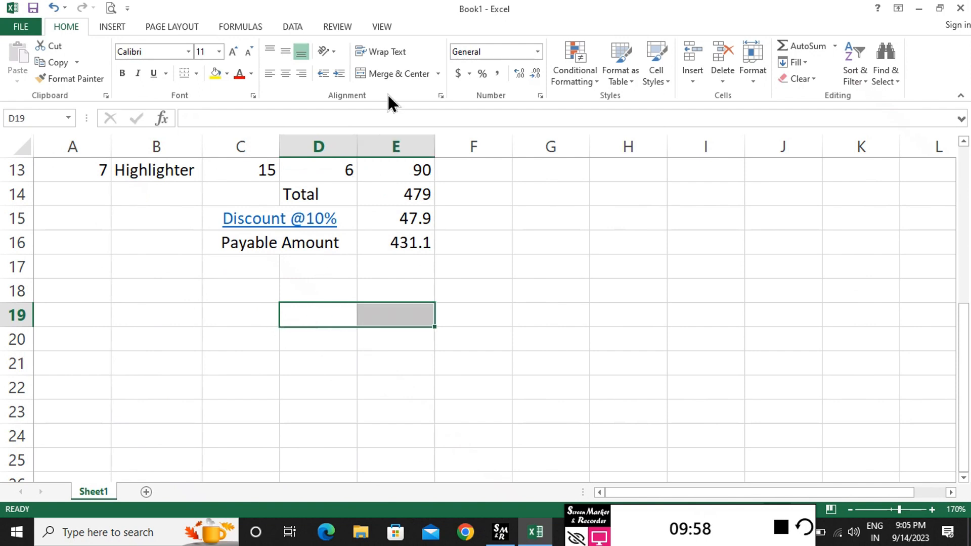
pyautogui.click(393, 75)
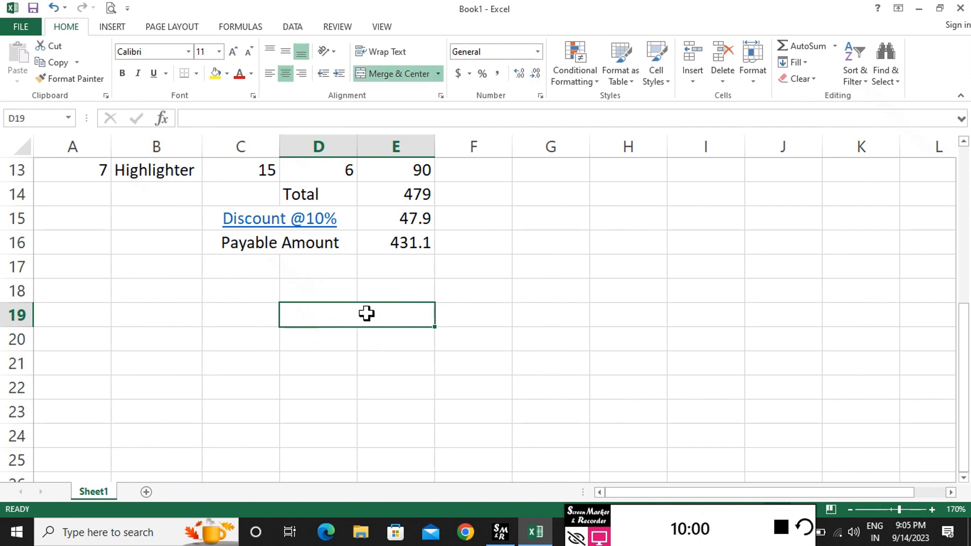
# Enter the label Authorized Sign in the merged cell D19 and align it right
pyautogui.write('Authorized Sigh')
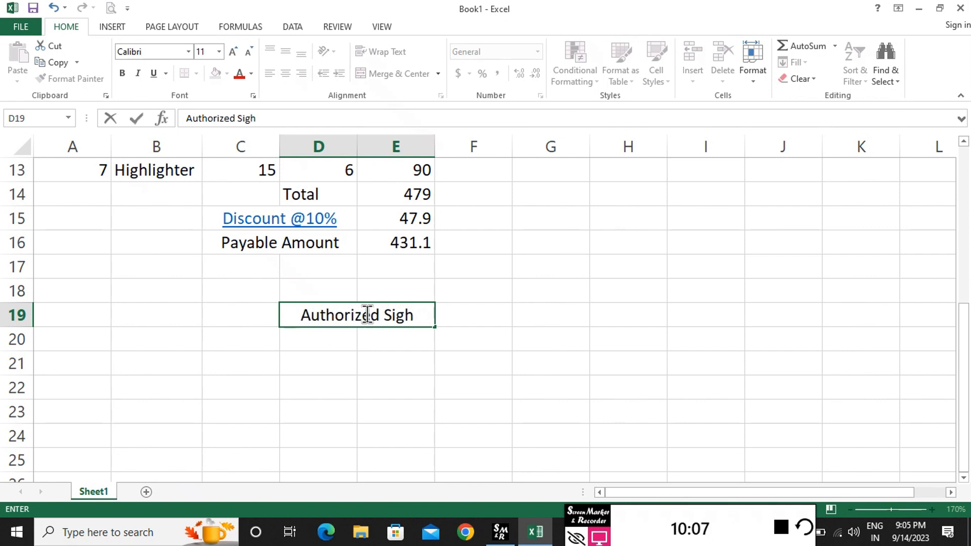
pyautogui.press('BackSpace')
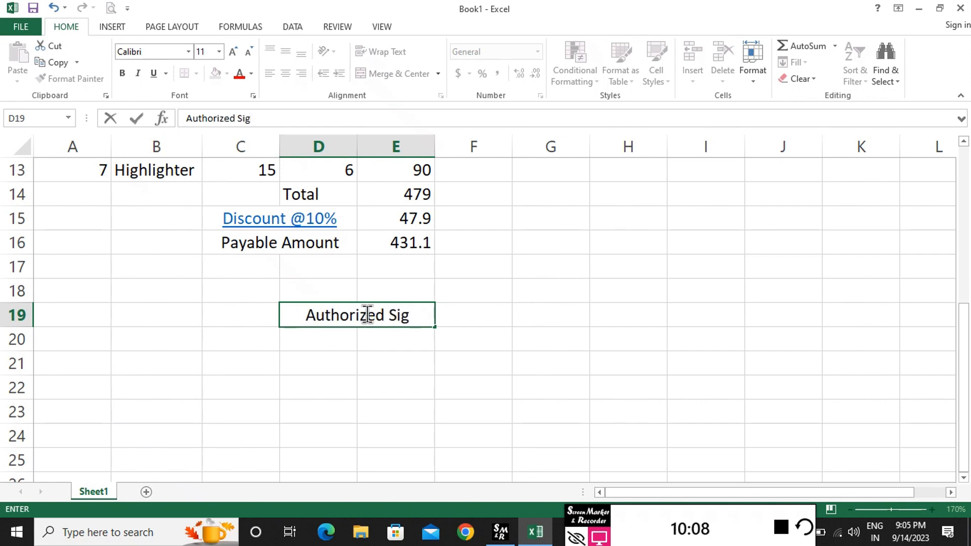
pyautogui.write('n')
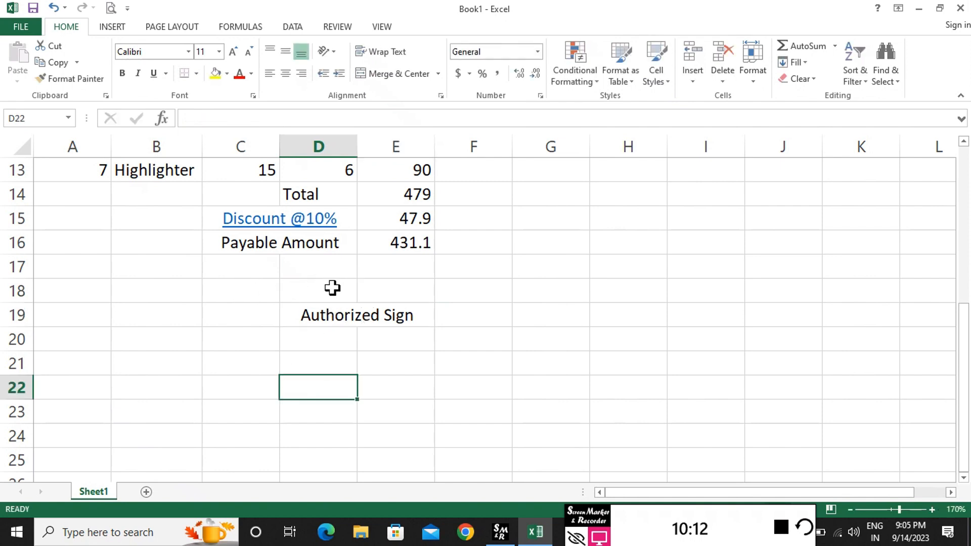
pyautogui.click(321, 316)
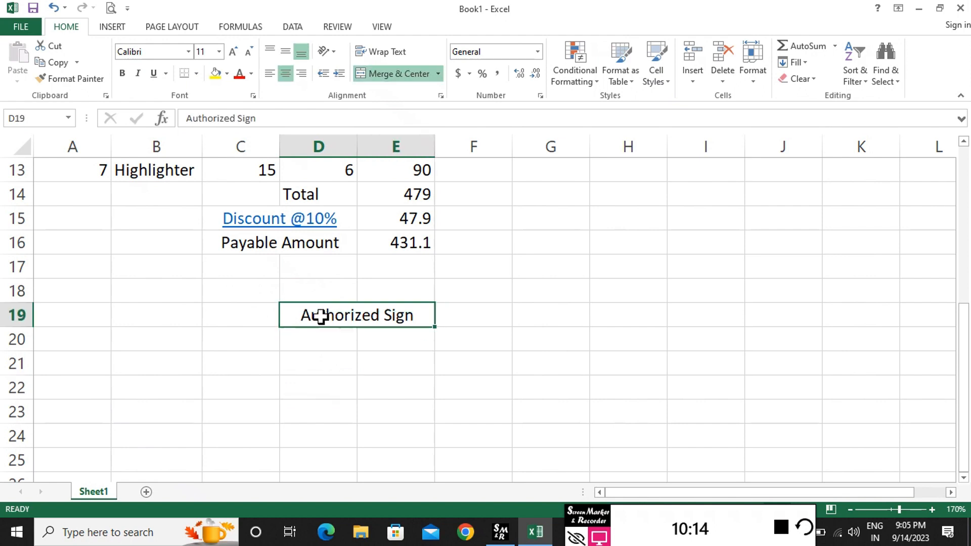
pyautogui.click(302, 74)
pyautogui.click(206, 414)
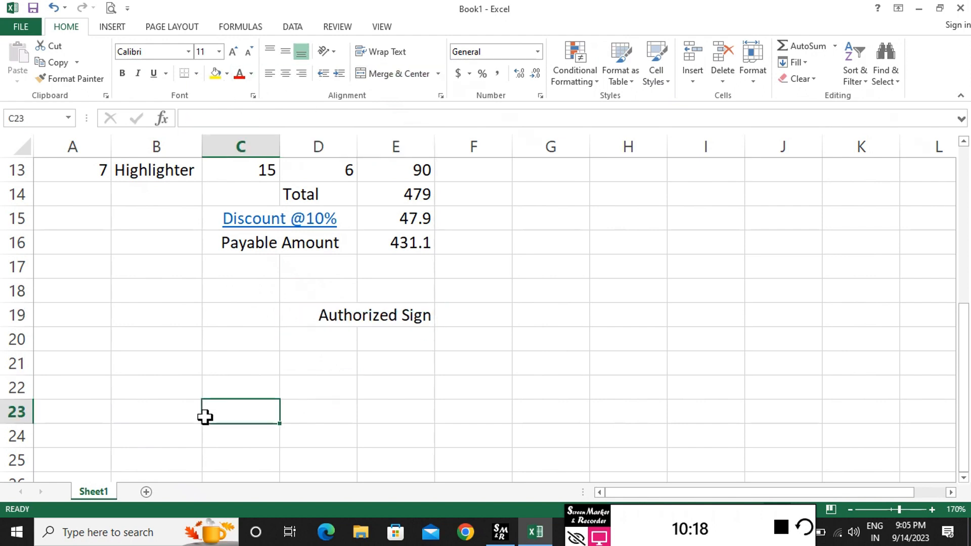
# Apply outside borders around the whole bill, from the store title in A1 to the signature row, A1:E19
pyautogui.scroll(2, 205, 416)
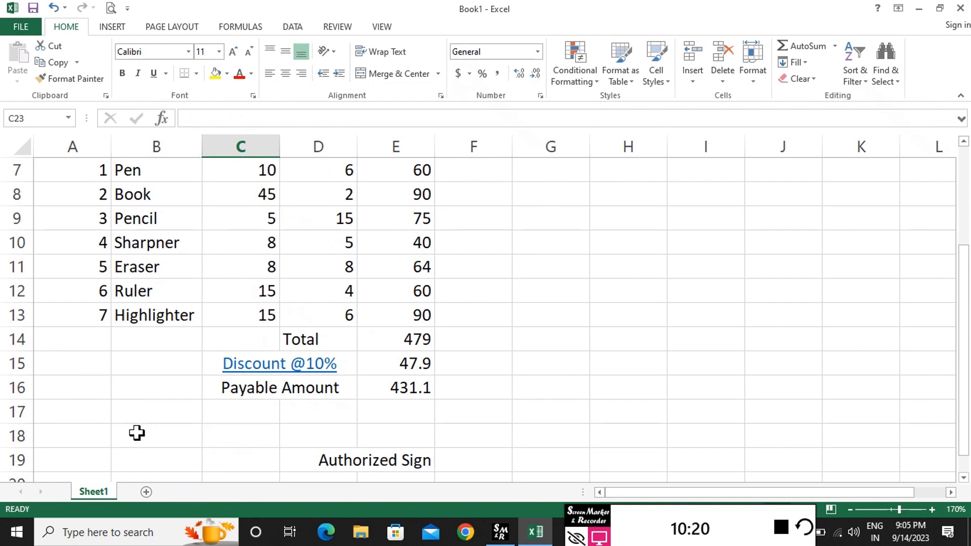
pyautogui.scroll(-1, 179, 420)
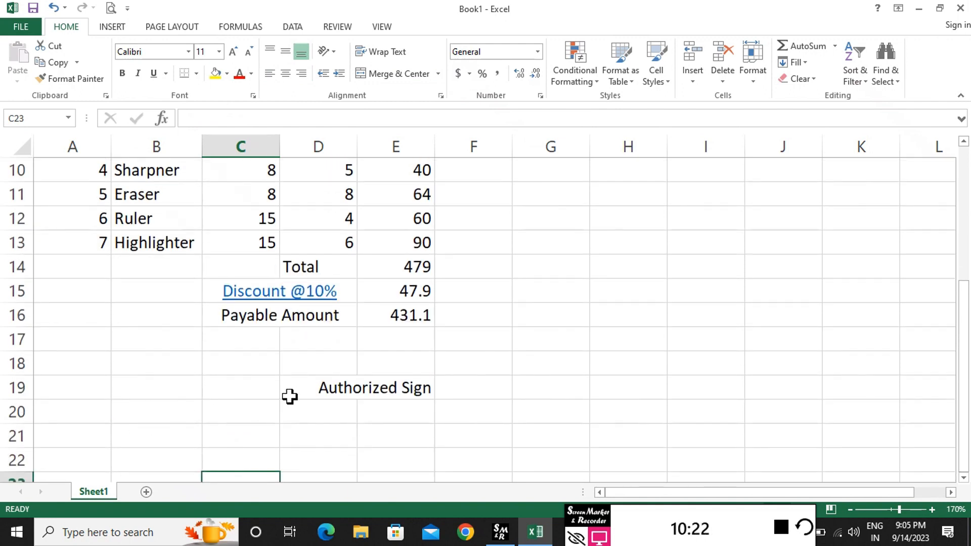
pyautogui.scroll(3, 138, 355)
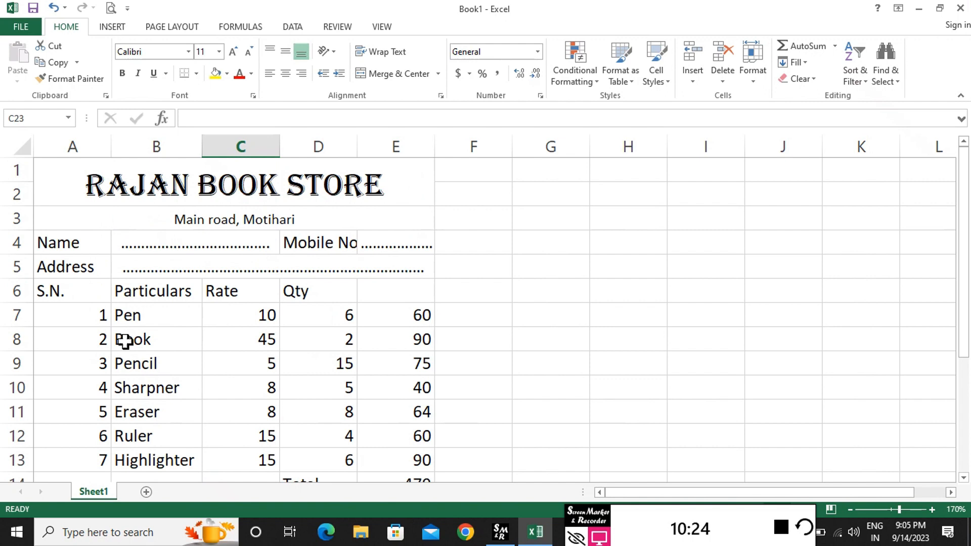
pyautogui.moveTo(77, 175); pyautogui.dragTo(174, 509)
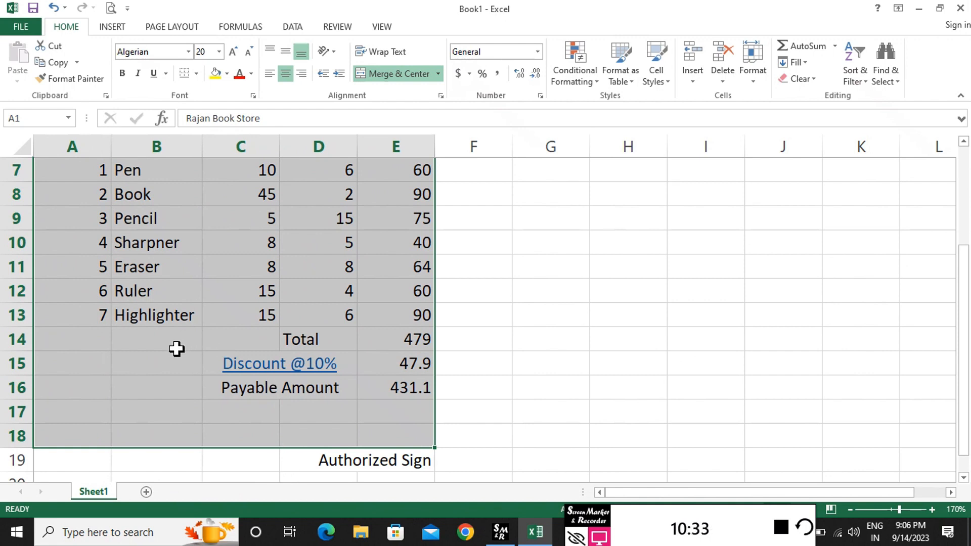
pyautogui.hotkey('shift', 'Down')
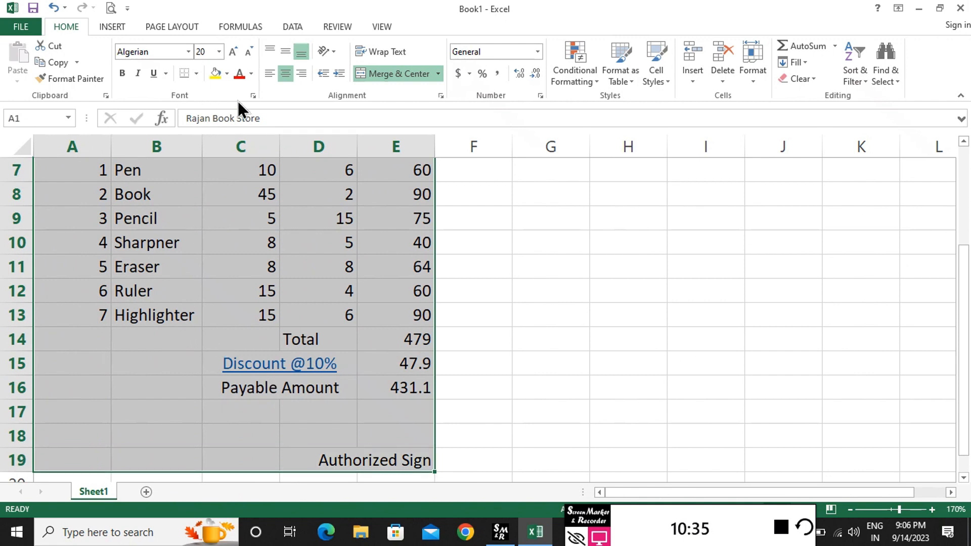
pyautogui.click(197, 74)
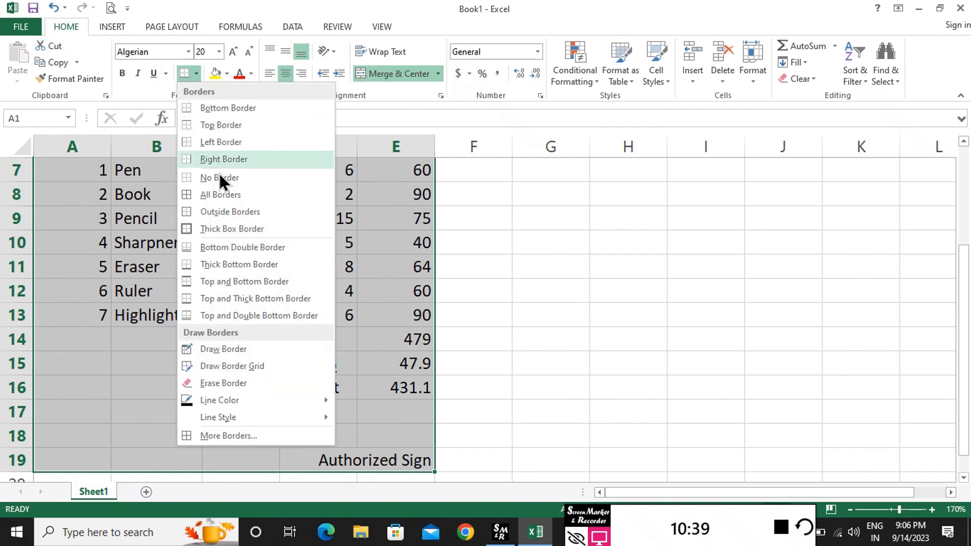
pyautogui.click(241, 211)
pyautogui.scroll(2, 238, 209)
pyautogui.click(537, 236)
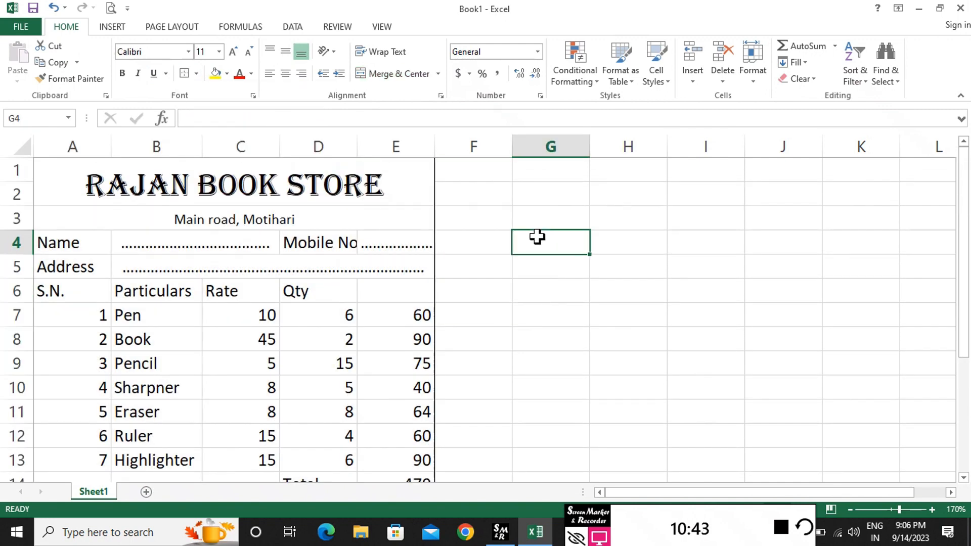
pyautogui.scroll(-3, 266, 267)
pyautogui.scroll(3, 310, 267)
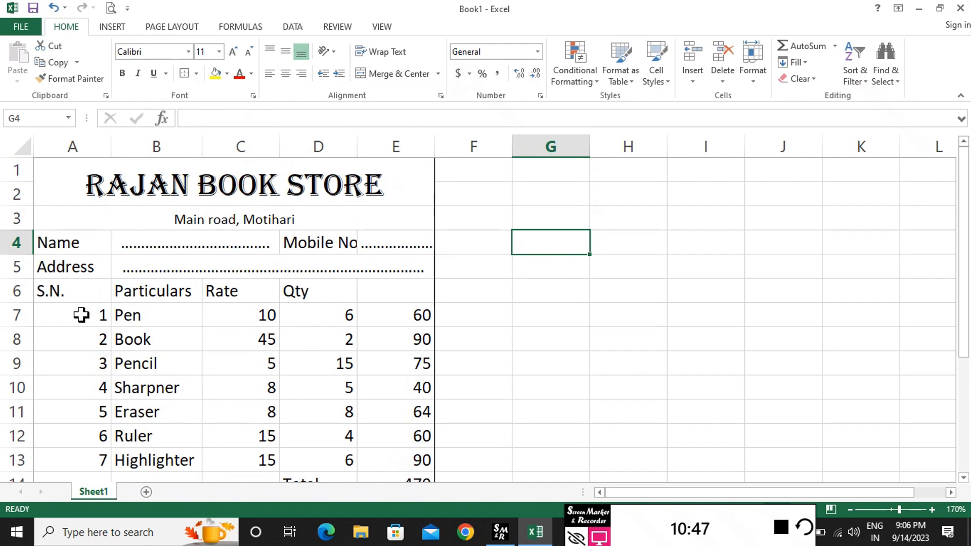
# Center the table header cells A6:E6 and make them bold
pyautogui.moveTo(81, 297); pyautogui.dragTo(393, 284)
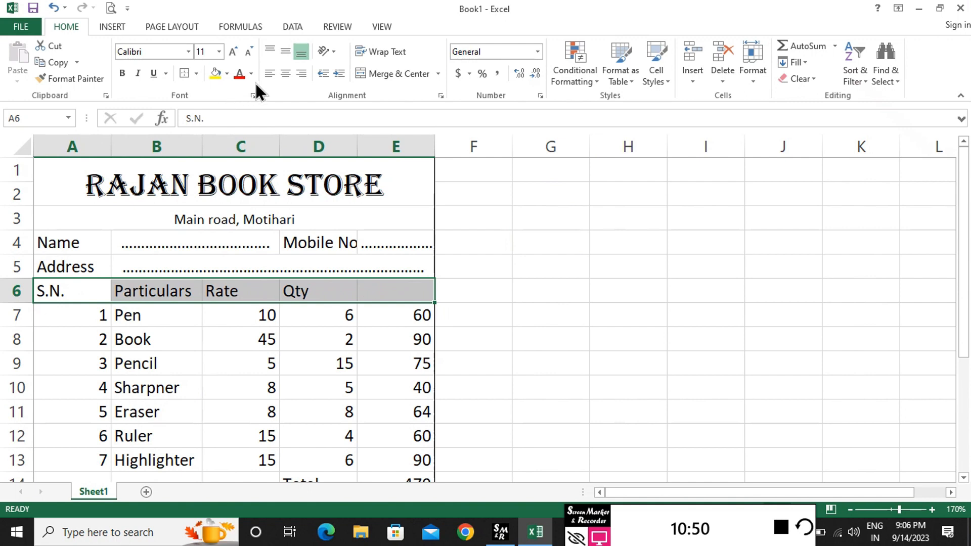
pyautogui.click(285, 74)
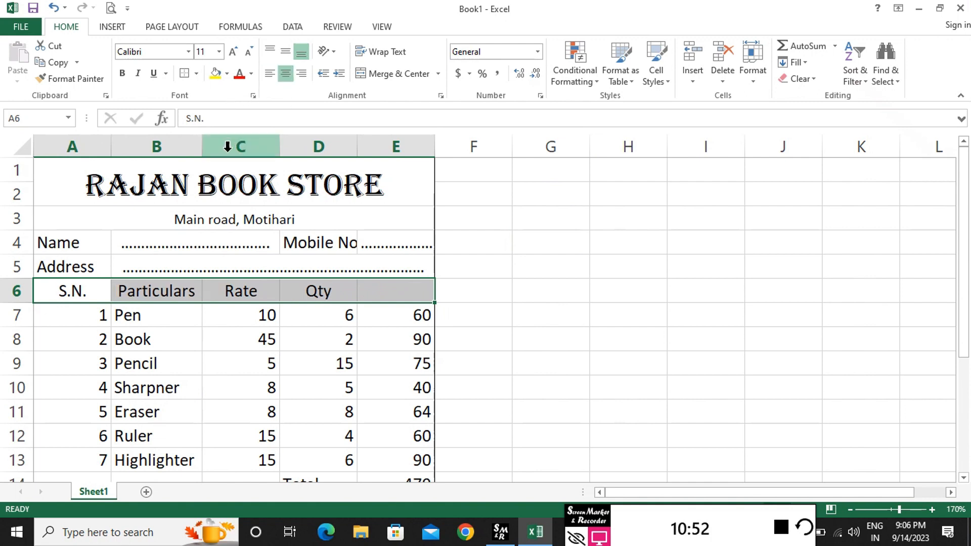
pyautogui.click(123, 74)
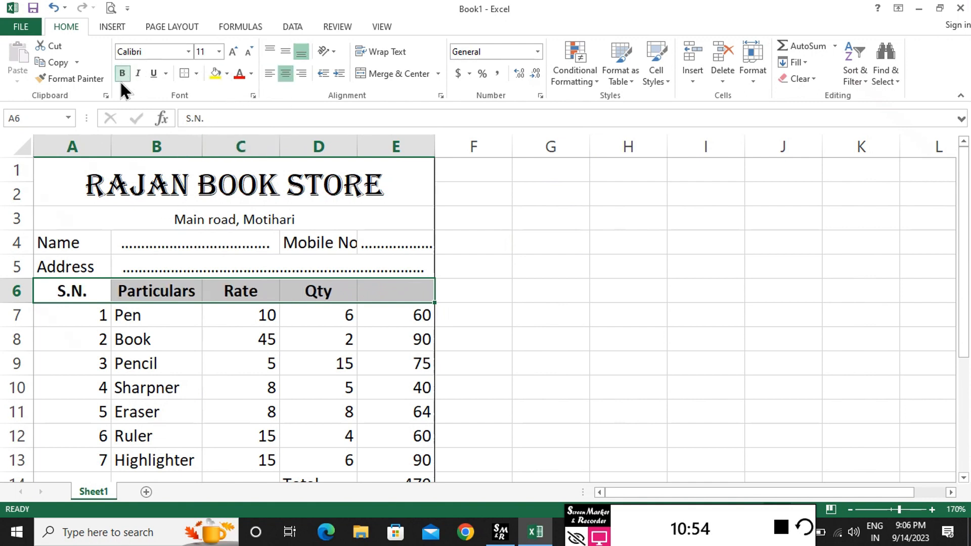
pyautogui.scroll(-2, 320, 378)
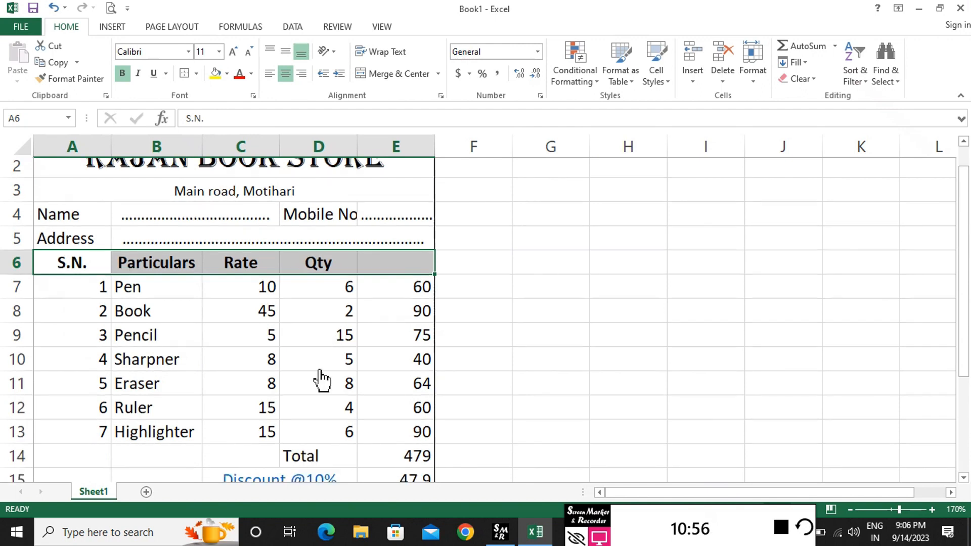
pyautogui.scroll(2, 329, 401)
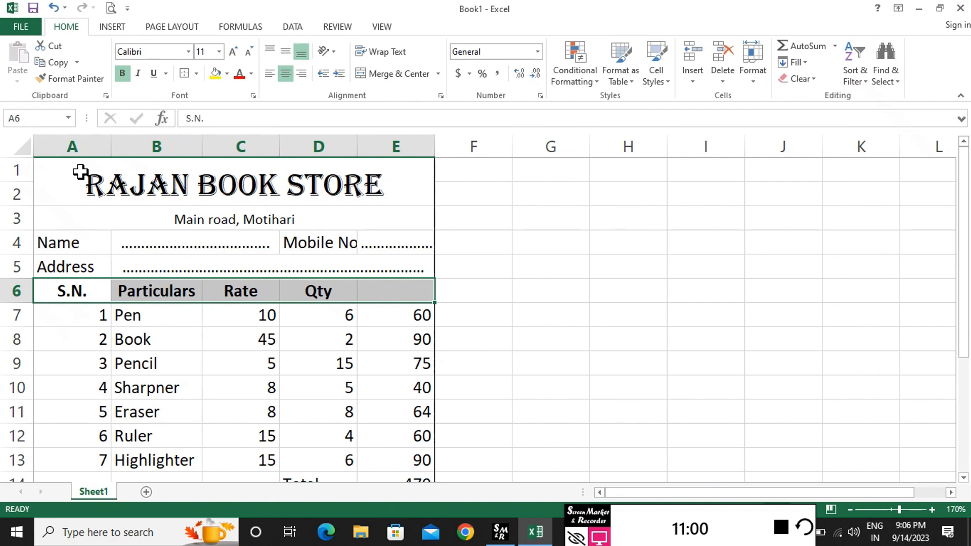
# Center the serial numbers in column A, starting from A7
pyautogui.scroll(-2, 198, 255)
pyautogui.scroll(2, 197, 256)
pyautogui.moveTo(67, 312); pyautogui.dragTo(72, 474)
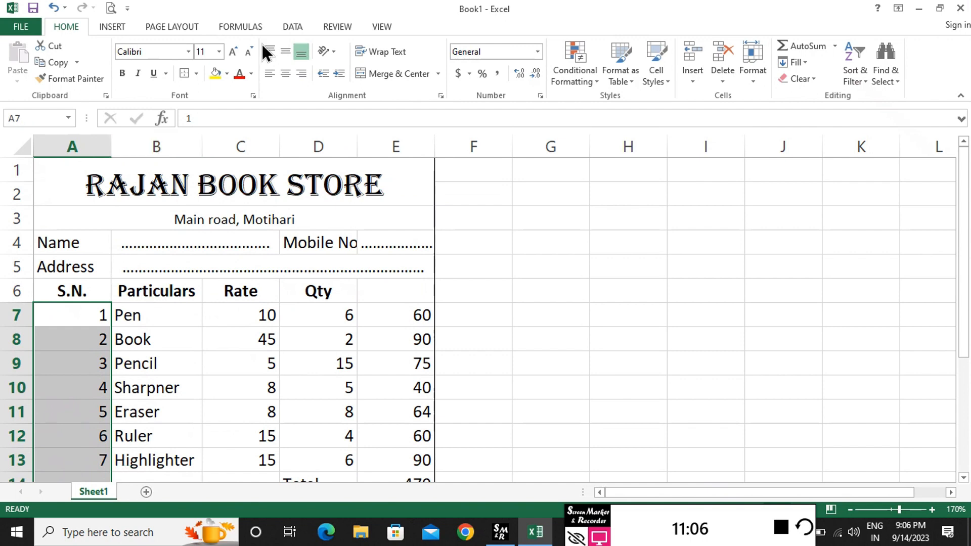
pyautogui.click(285, 75)
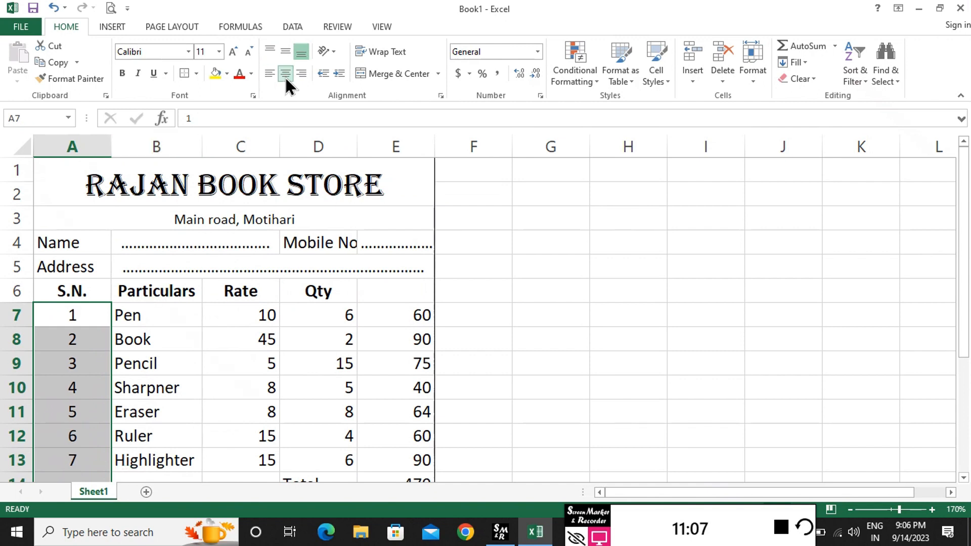
pyautogui.click(346, 245)
pyautogui.scroll(-3, 580, 298)
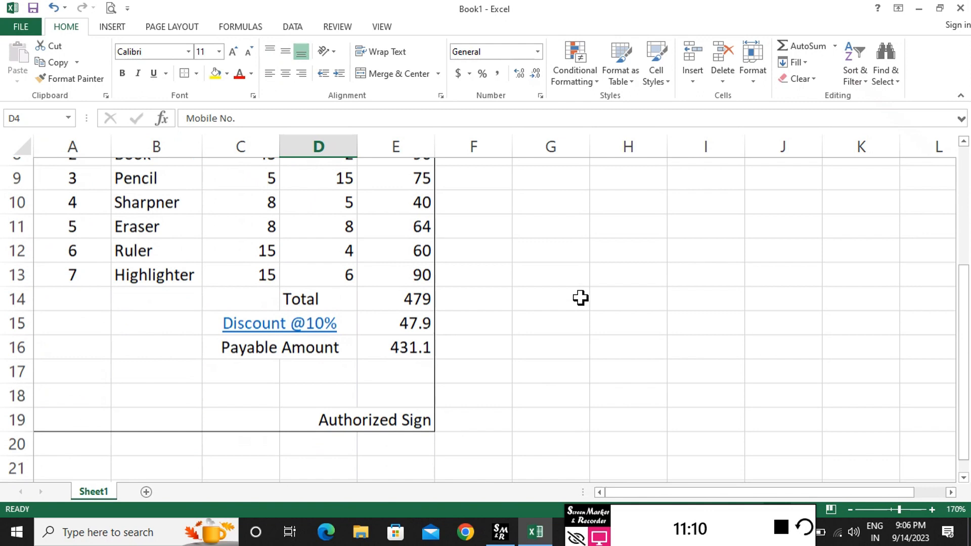
pyautogui.scroll(1, 580, 297)
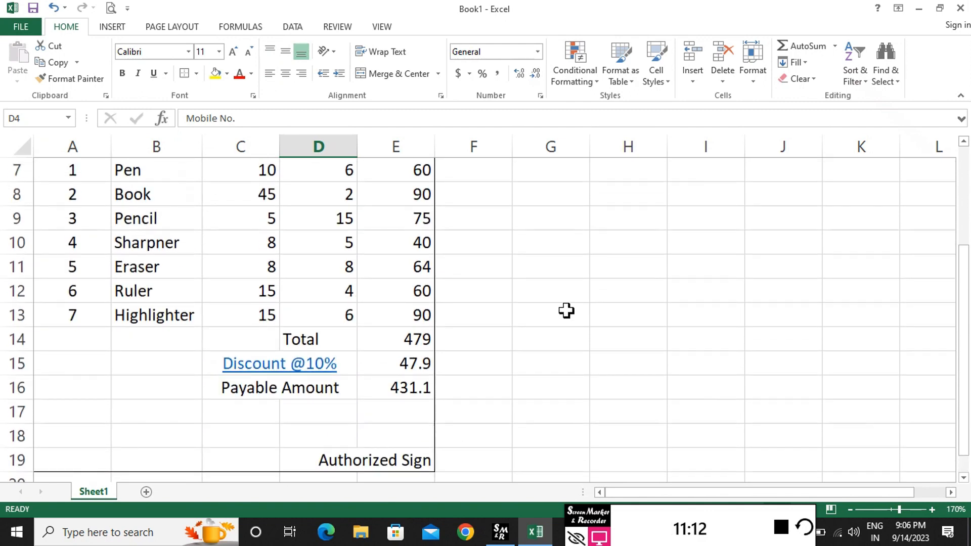
pyautogui.scroll(1, 512, 386)
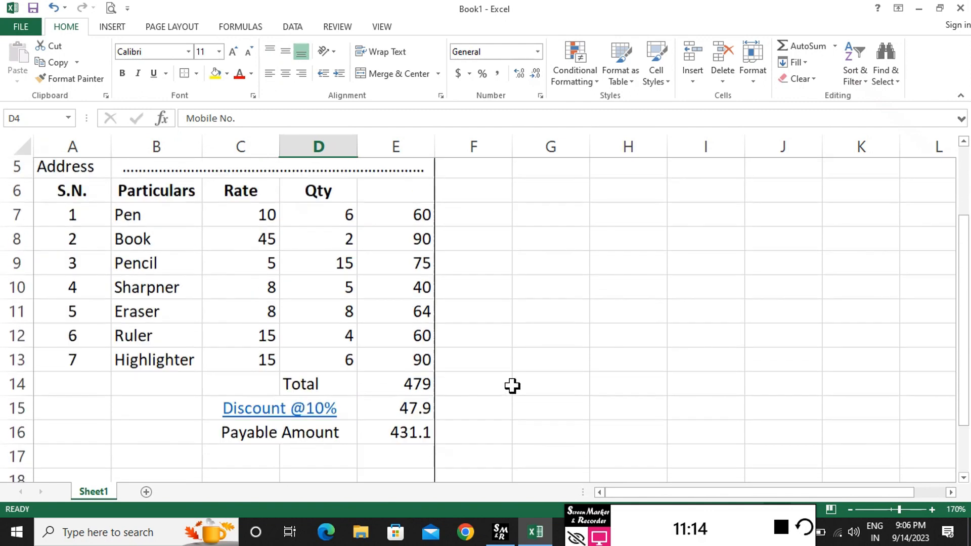
pyautogui.scroll(1, 512, 386)
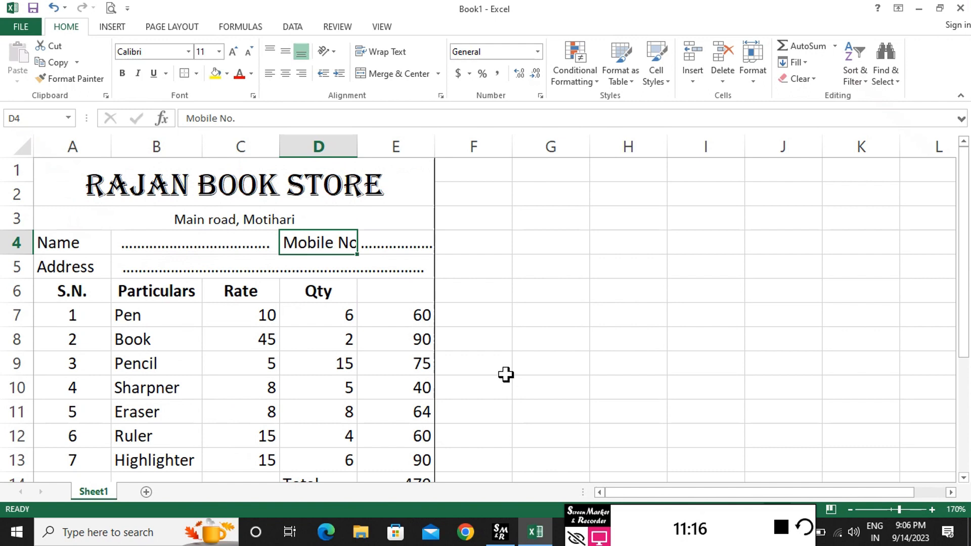
# Autofit column D to show the full Mobile No. label, and left-align the dotted address line in row 5
pyautogui.click(478, 268)
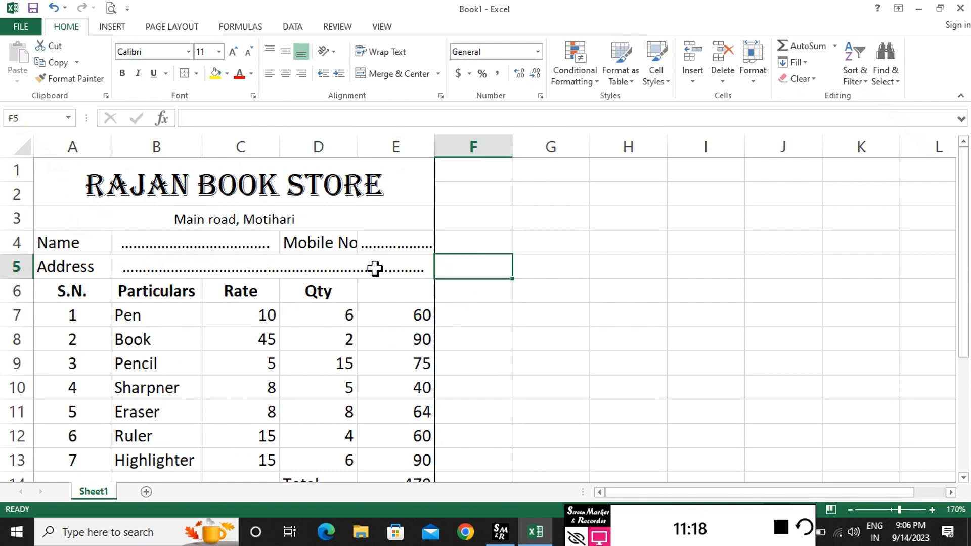
pyautogui.click(318, 138)
pyautogui.doubleClick(355, 134)
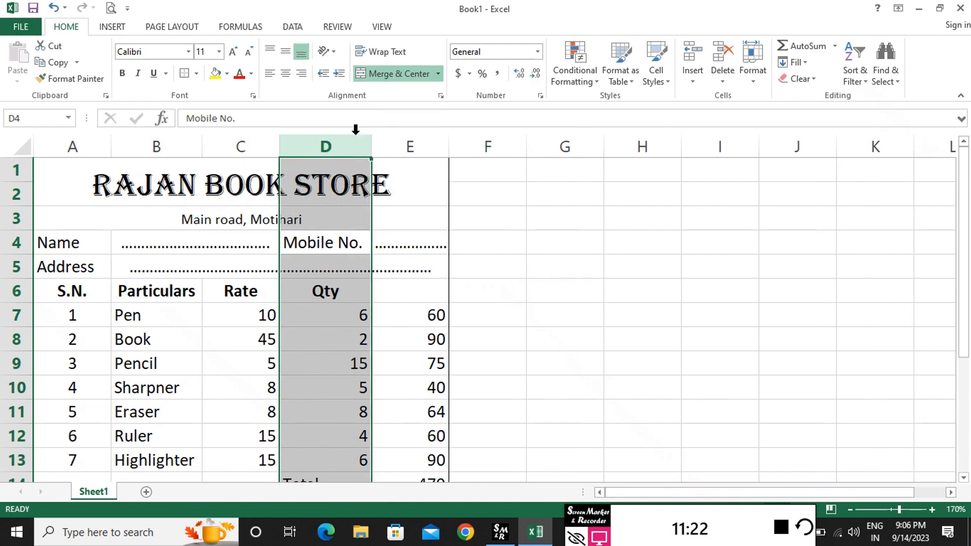
pyautogui.click(546, 282)
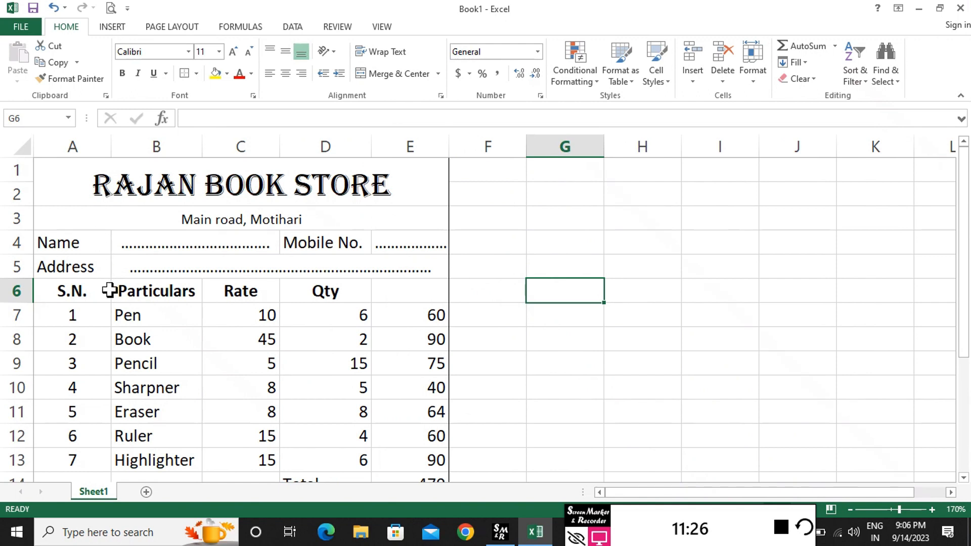
pyautogui.click(148, 265)
pyautogui.click(269, 73)
# Fill the whole bill, A1:E19, with the colour Orange, Accent 2, Lighter 80%
pyautogui.moveTo(64, 175); pyautogui.dragTo(159, 435)
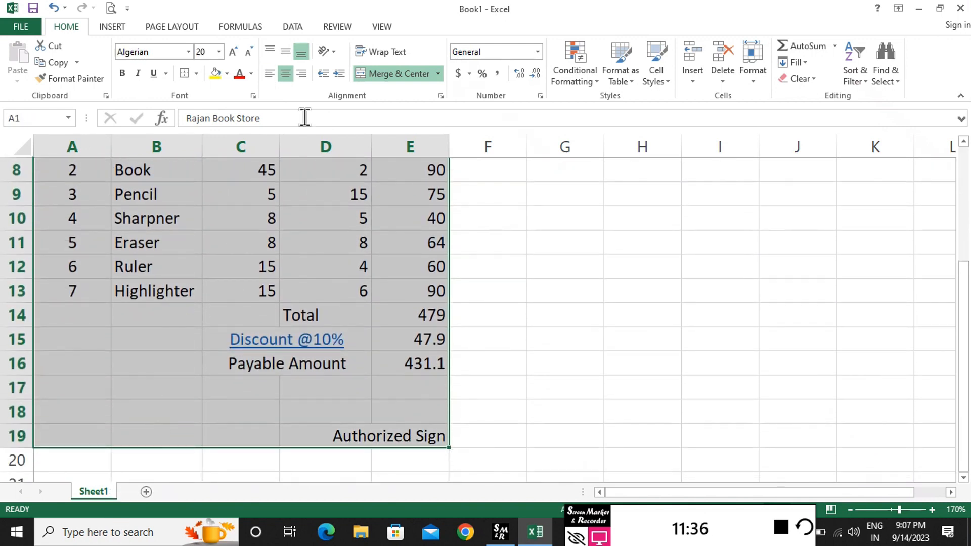
pyautogui.click(228, 74)
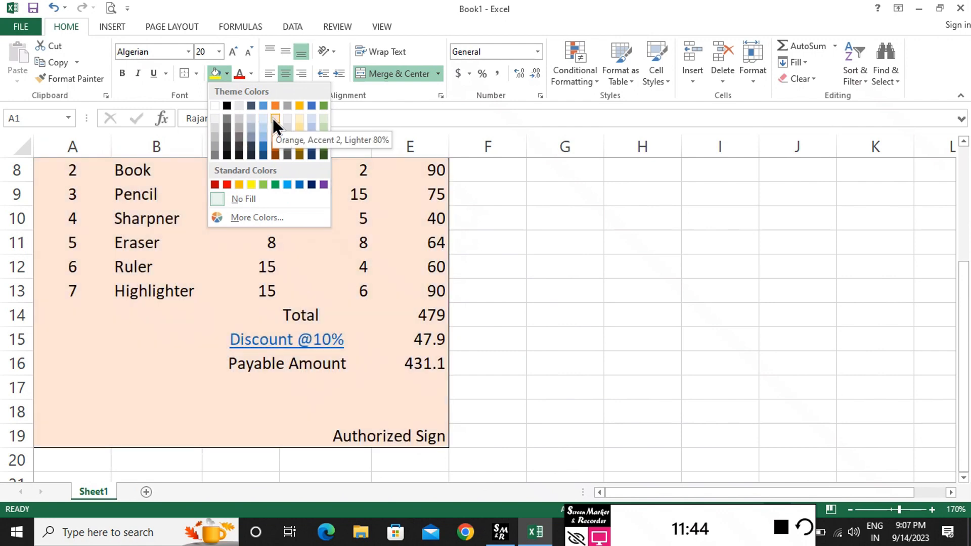
pyautogui.click(275, 121)
pyautogui.scroll(3, 326, 160)
pyautogui.click(499, 244)
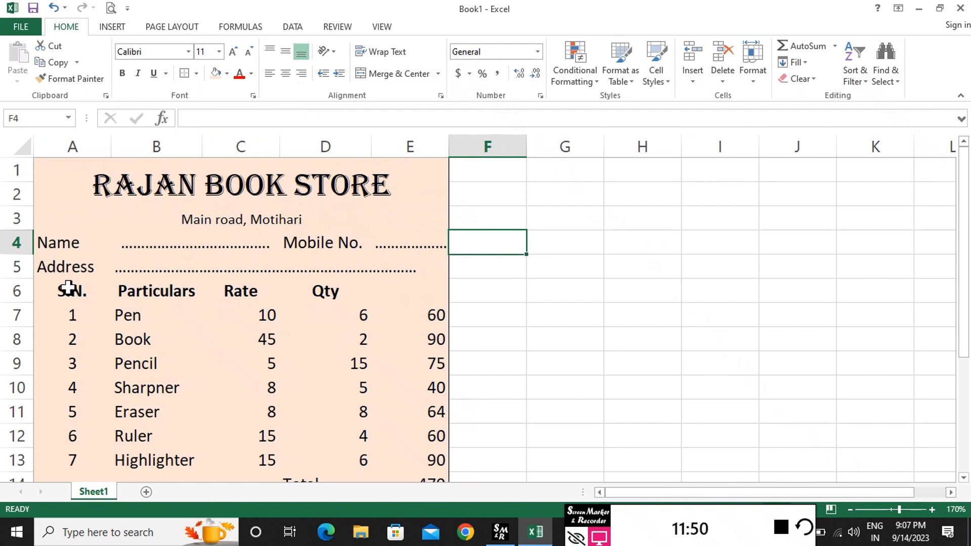
# Apply all borders to the item table, A6:E13, from the header row to the Highlighter row
pyautogui.moveTo(68, 282); pyautogui.dragTo(379, 314)
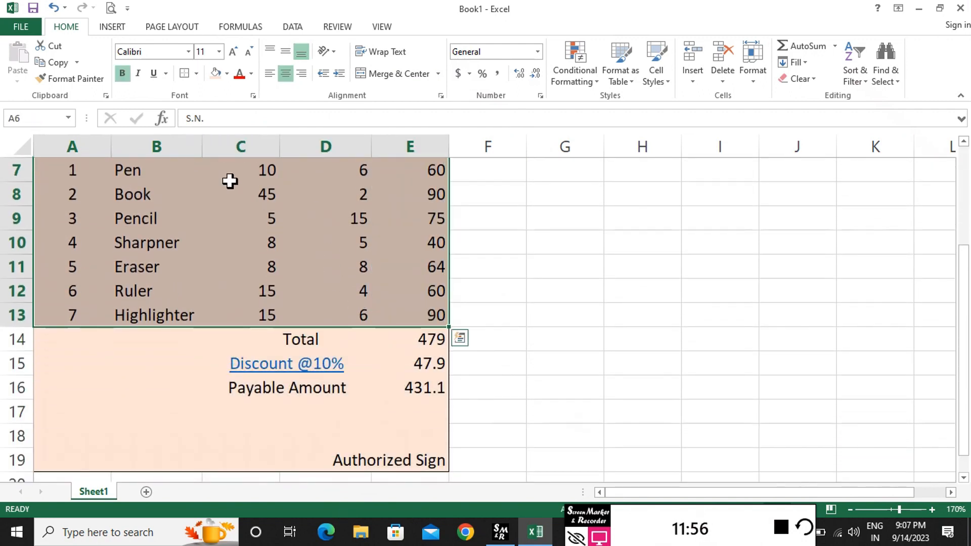
pyautogui.click(197, 71)
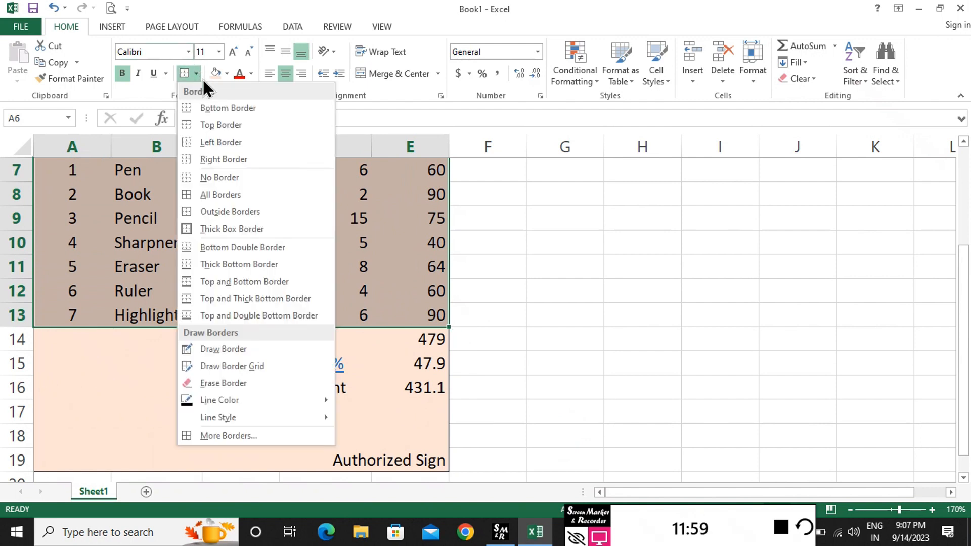
pyautogui.click(216, 194)
pyautogui.click(638, 293)
pyautogui.scroll(-3, 639, 293)
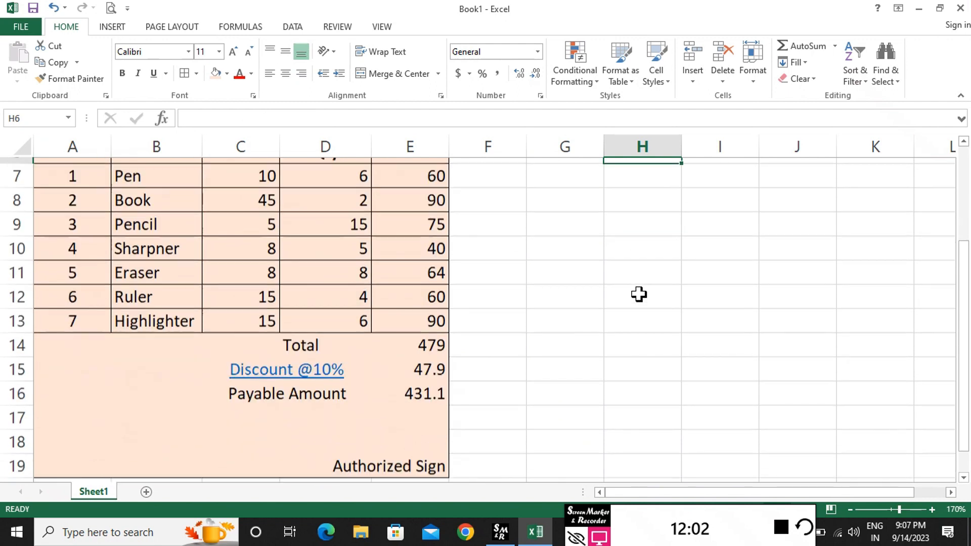
pyautogui.scroll(1, 639, 292)
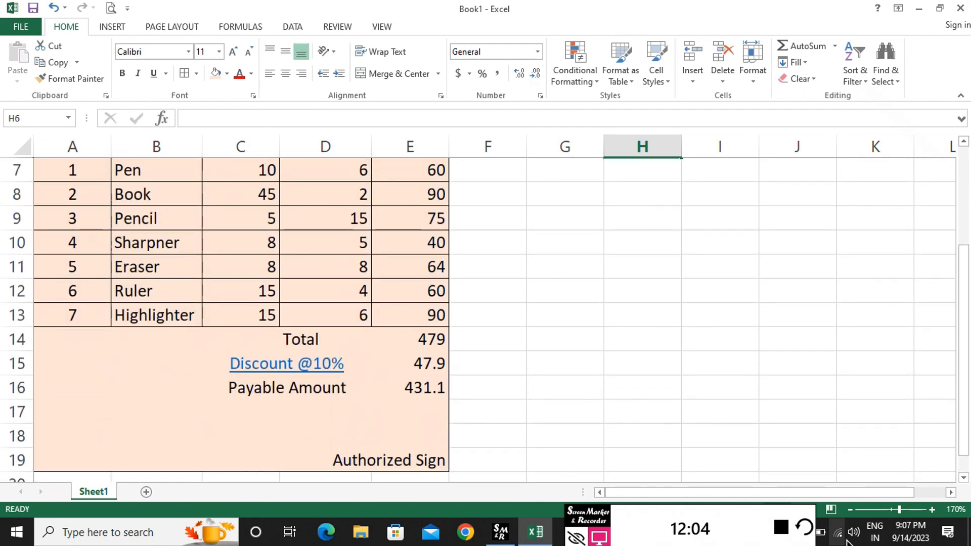
# Zoom the worksheet out to 120% to view the complete bill from title to signature line
pyautogui.click(849, 510)
pyautogui.click(848, 511)
pyautogui.click(848, 511)
pyautogui.click(849, 511)
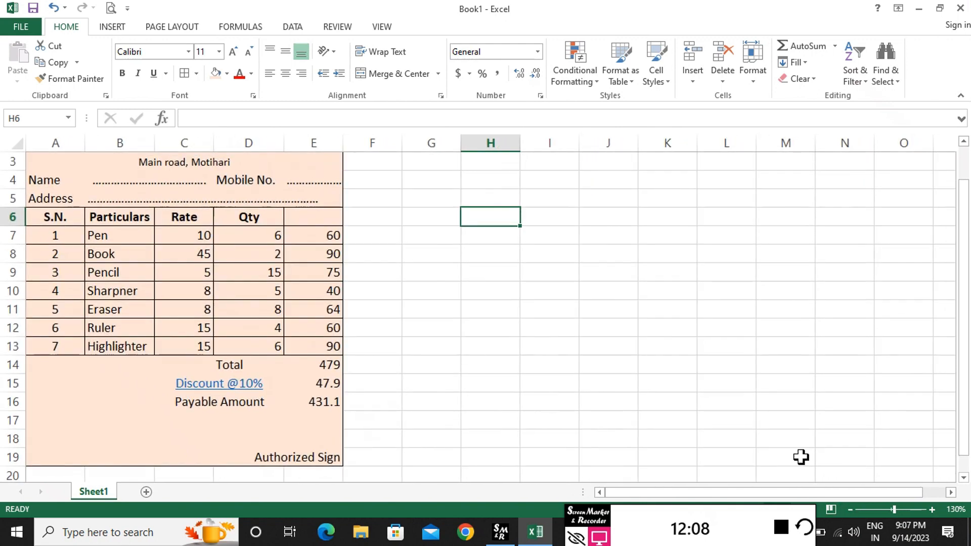
pyautogui.scroll(1, 806, 463)
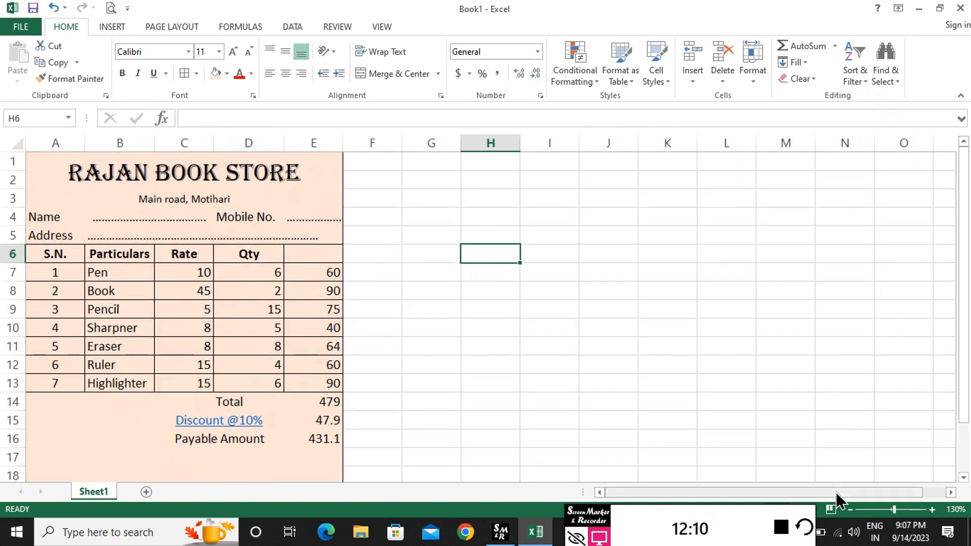
pyautogui.click(854, 511)
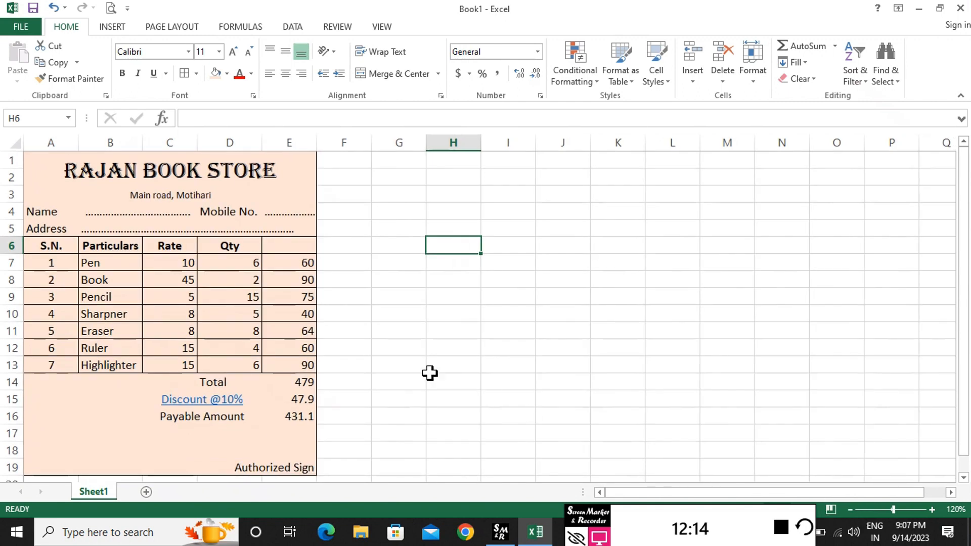
pyautogui.click(439, 317)
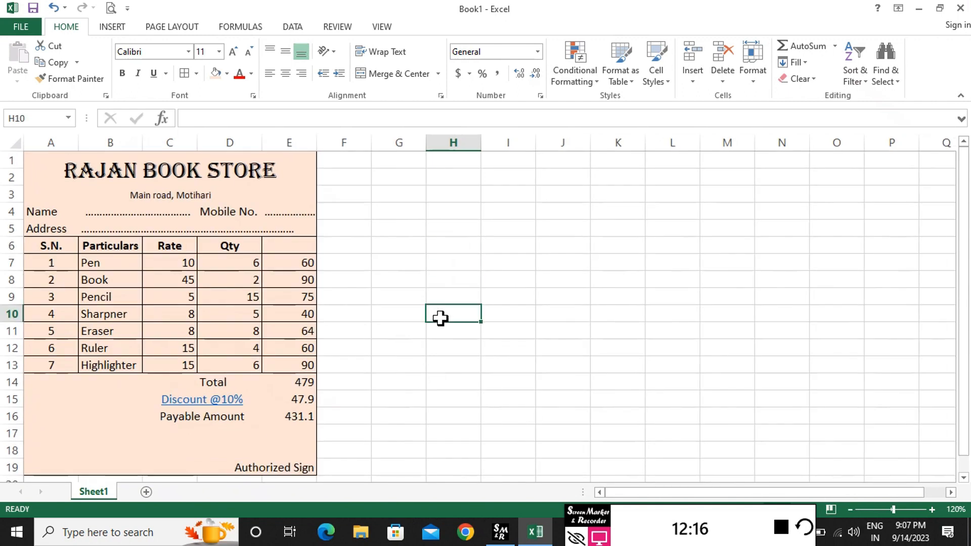